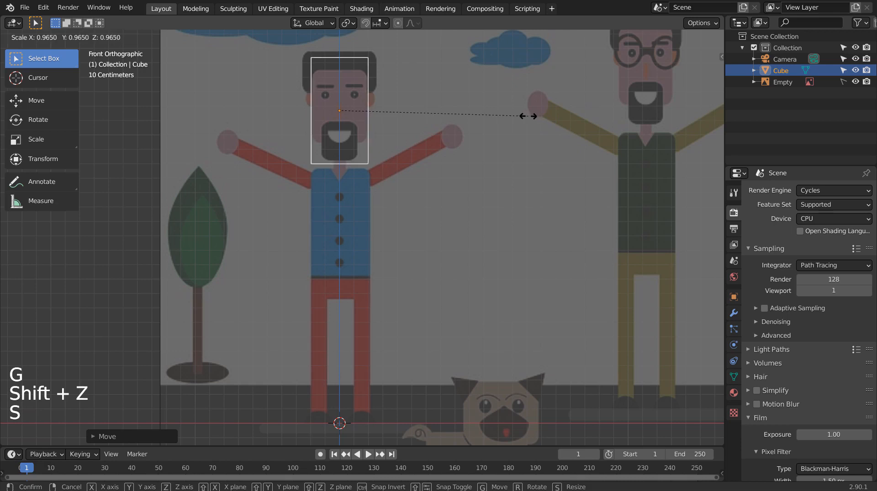
# - Scale the head cube to the left man's face and shift it vertically to line up with the reference
pyautogui.click(492, 137)
pyautogui.press('g')
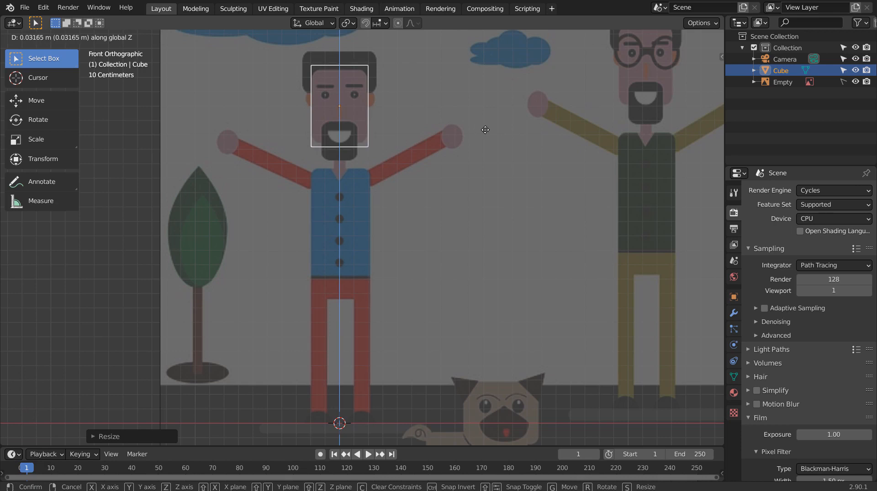
pyautogui.click(485, 130)
pyautogui.press('s')
pyautogui.click(482, 114)
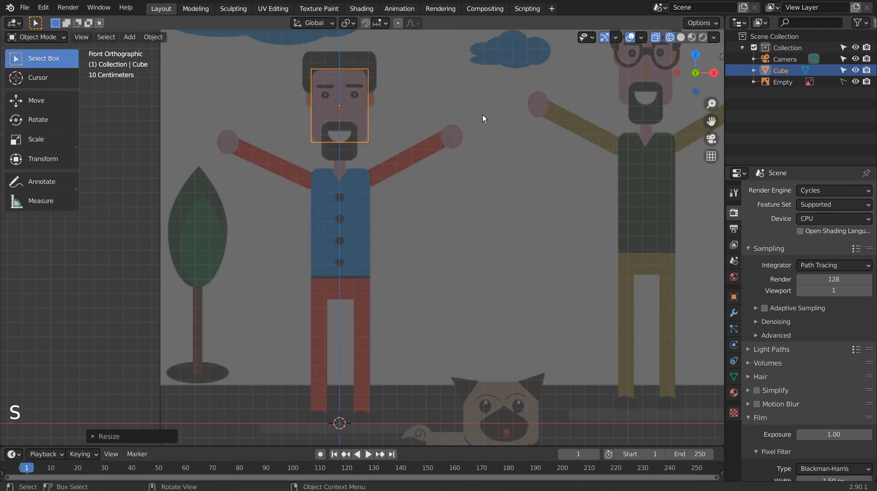
# - Bevel the head cube's four front-to-back edges with 5 segments to match the face's rounded corners
pyautogui.keyDown('shift'); pyautogui.moveTo(482, 115); pyautogui.dragTo(351, 82, button='middle'); pyautogui.keyUp('shift')
pyautogui.scroll(6, 338, 228)
pyautogui.press('Tab')
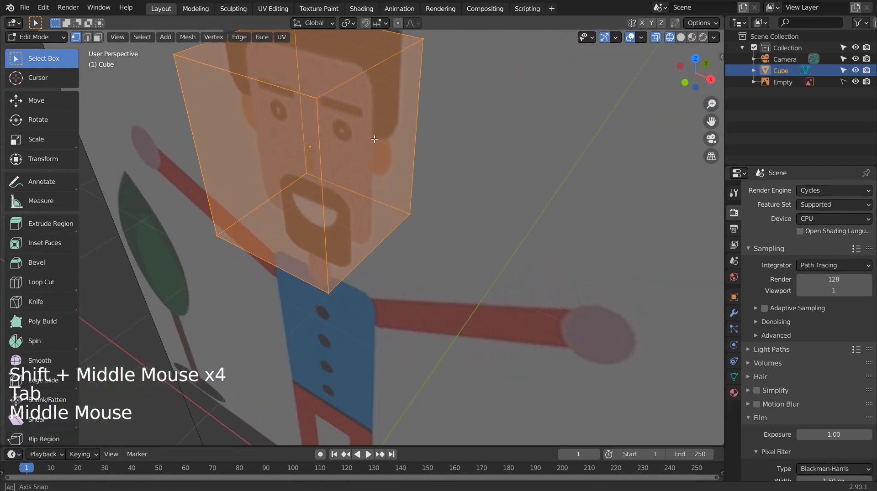
pyautogui.press('2')
pyautogui.click(350, 82)
pyautogui.keyDown('shift'); pyautogui.click(297, 176); pyautogui.keyUp('shift')
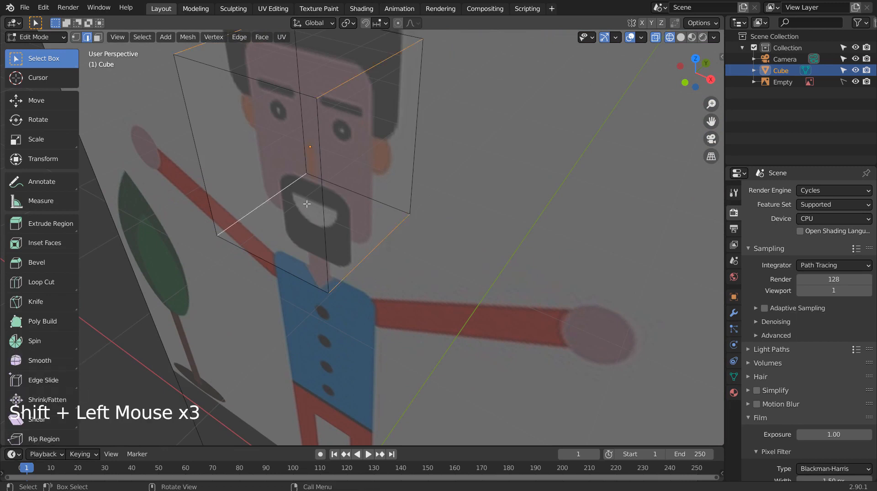
pyautogui.press('KP_1')
pyautogui.hotkey('ctrl', 'b')
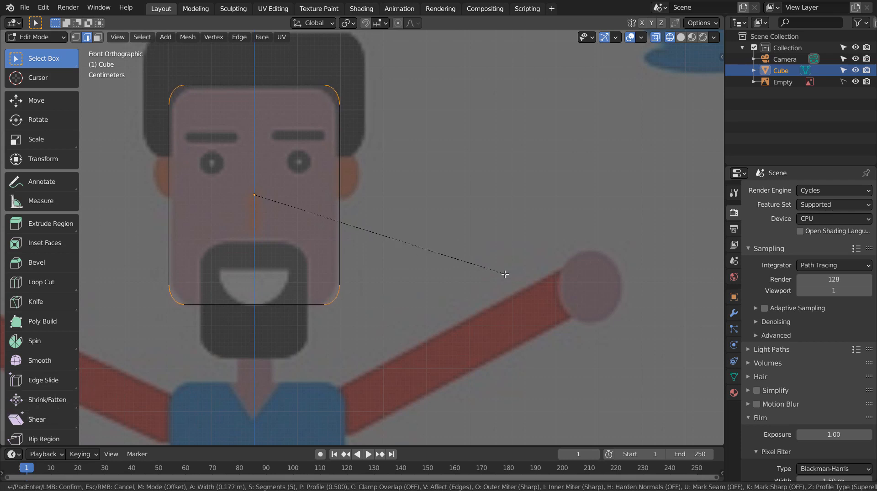
pyautogui.click(510, 293)
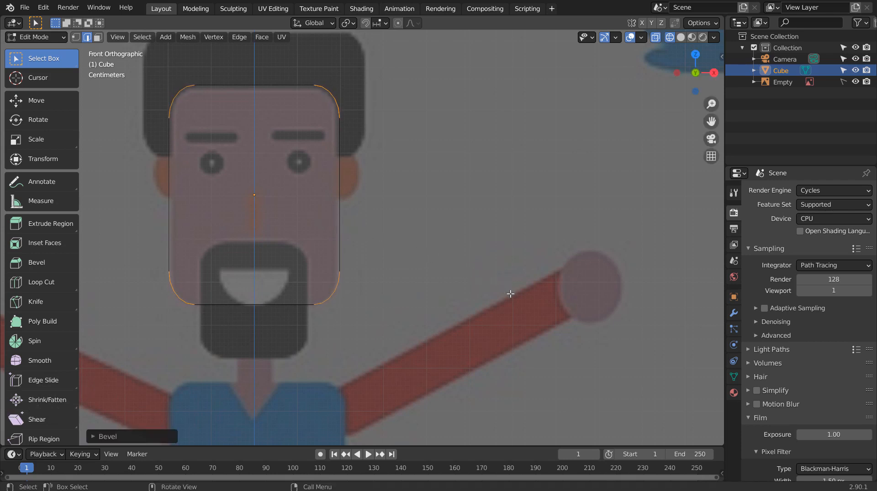
# - Return to Object Mode and scale the rounded head block slightly to fit the face outline
pyautogui.press('Tab')
pyautogui.press('s')
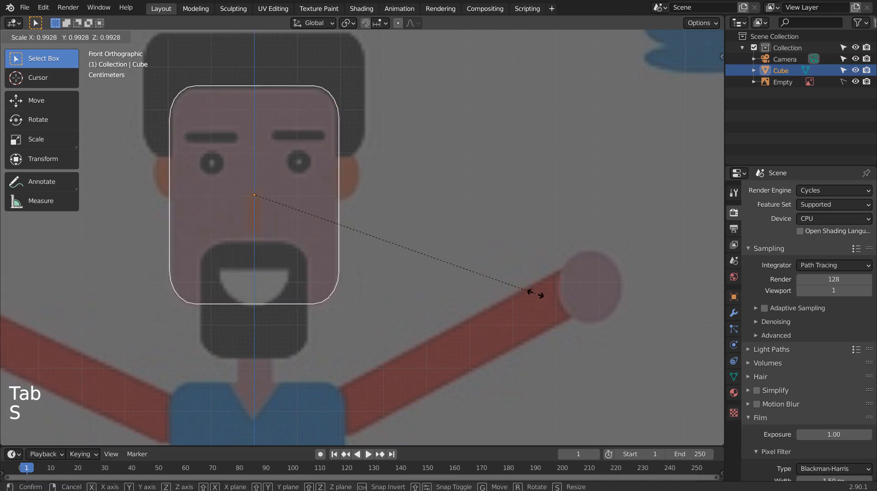
pyautogui.click(537, 291)
# - Duplicate the head block upward along Z and rotate the copy 90 degrees over the hair
pyautogui.scroll(-1, 426, 180)
pyautogui.keyDown('shift'); pyautogui.moveTo(426, 179); pyautogui.dragTo(509, 293, button='middle'); pyautogui.keyUp('shift')
pyautogui.hotkey('shift', 'd')
pyautogui.press('z')
pyautogui.click(542, 203)
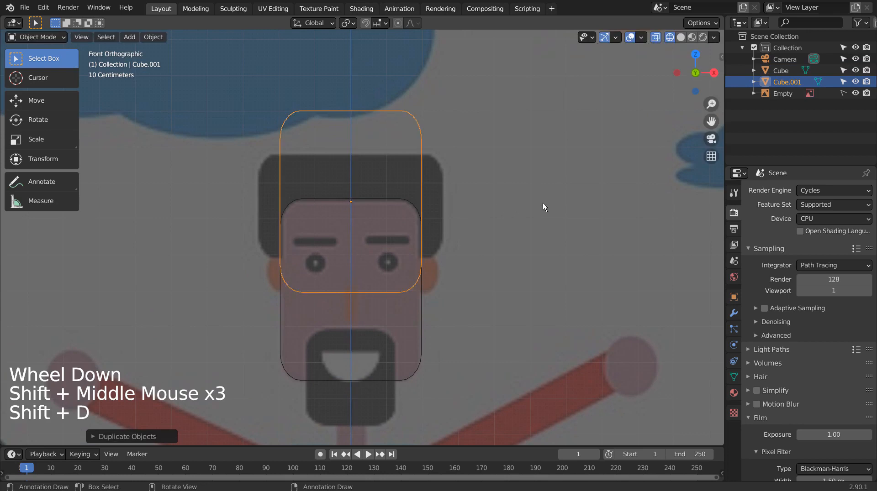
pyautogui.press('r')
pyautogui.click(351, 315)
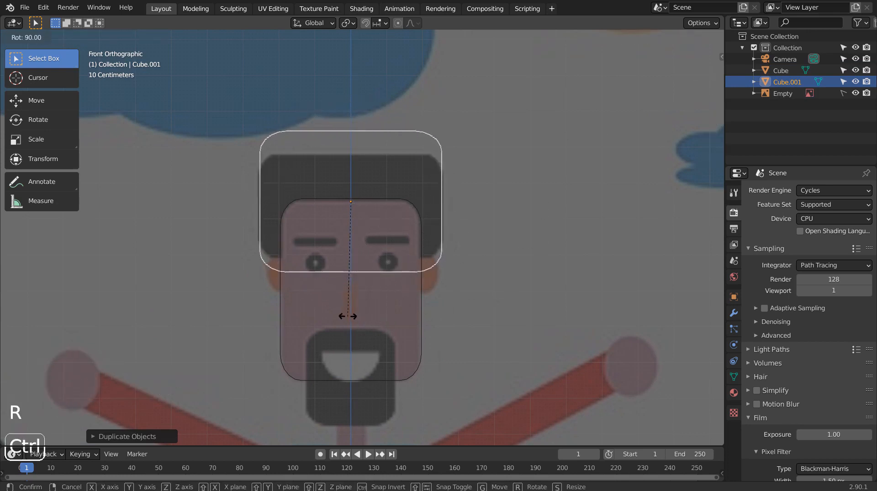
# - Fit the hair block to the reference hair by adjusting its overall size, vertical scale and Z position
pyautogui.press('s')
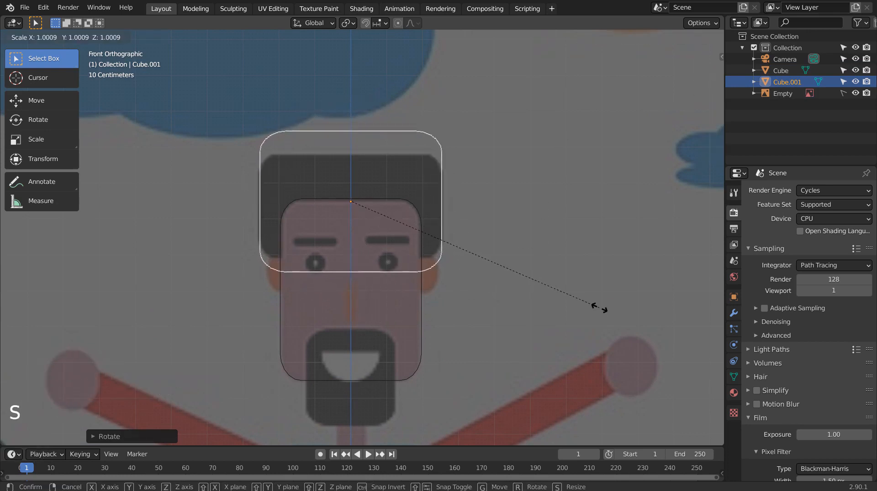
pyautogui.press('z')
pyautogui.click(548, 308)
pyautogui.press('g')
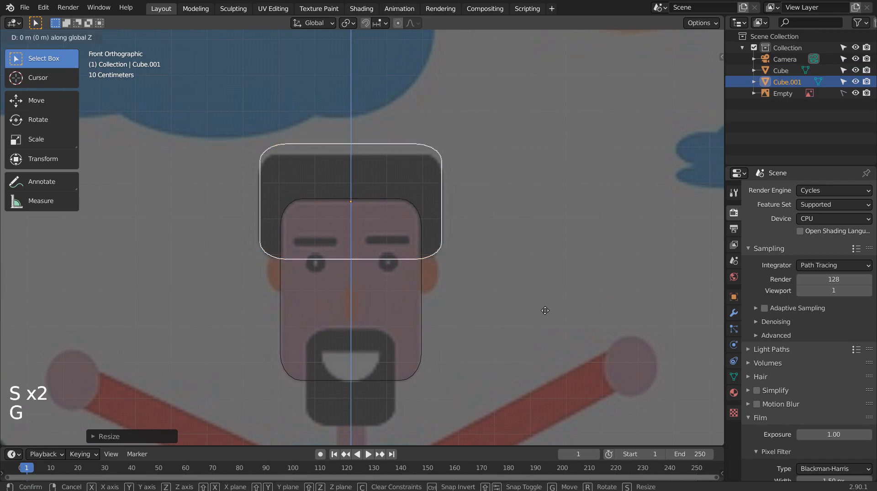
pyautogui.click(565, 314)
pyautogui.press('s')
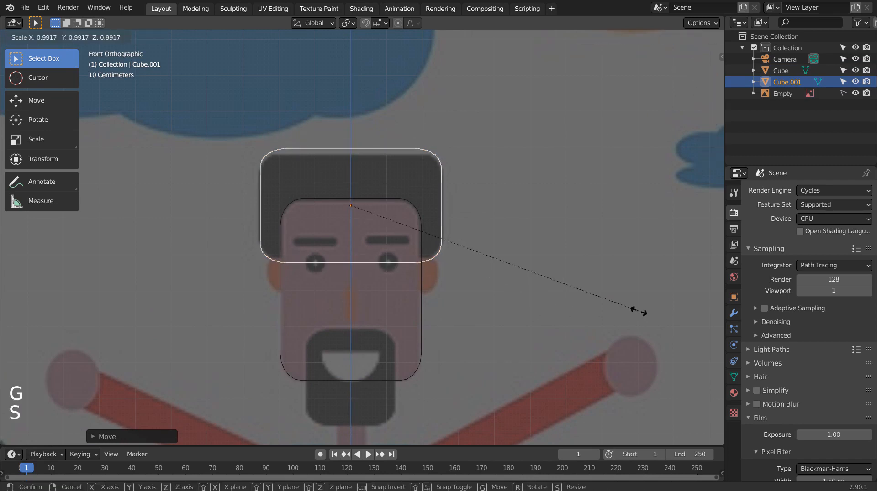
pyautogui.click(645, 312)
pyautogui.press('s')
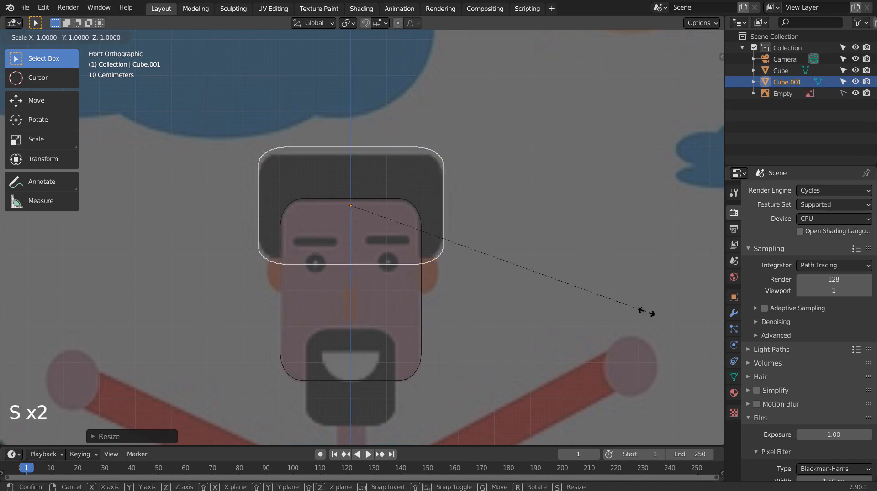
pyautogui.press('z')
pyautogui.click(621, 312)
# - Adjust the hair block's depth relative to the head, checking it in solid shading
pyautogui.moveTo(624, 311)
pyautogui.mouseDown(button='middle')
pyautogui.moveTo(517, 316)
pyautogui.moveTo(643, 308)
pyautogui.moveTo(605, 321)
pyautogui.moveTo(630, 330)
pyautogui.moveTo(623, 364)
pyautogui.moveTo(618, 237)
pyautogui.mouseUp(button='middle')
pyautogui.hotkey('shift', 'z')
pyautogui.press('s')
pyautogui.click(617, 319)
pyautogui.press('KP_1')
pyautogui.hotkey('shift', 'z')
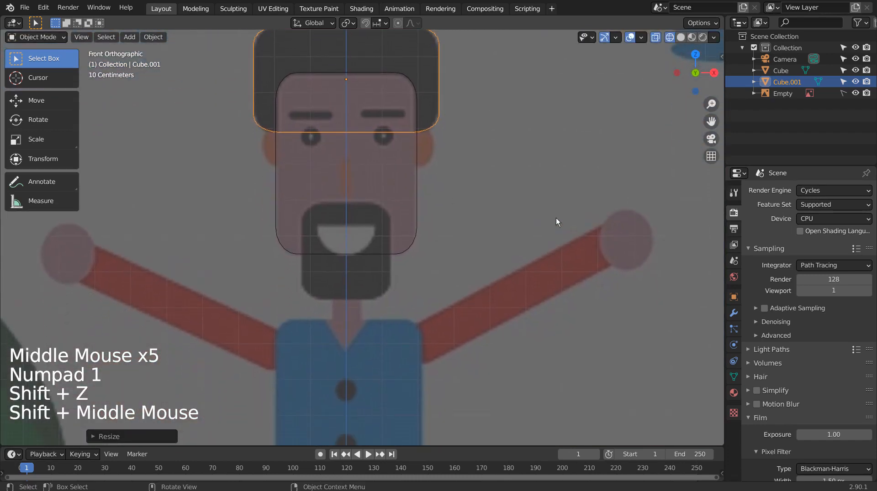
# - Duplicate the head block, scale the copy down to the beard's width and shorten it along Z
pyautogui.click(419, 191)
pyautogui.hotkey('shift', 'd')
pyautogui.press('s')
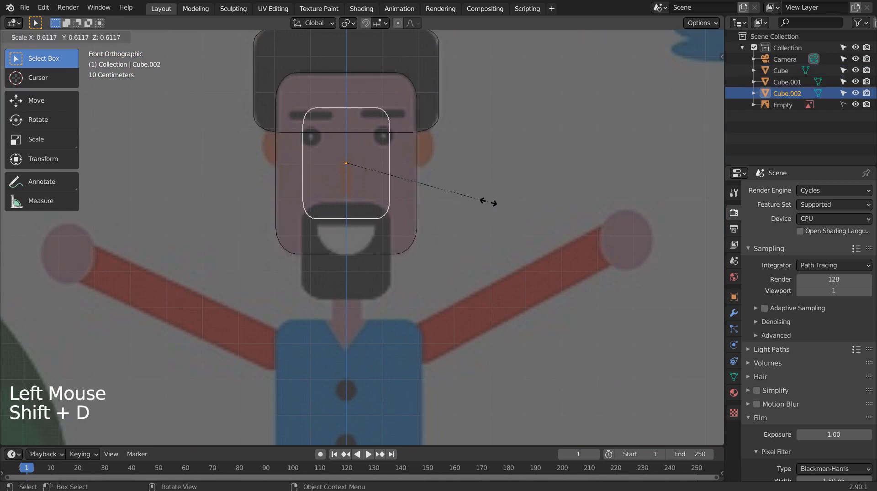
pyautogui.click(489, 201)
pyautogui.press('s')
pyautogui.press('z')
pyautogui.click(444, 207)
# - Lower the beard block onto the reference beard and stretch it along Z to match the beard's height
pyautogui.press('g')
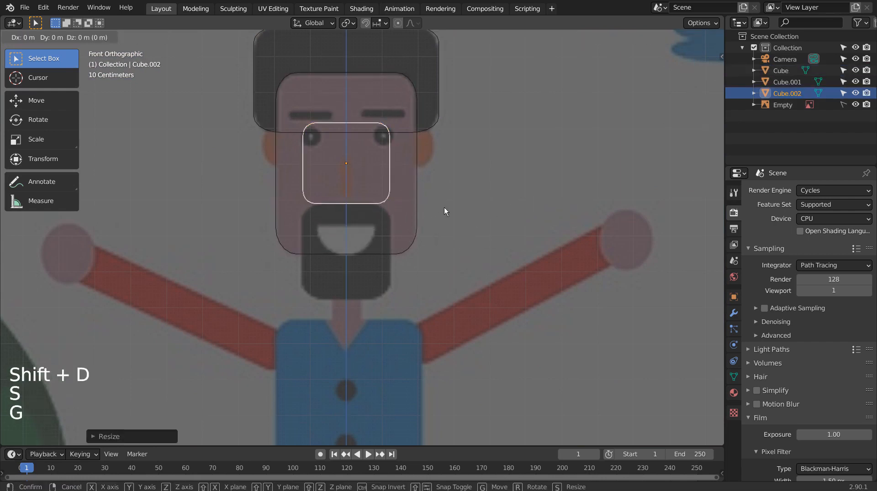
pyautogui.press('z')
pyautogui.click(446, 297)
pyautogui.press('s')
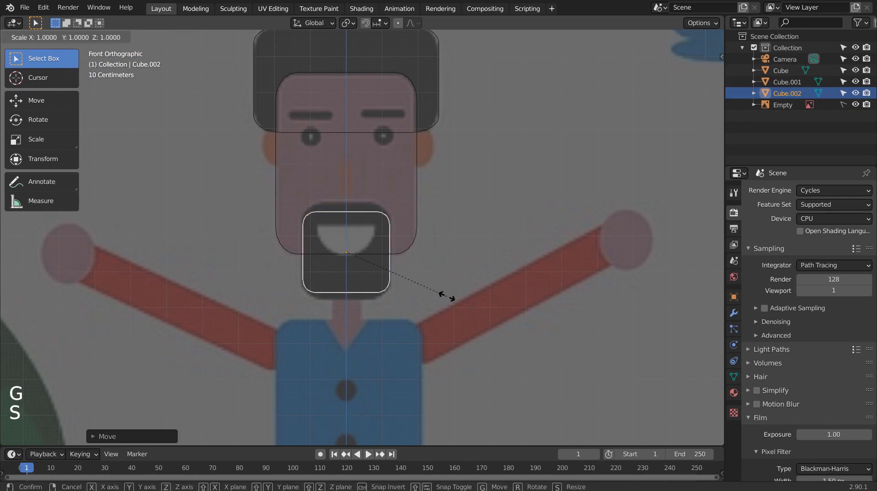
pyautogui.press('z')
pyautogui.click(467, 301)
pyautogui.press('g')
pyautogui.press('z')
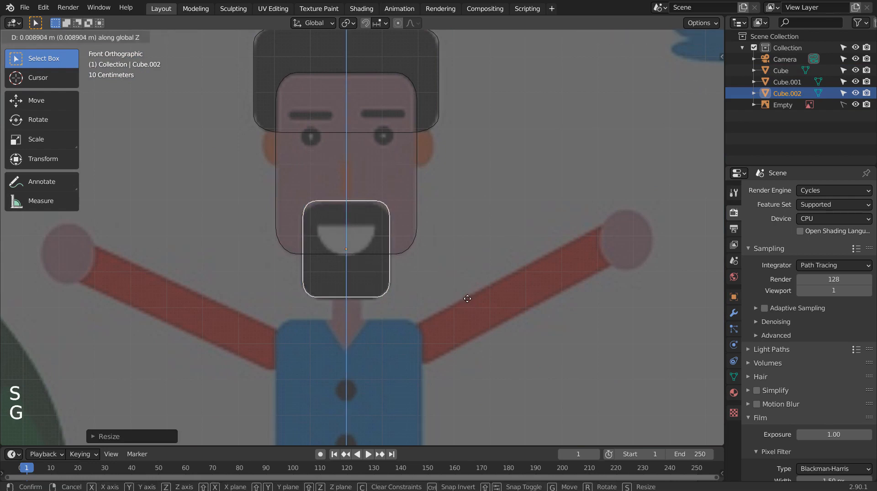
pyautogui.click(467, 300)
# - Move the beard block forward along Y so it protrudes from the face, and check it in solid shading
pyautogui.moveTo(511, 270)
pyautogui.mouseDown(button='middle')
pyautogui.moveTo(427, 294)
pyautogui.moveTo(511, 286)
pyautogui.mouseUp(button='middle')
pyautogui.press('g')
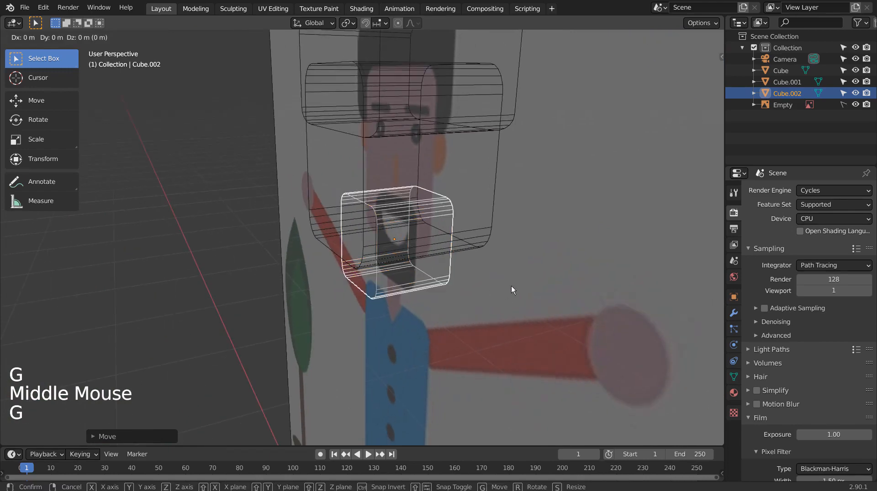
pyautogui.press('y')
pyautogui.click(483, 292)
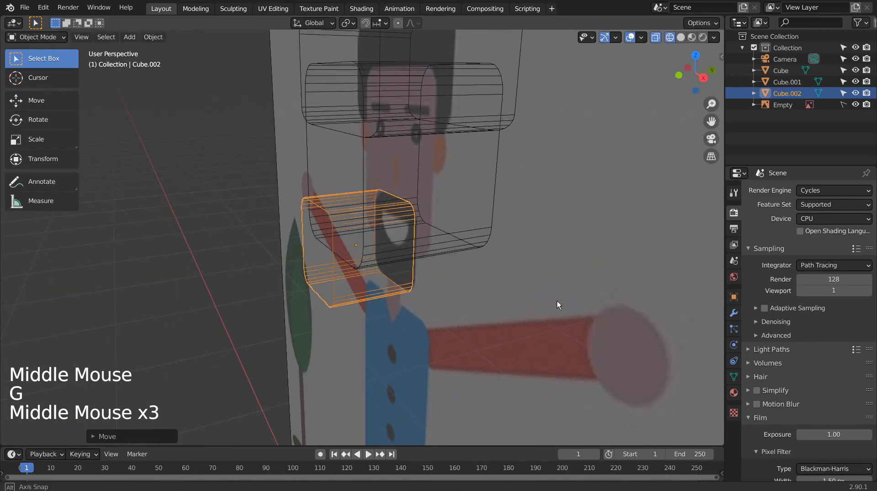
pyautogui.hotkey('shift', 'z')
pyautogui.moveTo(557, 300)
pyautogui.mouseDown(button='middle')
pyautogui.moveTo(514, 311)
pyautogui.moveTo(571, 285)
pyautogui.moveTo(642, 277)
pyautogui.moveTo(612, 294)
pyautogui.moveTo(551, 274)
pyautogui.mouseUp(button='middle')
pyautogui.middleClick(552, 273)
pyautogui.press('KP_1')
pyautogui.click(520, 265)
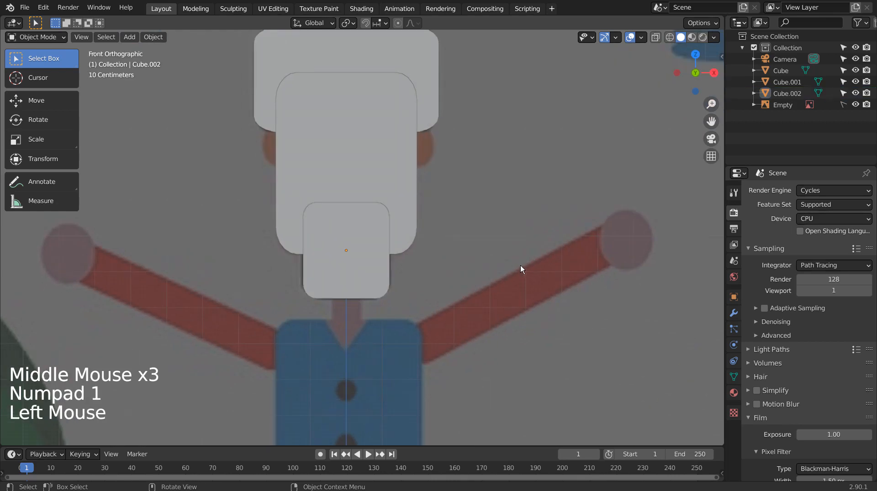
pyautogui.click(363, 279)
pyautogui.hotkey('shift', 'z')
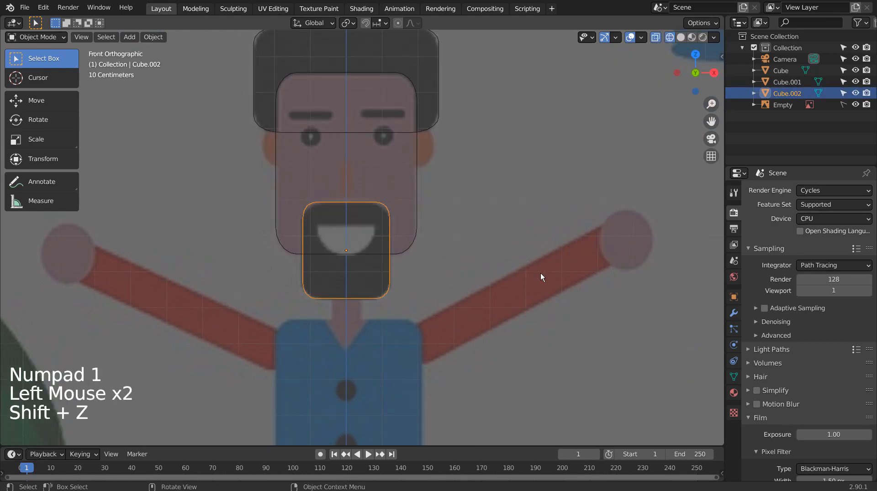
# - Add a cube, shrink it to a small block and raise it along Z to the upper shirt
pyautogui.keyDown('shift'); pyautogui.moveTo(541, 273); pyautogui.dragTo(533, 237, button='middle'); pyautogui.keyUp('shift')
pyautogui.click(533, 236)
pyautogui.hotkey('shift', 'a')
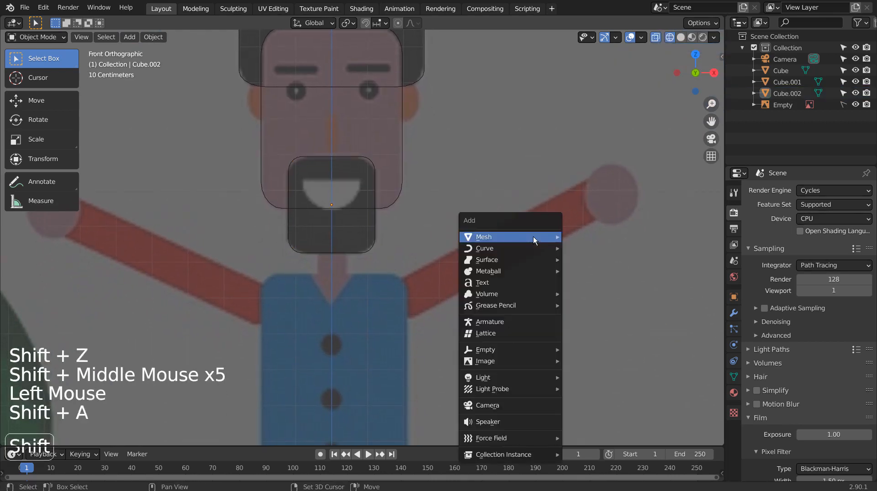
pyautogui.moveTo(533, 237)
pyautogui.click(604, 249)
pyautogui.scroll(-7, 602, 251)
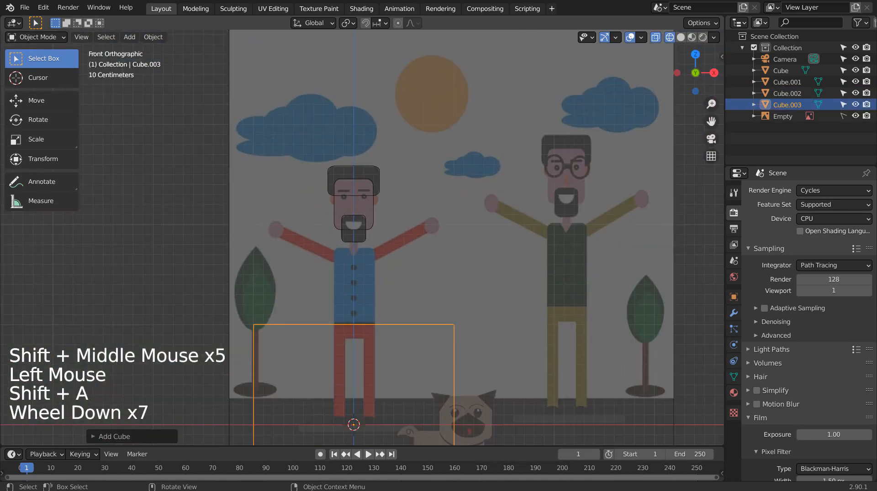
pyautogui.press('s')
pyautogui.click(387, 415)
pyautogui.press('g')
pyautogui.press('z')
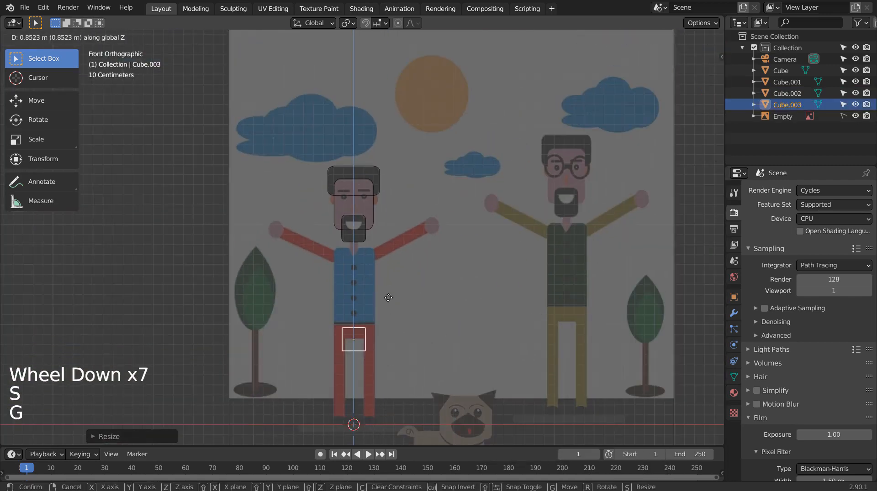
pyautogui.click(386, 249)
# - Fit the small cube to the neck between beard and shirt, adjusting its size, Z position and vertical scale
pyautogui.scroll(5, 411, 311)
pyautogui.keyDown('shift'); pyautogui.moveTo(411, 310); pyautogui.dragTo(428, 245, button='middle'); pyautogui.keyUp('shift')
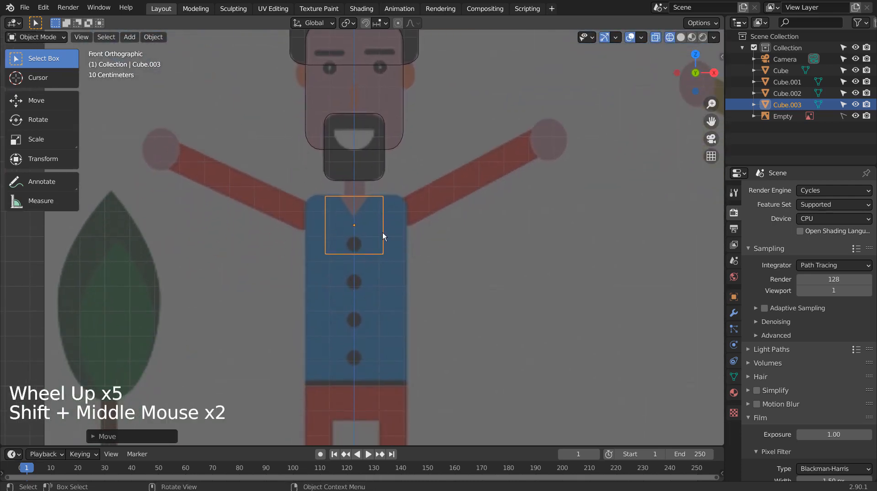
pyautogui.press('s')
pyautogui.click(422, 270)
pyautogui.press('g')
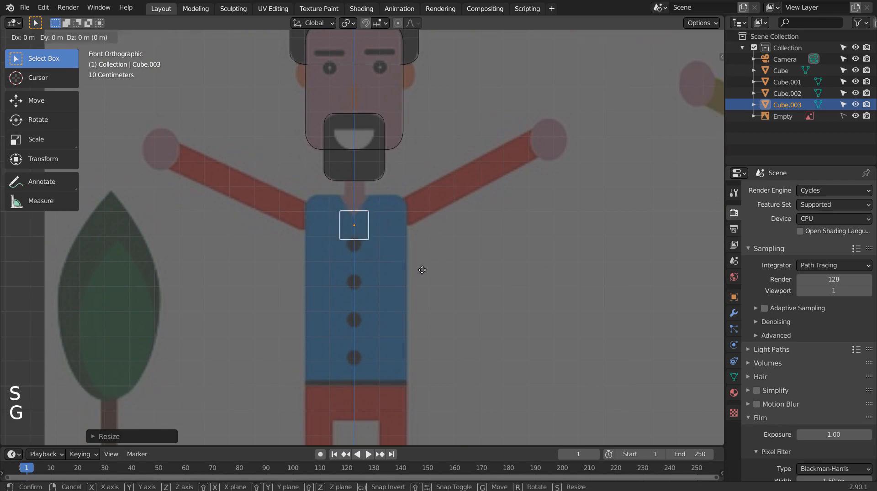
pyautogui.press('z')
pyautogui.click(441, 229)
pyautogui.press('s')
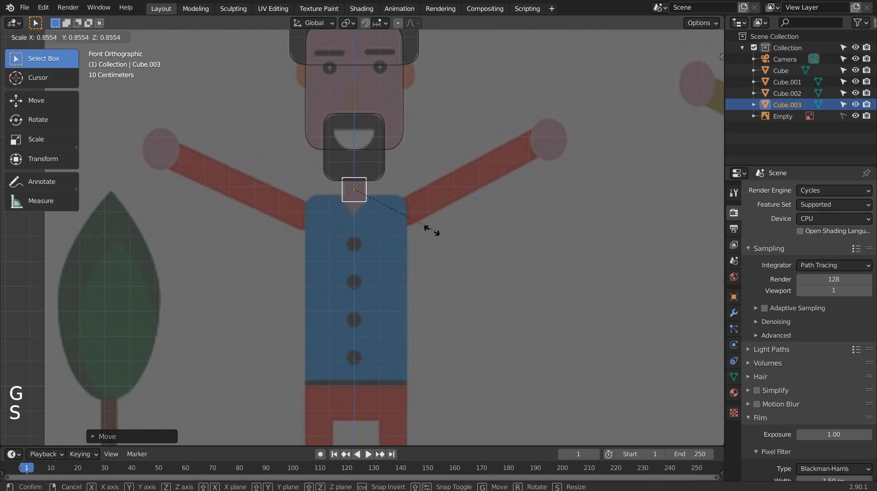
pyautogui.click(414, 232)
pyautogui.press('s')
pyautogui.press('z')
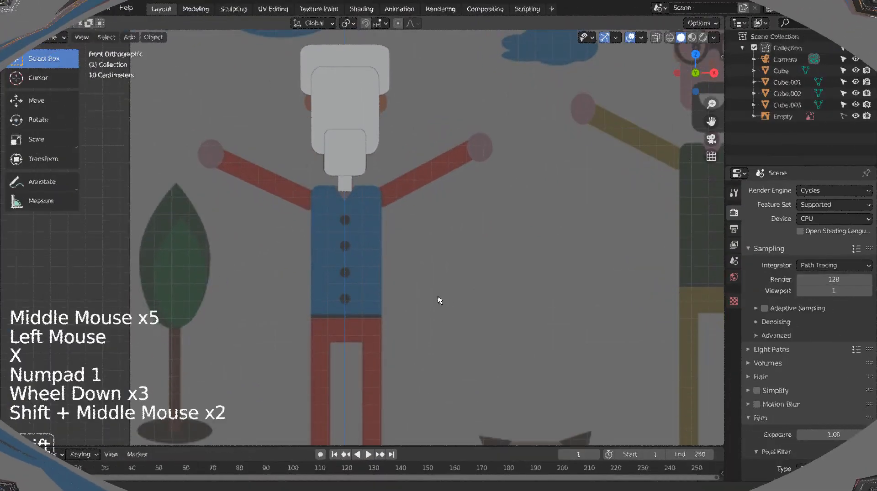
# - Add another cube for the torso, scale it to roughly the shirt's width and raise it to the shoulders
pyautogui.hotkey('shift', 'a')
pyautogui.moveTo(425, 267)
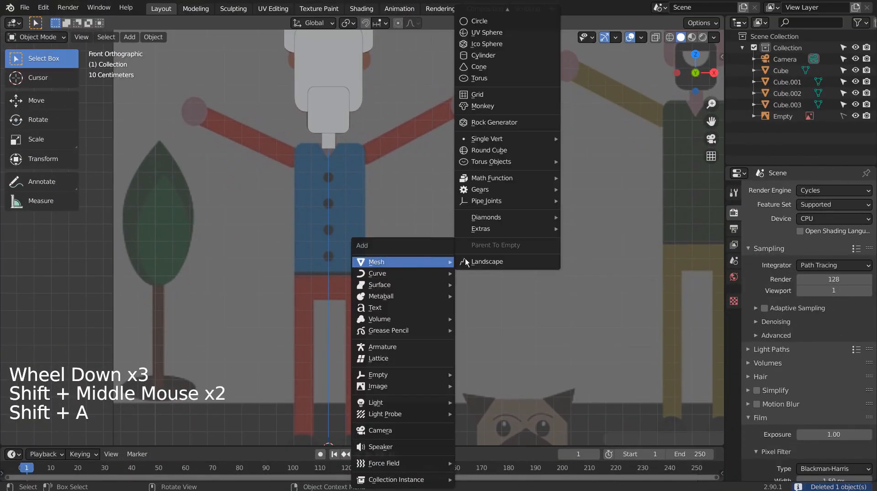
pyautogui.click(518, 25)
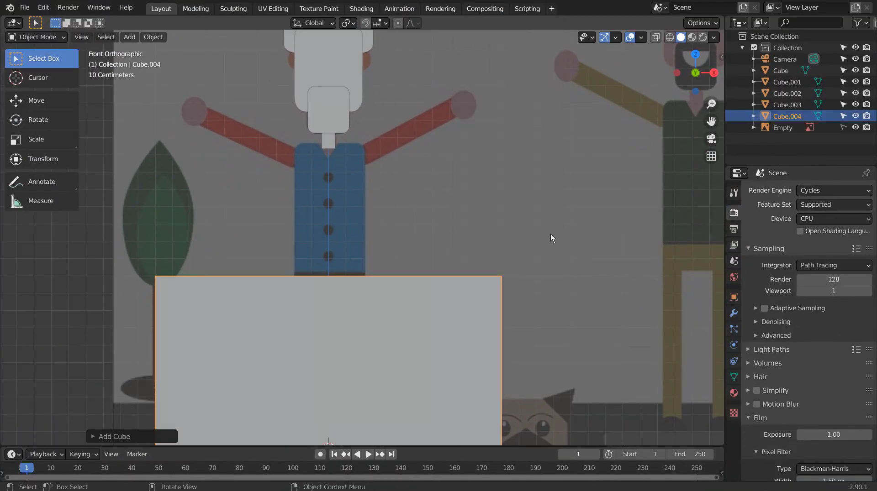
pyautogui.press('s')
pyautogui.click(354, 390)
pyautogui.press('g')
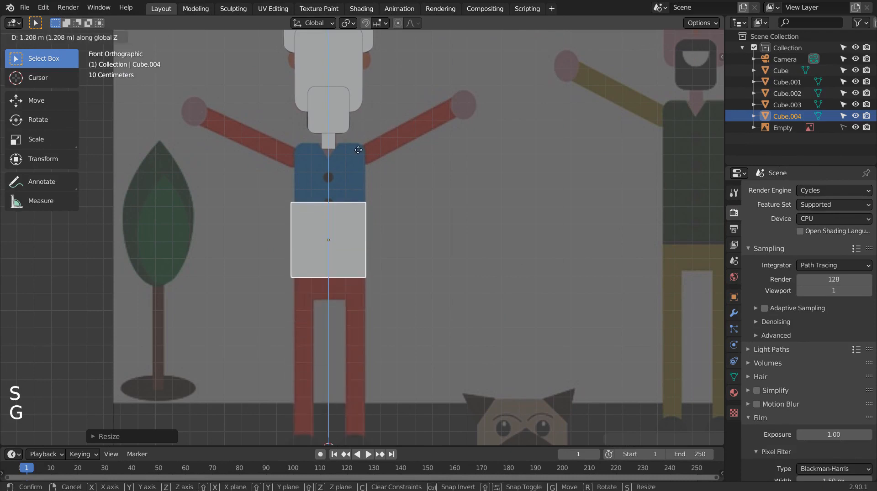
pyautogui.click(360, 121)
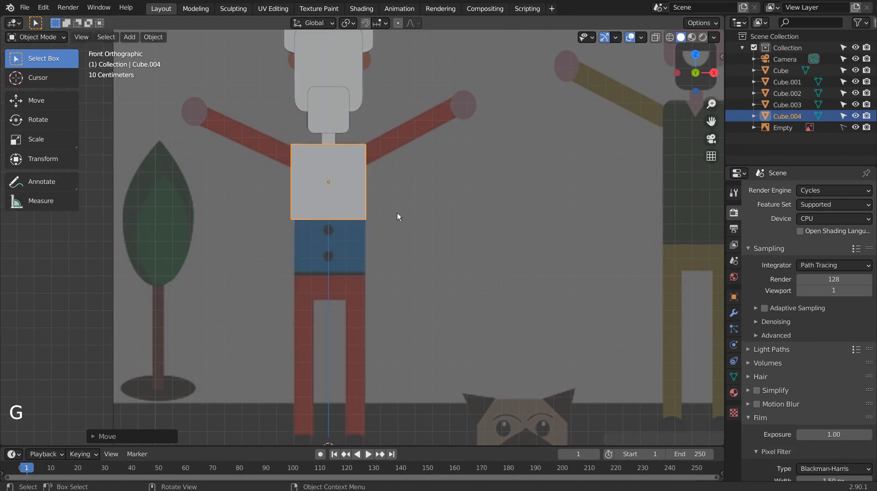
# - Scale the torso cube down slightly to match the width of the blue shirt
pyautogui.scroll(3, 397, 213)
pyautogui.press('s')
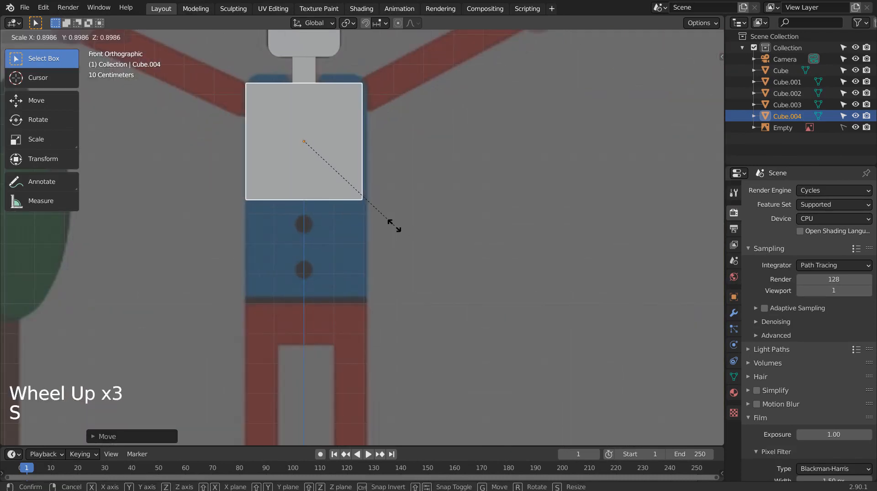
pyautogui.click(401, 227)
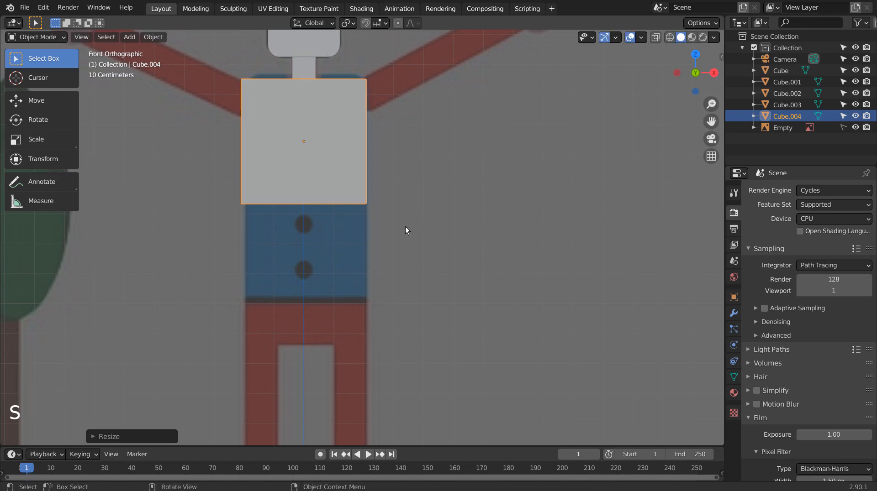
# - Lower the bottom face of the torso cube to the hem of the blue shirt in the reference image
pyautogui.press('Tab')
pyautogui.hotkey('shift', 'z')
pyautogui.press('3')
pyautogui.click(314, 206)
pyautogui.press('g')
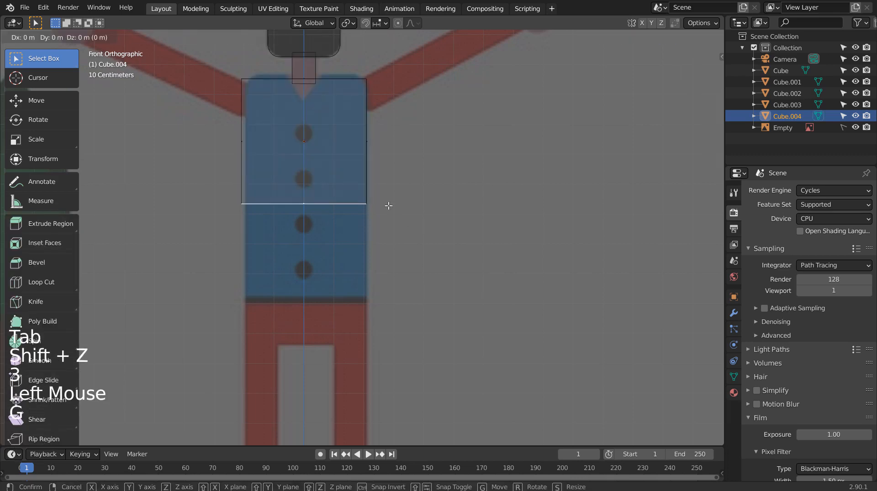
pyautogui.click(389, 297)
# - Extrude the torso's bottom face down twice, once for the belt and once for the hips to the crotch line
pyautogui.press('e')
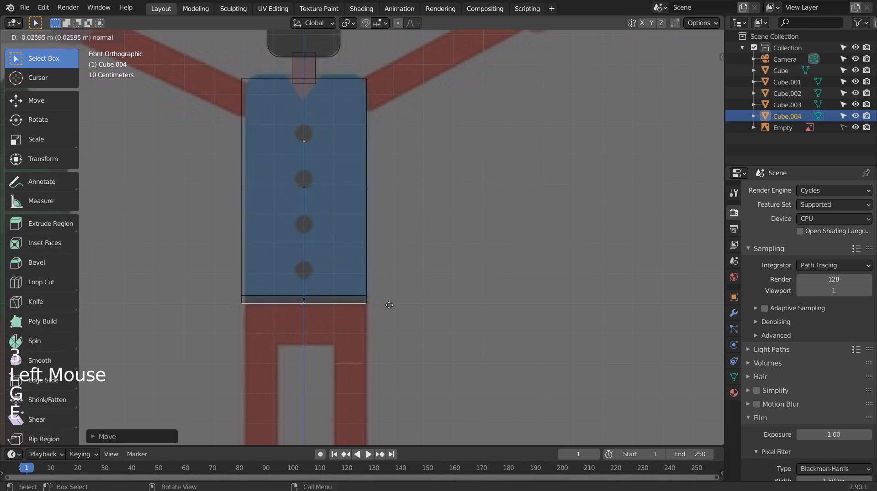
pyautogui.click(389, 307)
pyautogui.press('e')
pyautogui.click(389, 346)
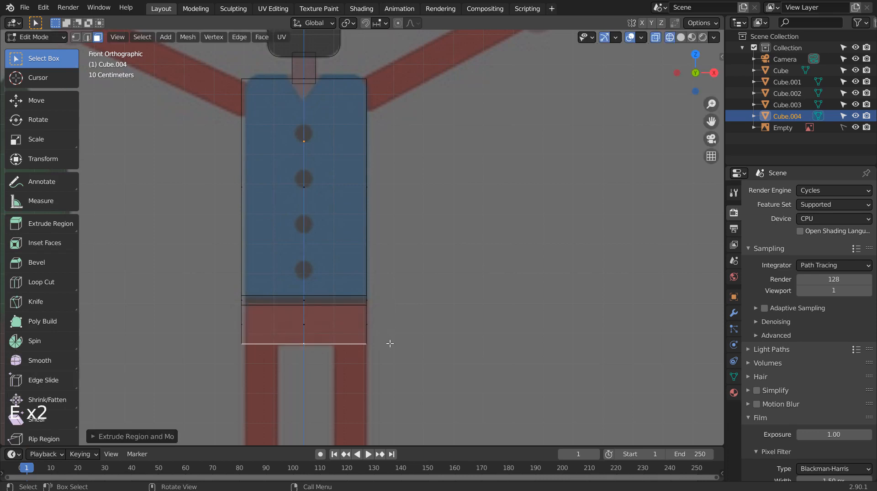
# - Add a vertical loop cut through the torso's centre and delete the faces of its left half
pyautogui.hotkey('ctrl', 'r')
pyautogui.click(305, 101)
pyautogui.click(305, 102)
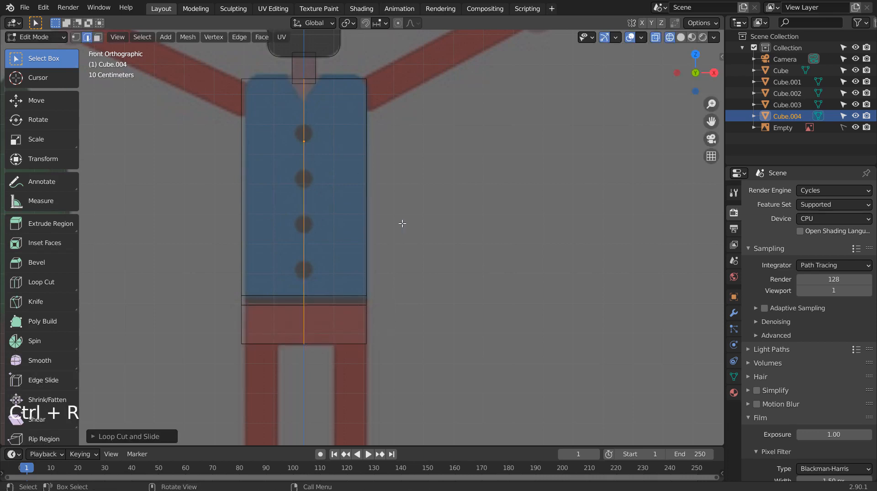
pyautogui.press('3')
pyautogui.click(426, 215)
pyautogui.press('b')
pyautogui.moveTo(221, 60); pyautogui.dragTo(288, 382)
pyautogui.press('x')
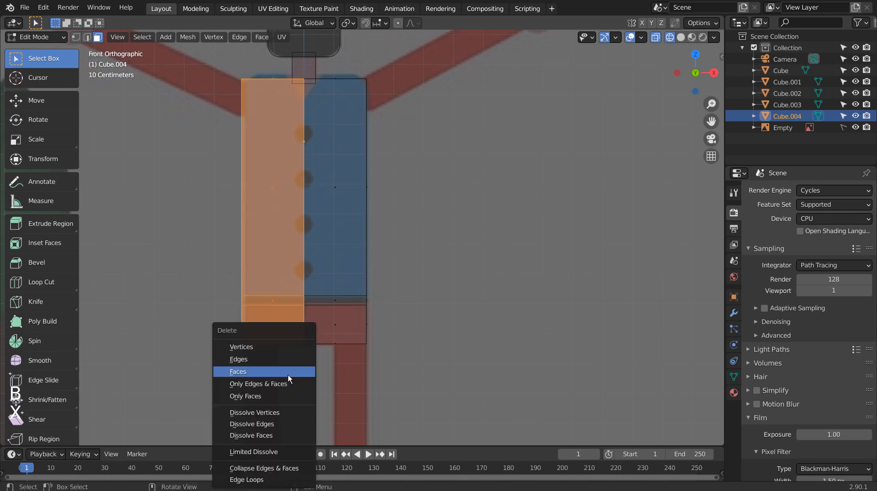
pyautogui.click(288, 373)
# - Split the remaining half with a vertical loop cut and extrude the outer bottom face down to the ankle as a leg
pyautogui.hotkey('ctrl', 'r')
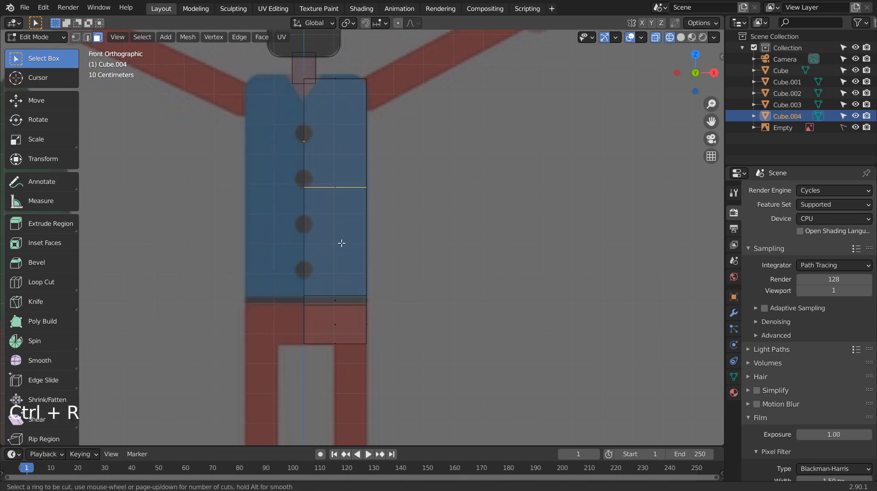
pyautogui.click(331, 323)
pyautogui.click(329, 323)
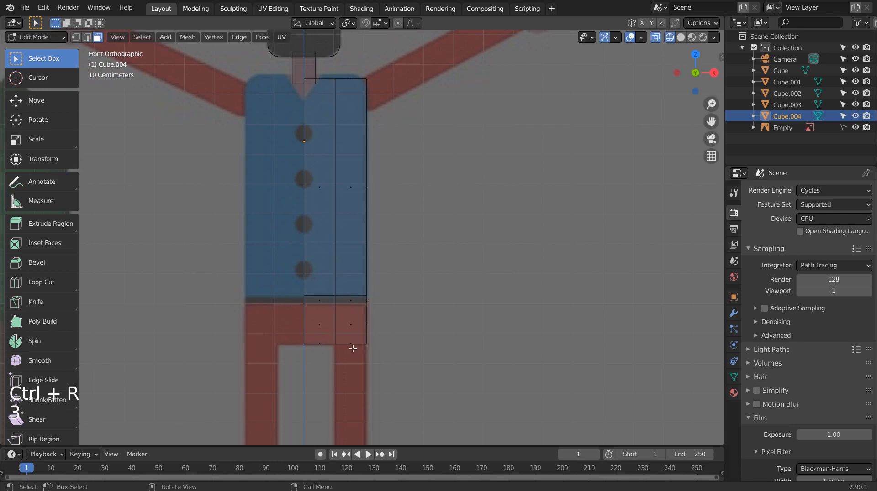
pyautogui.keyDown('shift'); pyautogui.moveTo(431, 353); pyautogui.dragTo(409, 182, button='middle'); pyautogui.keyUp('shift')
pyautogui.press('e')
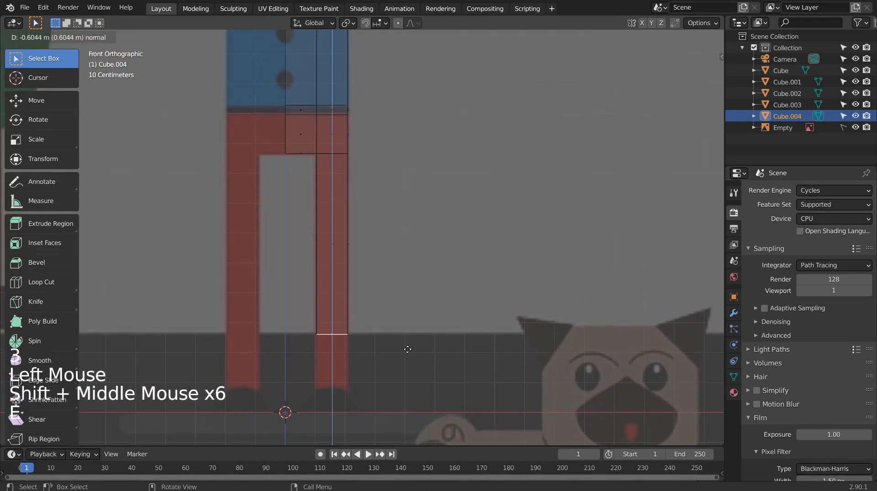
pyautogui.click(402, 396)
# - Extrude a short shoe section below the ankle and select its front face
pyautogui.keyDown('shift'); pyautogui.moveTo(402, 396); pyautogui.dragTo(405, 269, button='middle'); pyautogui.keyUp('shift')
pyautogui.press('e')
pyautogui.click(408, 311)
pyautogui.press('3')
pyautogui.click(406, 269)
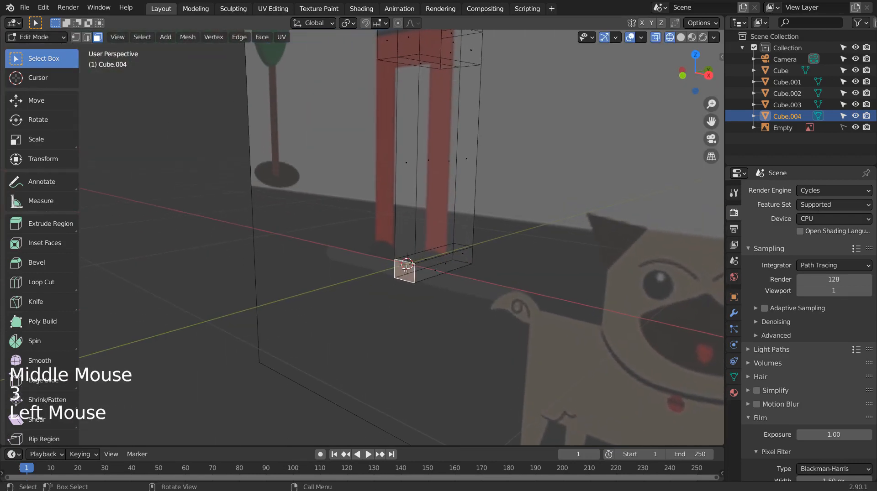
# - Scale the whole body object down along the Y axis in two passes to make it much thinner
pyautogui.press('KP_3')
pyautogui.press('Tab')
pyautogui.press('s')
pyautogui.press('y')
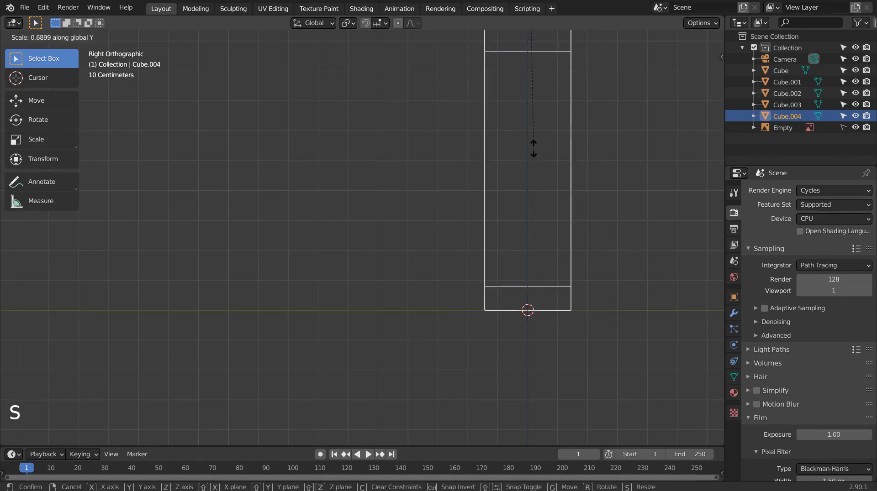
pyautogui.click(544, 381)
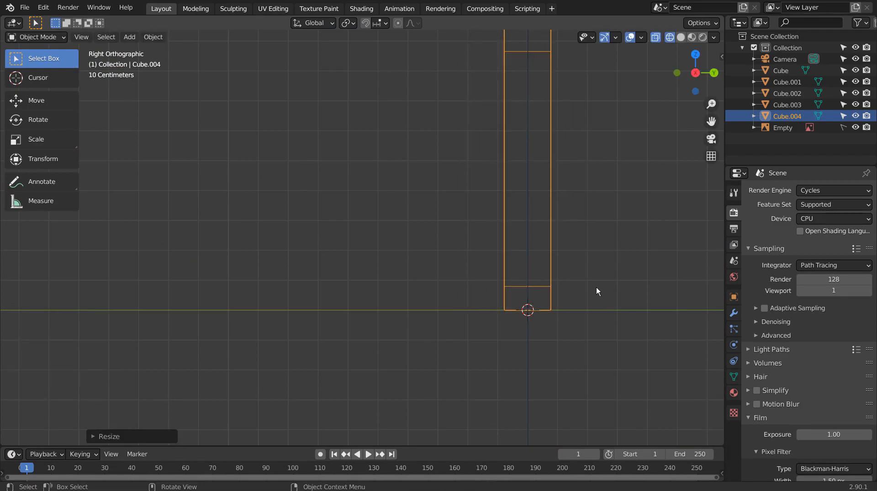
pyautogui.press('s')
pyautogui.press('y')
pyautogui.click(555, 201)
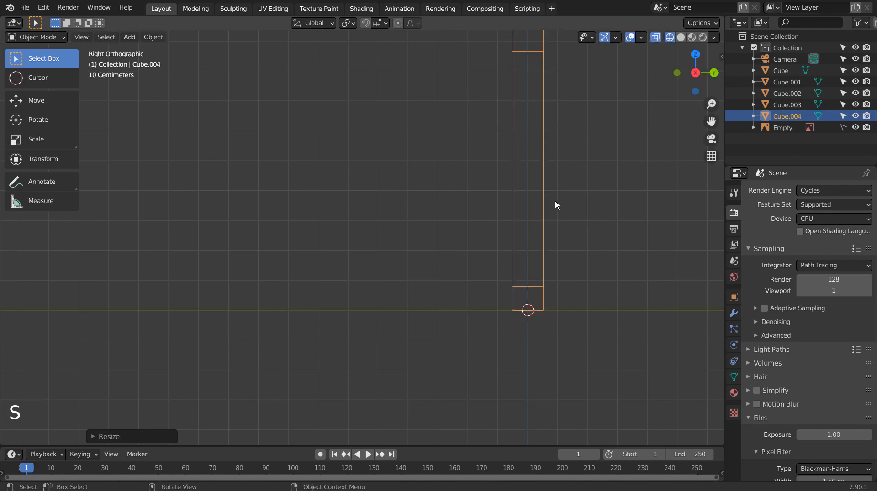
# - Extrude the shoe section's front face forward by about 0.14 m to form the foot
pyautogui.press('Tab')
pyautogui.press('e')
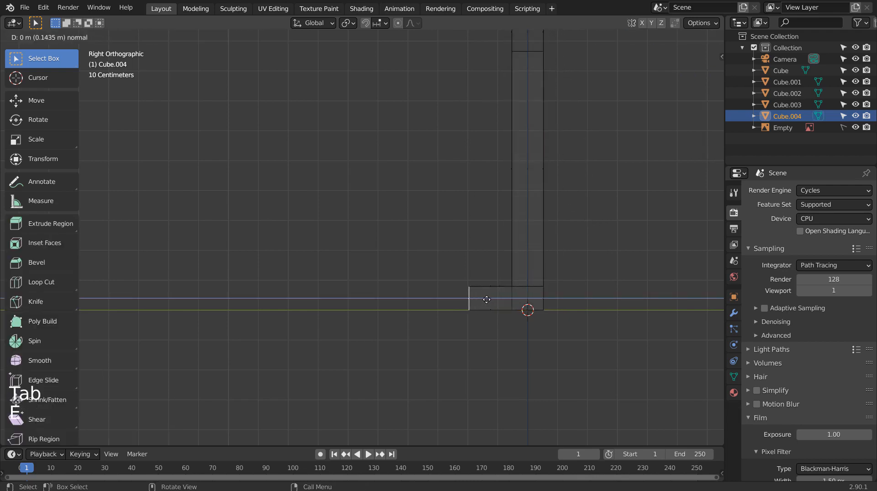
pyautogui.click(486, 299)
pyautogui.moveTo(450, 280); pyautogui.dragTo(560, 279, button='middle')
pyautogui.hotkey('shift', 'z')
pyautogui.keyDown('shift'); pyautogui.moveTo(543, 269); pyautogui.dragTo(540, 231, button='middle'); pyautogui.keyUp('shift')
pyautogui.scroll(-4, 496, 225)
pyautogui.moveTo(405, 164); pyautogui.dragTo(458, 257, button='middle')
pyautogui.scroll(1, 379, 153)
pyautogui.keyDown('shift'); pyautogui.moveTo(380, 152); pyautogui.dragTo(570, 325, button='middle'); pyautogui.keyUp('shift')
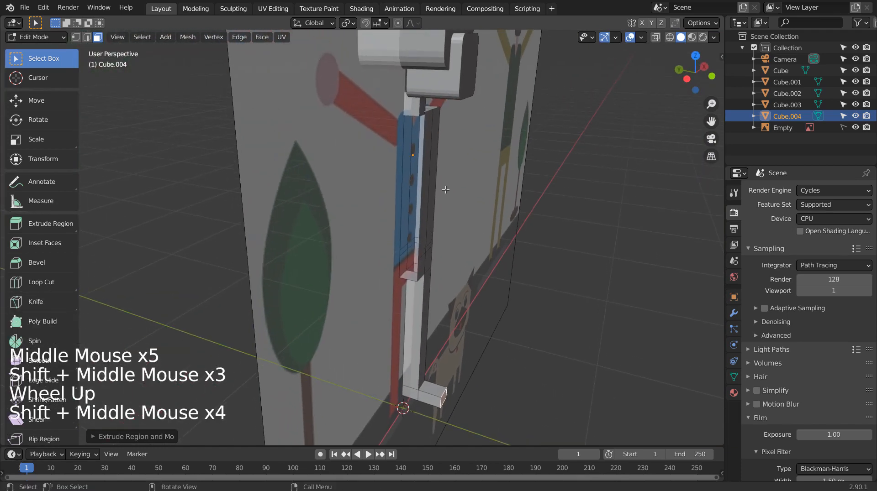
# - Add a Mirror modifier on the X axis to the half body to complete the torso and second leg
pyautogui.click(434, 183)
pyautogui.moveTo(434, 184); pyautogui.dragTo(530, 295, button='middle')
pyautogui.press('Tab')
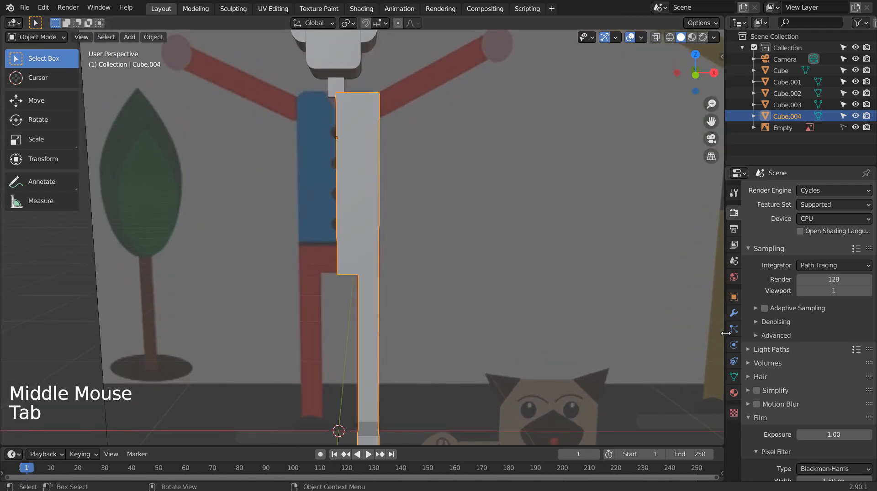
pyautogui.click(734, 314)
pyautogui.click(785, 192)
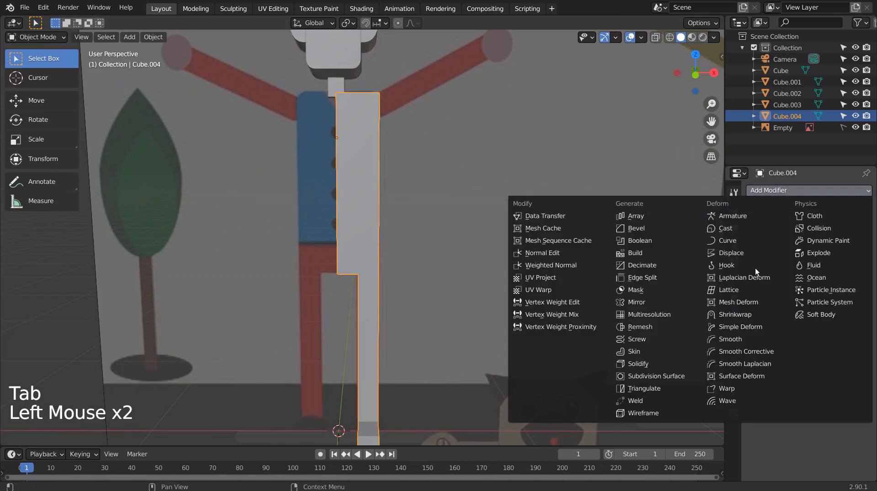
pyautogui.click(657, 304)
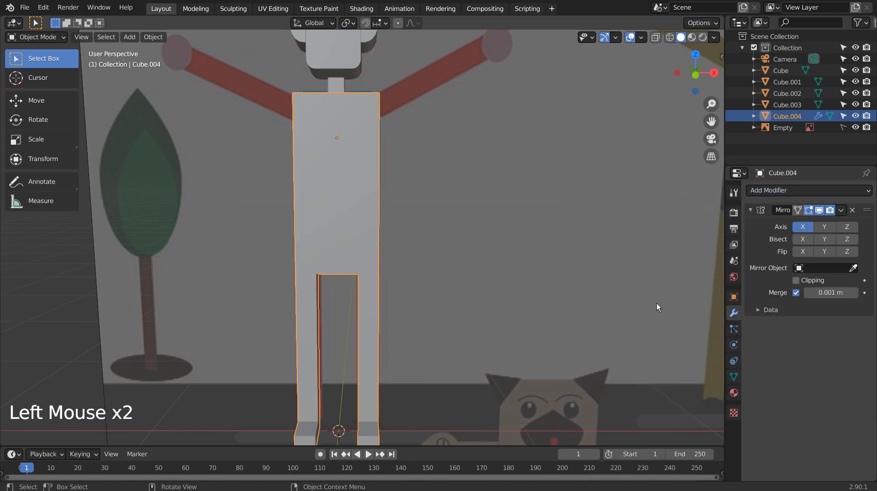
pyautogui.click(553, 260)
pyautogui.moveTo(553, 260); pyautogui.dragTo(446, 240, button='middle')
pyautogui.press('KP_1')
pyautogui.scroll(-3, 537, 266)
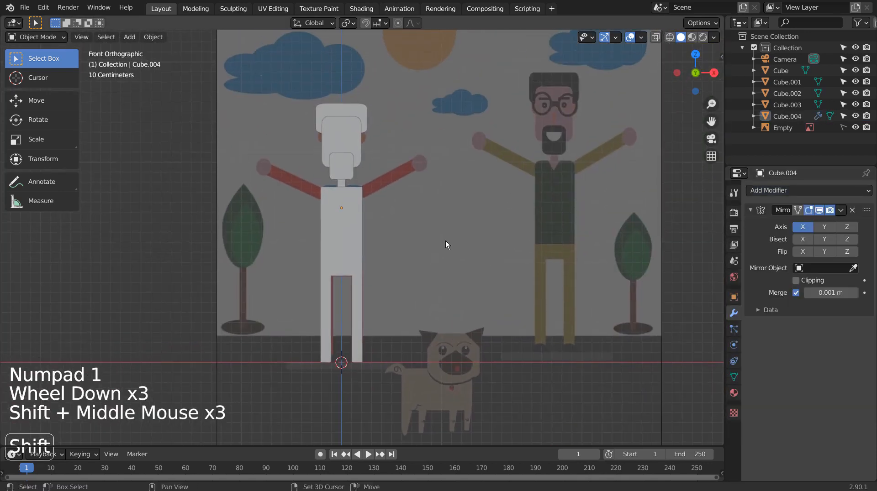
# - Add a new cube, scale it down to arm thickness and move it to the shoulder on the torso's +X side
pyautogui.click(431, 240)
pyautogui.hotkey('shift', 'a')
pyautogui.moveTo(432, 237)
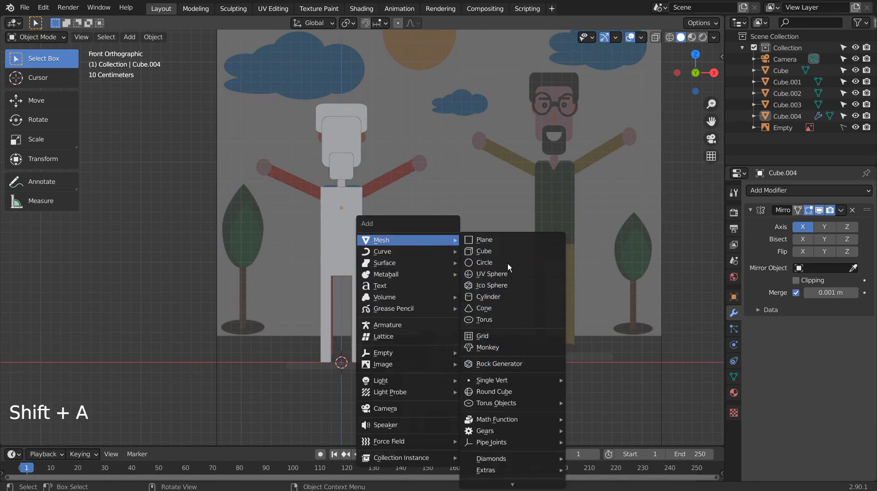
pyautogui.click(502, 252)
pyautogui.press('s')
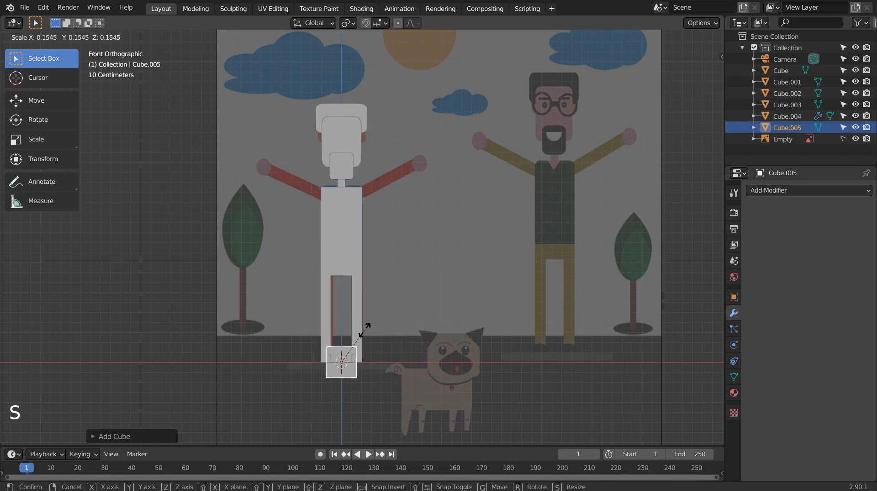
pyautogui.click(353, 357)
pyautogui.press('g')
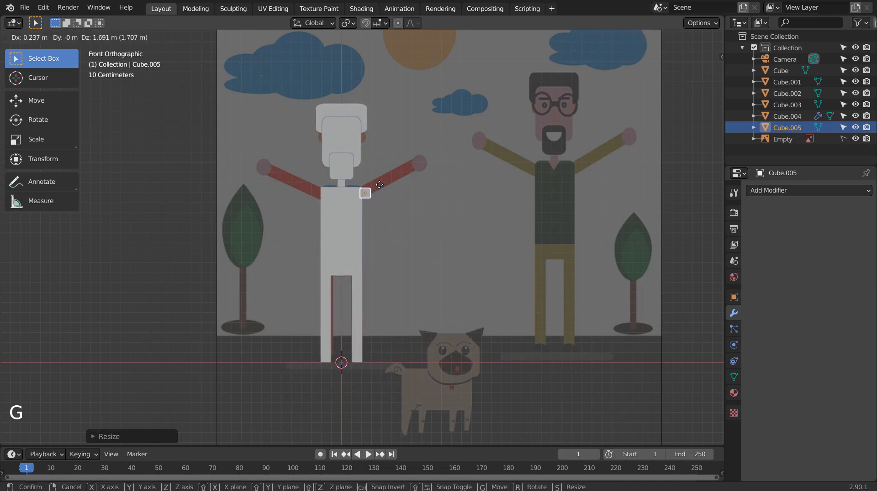
pyautogui.click(379, 185)
# - Move the small cube's outer face along X to stretch it into a horizontal arm reaching below the reference hand
pyautogui.scroll(2, 380, 185)
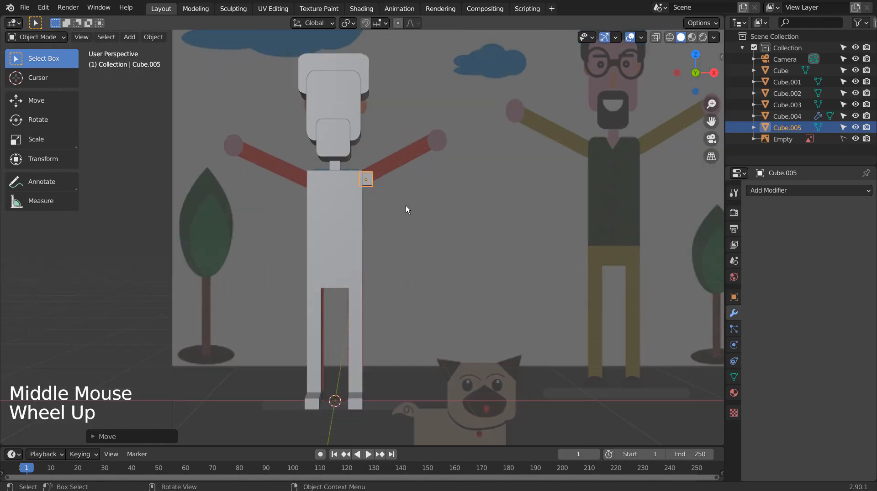
pyautogui.press('Tab')
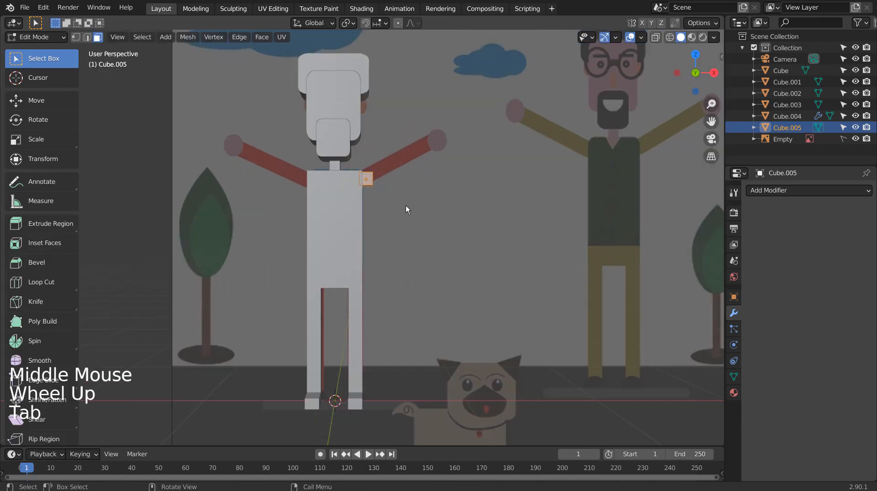
pyautogui.press('KP_1')
pyautogui.hotkey('shift', 'z')
pyautogui.scroll(4, 406, 210)
pyautogui.keyDown('shift'); pyautogui.moveTo(387, 129); pyautogui.dragTo(356, 260, button='middle'); pyautogui.keyUp('shift')
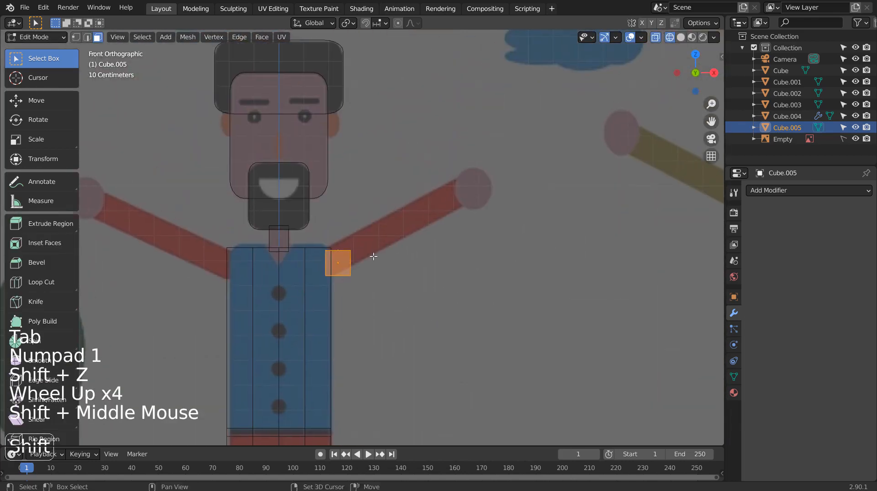
pyautogui.click(355, 260)
pyautogui.press('g')
pyautogui.press('x')
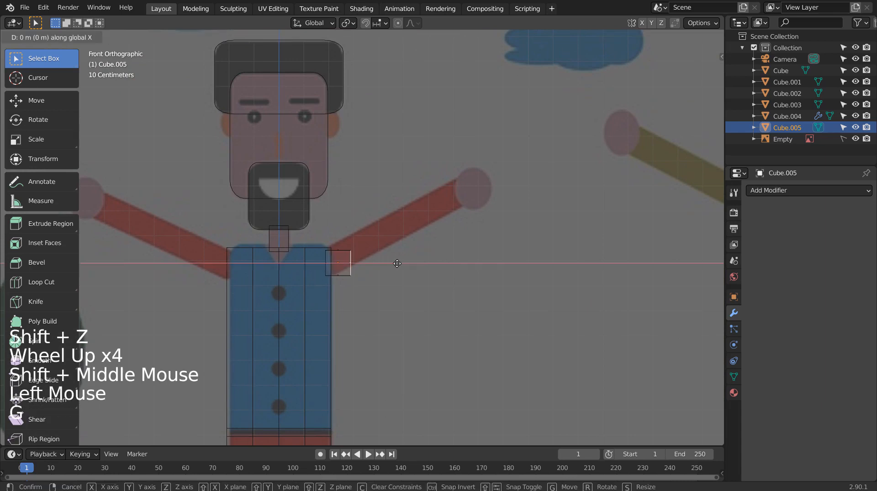
pyautogui.click(509, 260)
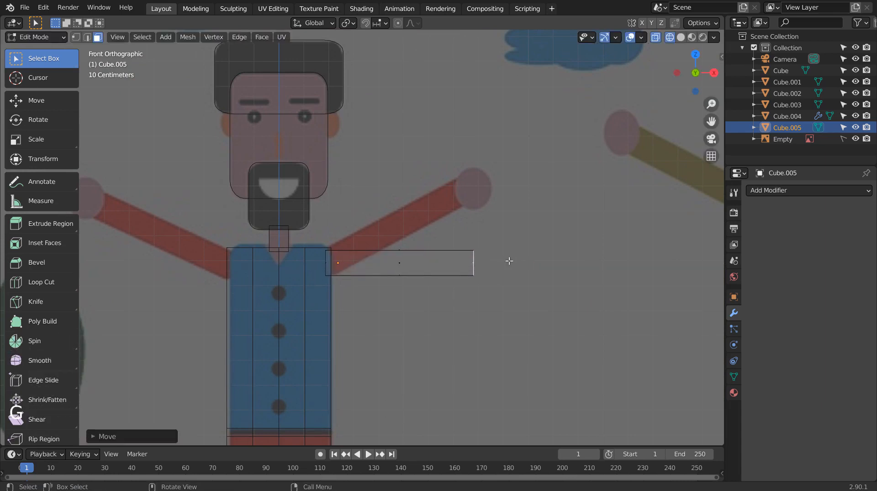
pyautogui.press('Tab')
# - Add a UV sphere, scale it down to hand size and move it to the outer end of the arm
pyautogui.click(525, 265)
pyautogui.hotkey('shift', 'a')
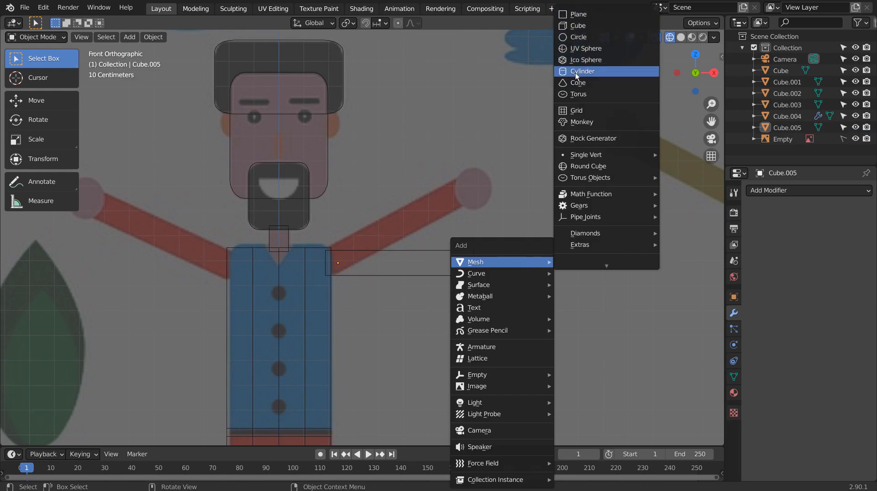
pyautogui.click(576, 48)
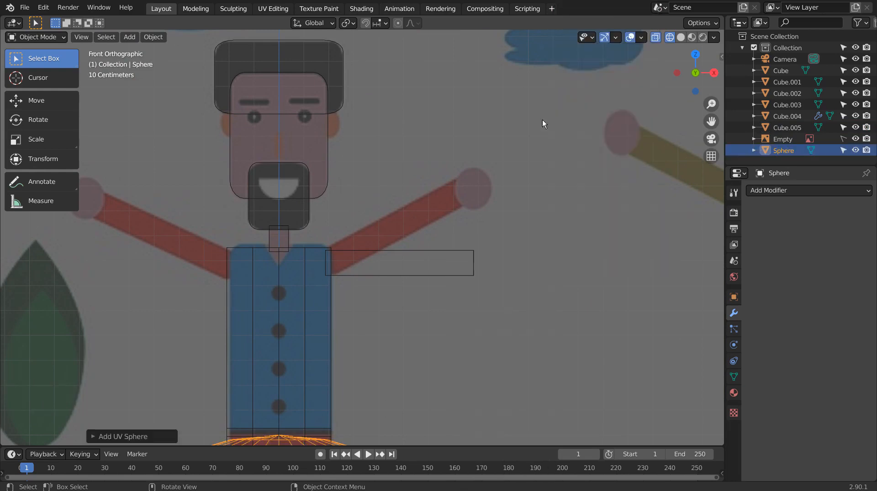
pyautogui.scroll(-8, 515, 207)
pyautogui.press('s')
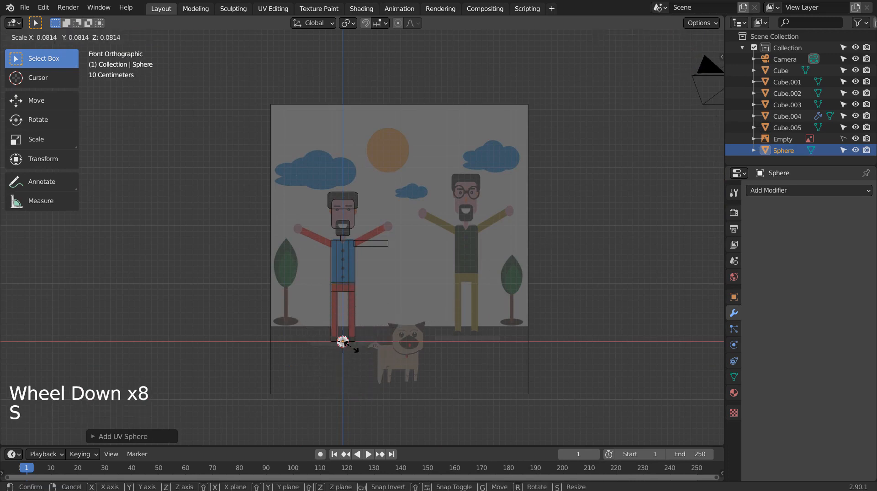
pyautogui.click(352, 348)
pyautogui.press('g')
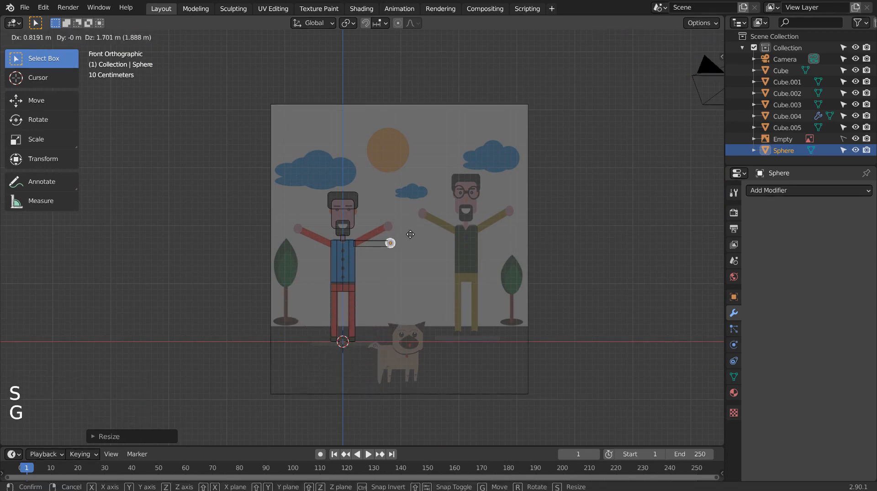
pyautogui.click(409, 234)
# - Scale the hand sphere down slightly and apply Shade Smooth to it
pyautogui.scroll(9, 428, 267)
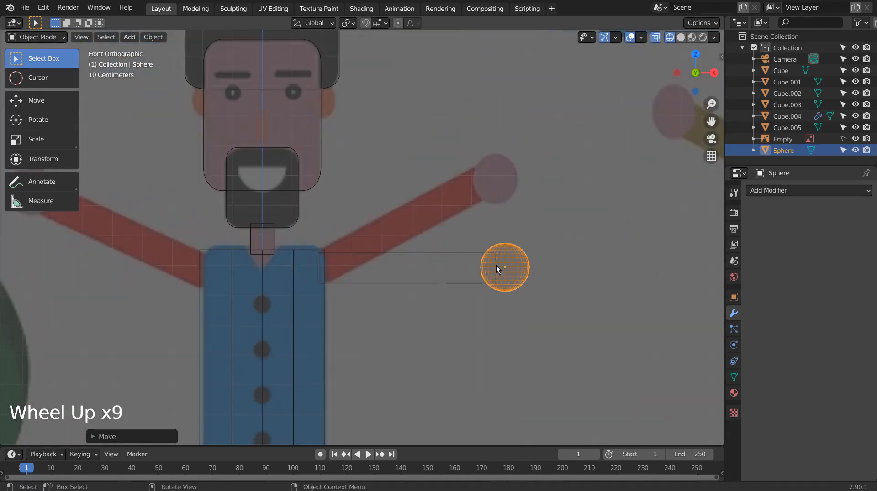
pyautogui.press('s')
pyautogui.click(590, 264)
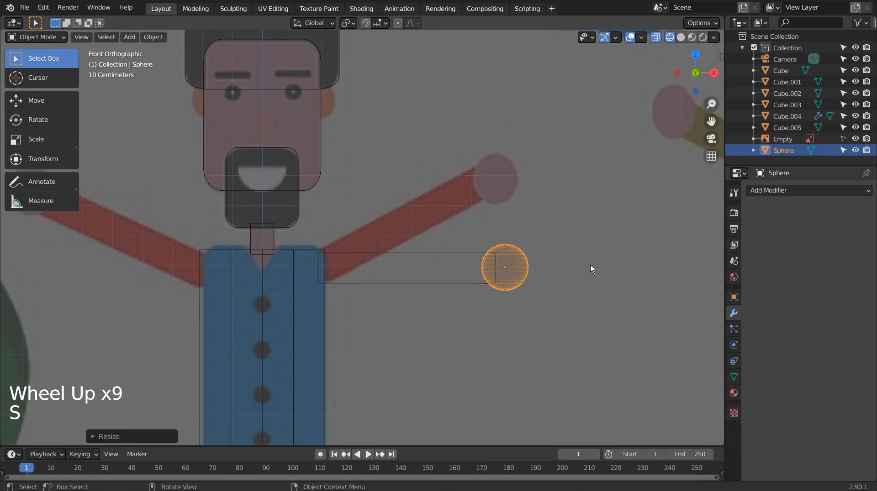
pyautogui.hotkey('shift', 'z')
pyautogui.rightClick(519, 264)
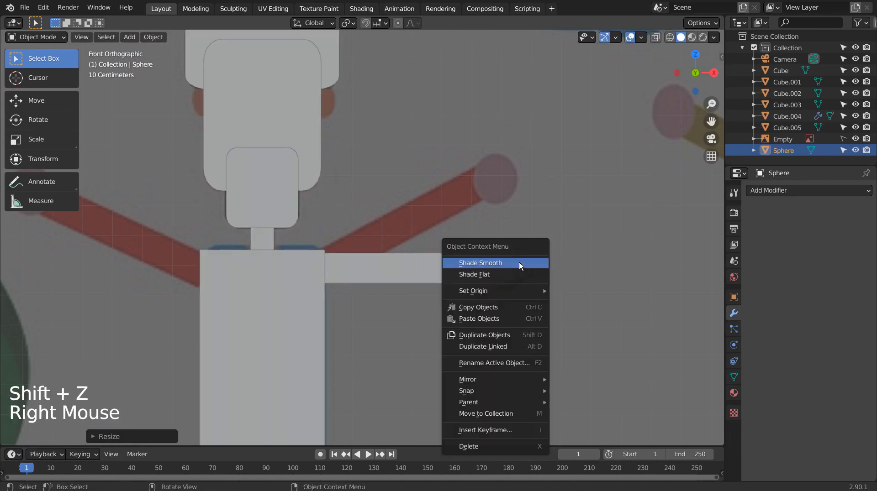
pyautogui.rightClick(518, 263)
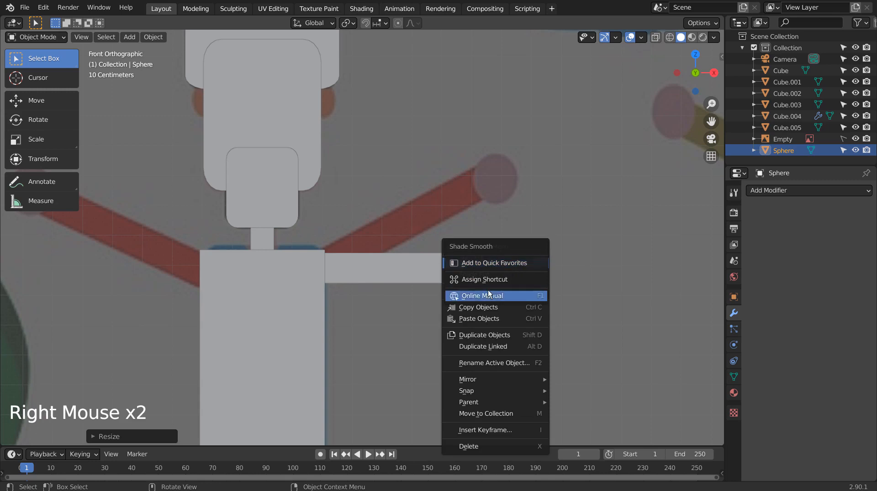
pyautogui.press('Escape')
pyautogui.click(499, 267)
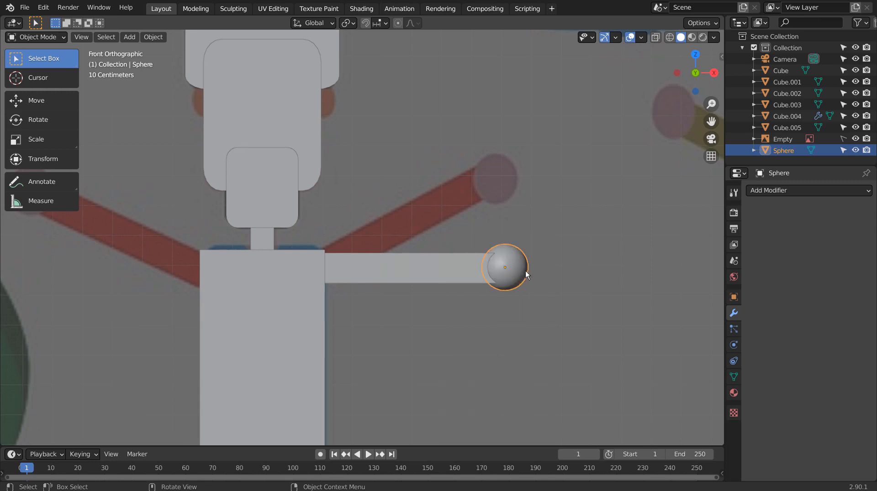
# - Move the hand sphere slightly outward along X and scale it up so it caps the end of the arm
pyautogui.press('g')
pyautogui.press('x')
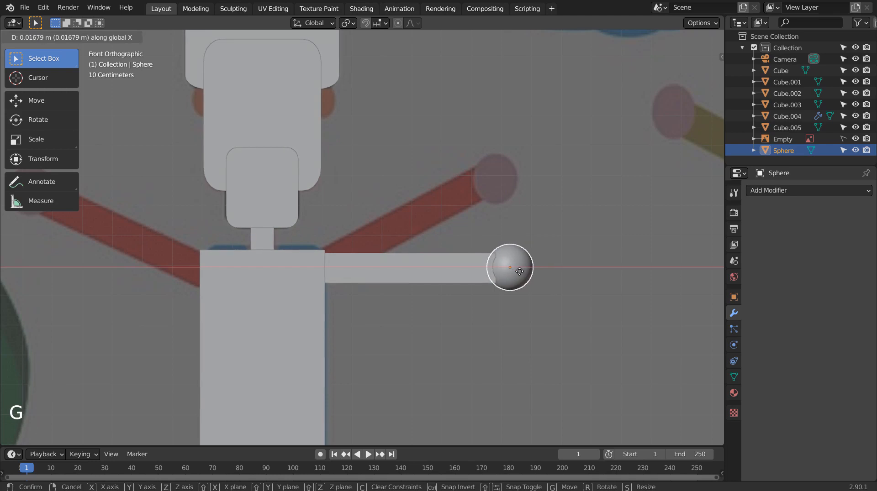
pyautogui.click(519, 272)
pyautogui.moveTo(519, 272); pyautogui.dragTo(510, 290, button='middle')
pyautogui.press('s')
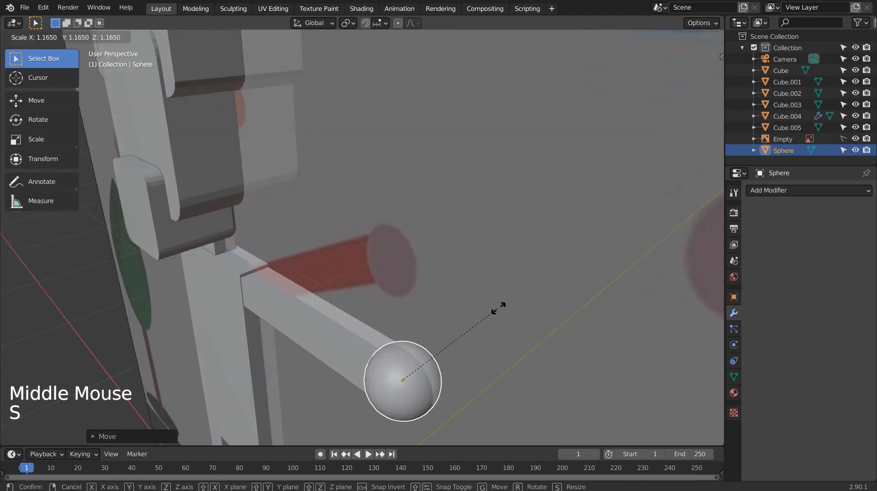
pyautogui.click(500, 310)
pyautogui.moveTo(500, 311); pyautogui.dragTo(539, 300, button='middle')
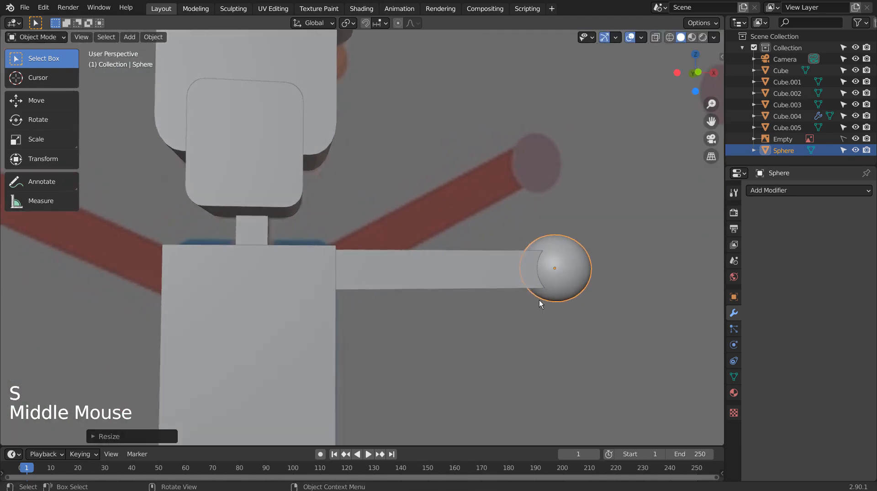
pyautogui.press('KP_1')
pyautogui.scroll(-2, 539, 300)
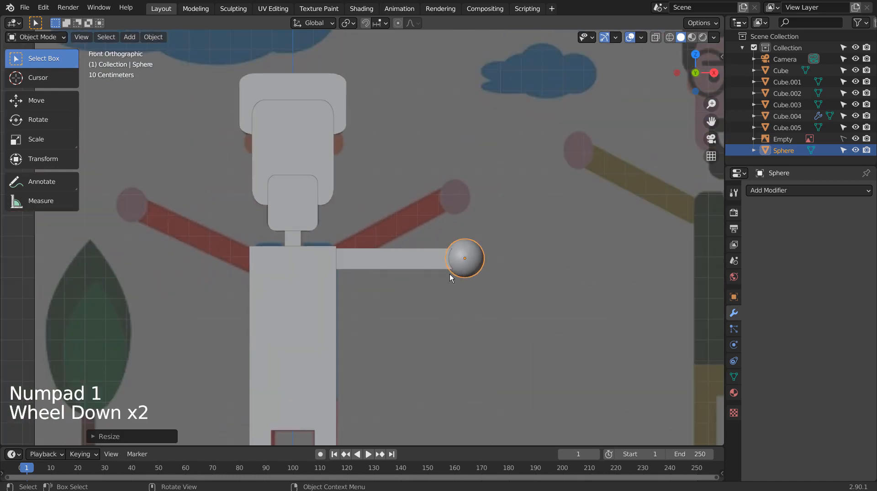
pyautogui.scroll(-4, 439, 262)
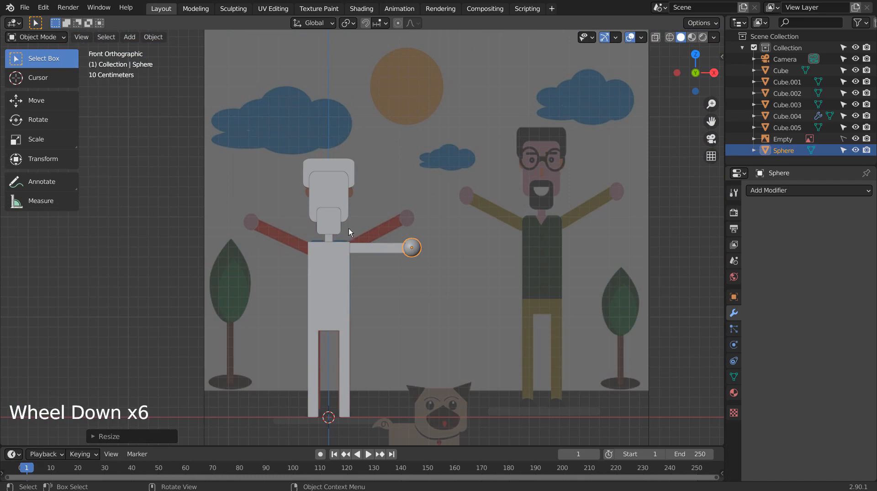
# - Switch to wireframe shading, add a cylinder and rotate it 90° about X so its round face points forward
pyautogui.scroll(2, 349, 224)
pyautogui.hotkey('shift', 'z')
pyautogui.scroll(2, 349, 222)
pyautogui.click(372, 205)
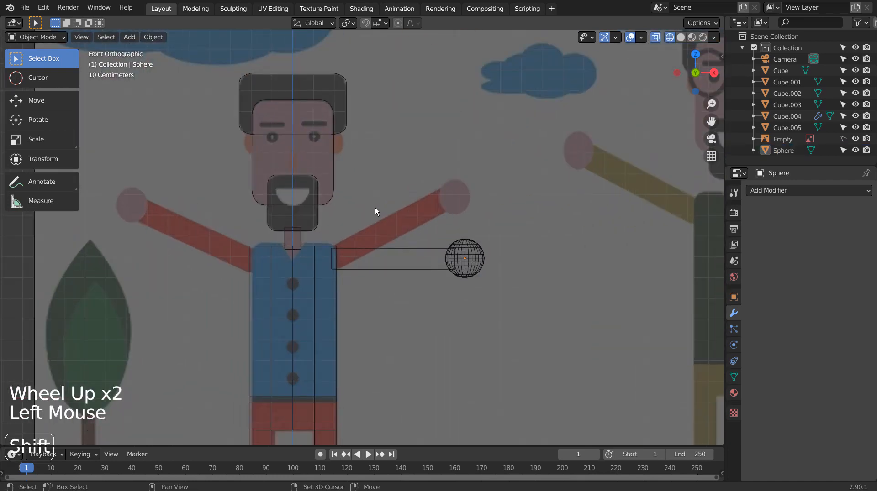
pyautogui.hotkey('shift', 'a')
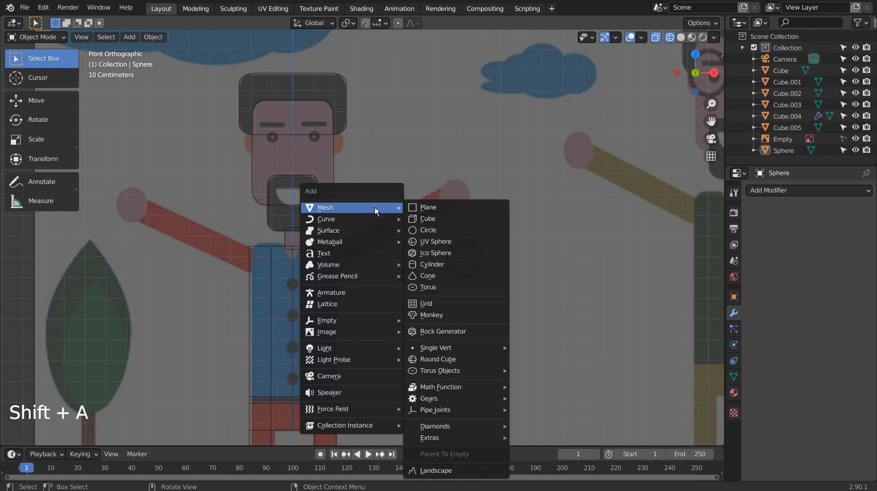
pyautogui.click(456, 266)
pyautogui.write('rx90')
pyautogui.press('Return')
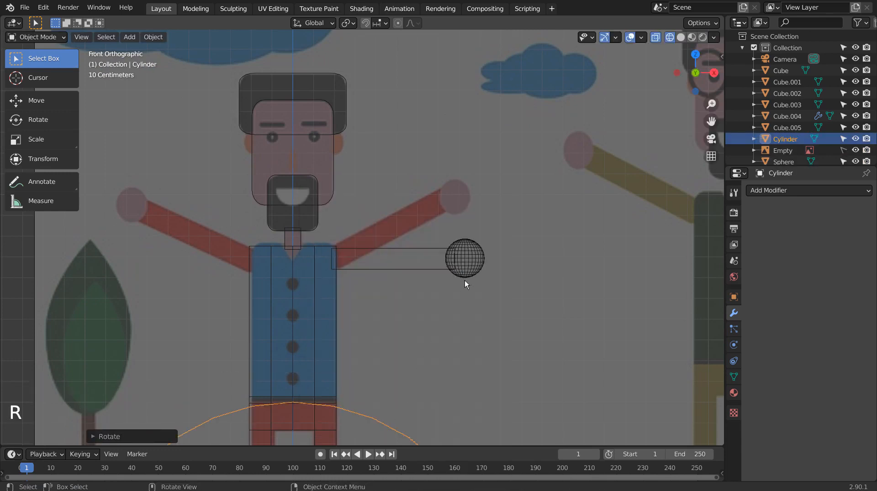
# - Raise the cylinder along Z to the head, scale it down to eye size and place it over the reference eye on the +X side
pyautogui.press('s')
pyautogui.press('g')
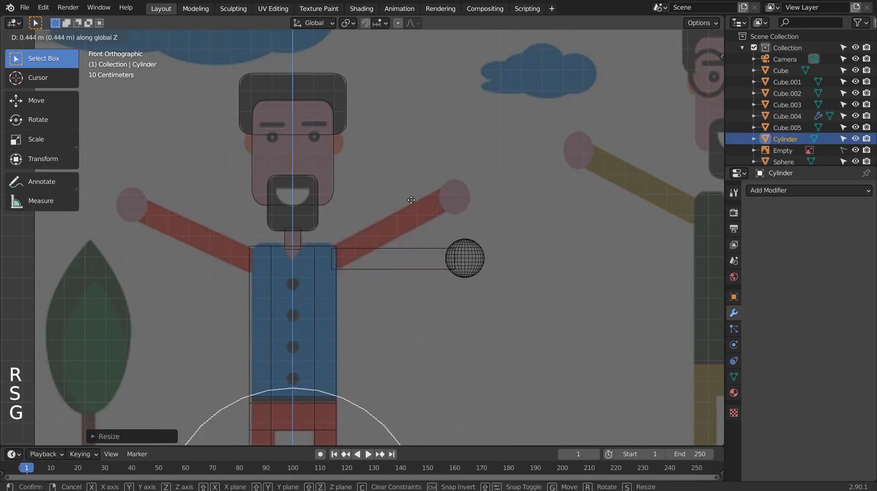
pyautogui.press('z')
pyautogui.click(411, 349)
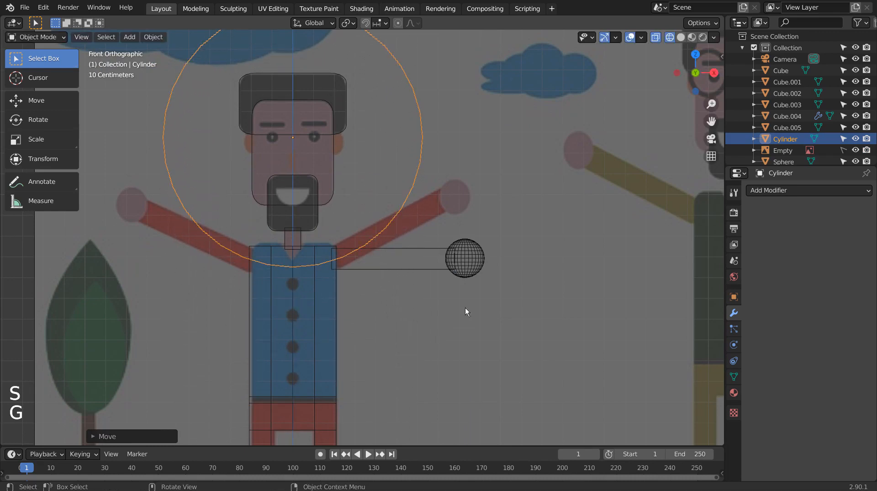
pyautogui.press('s')
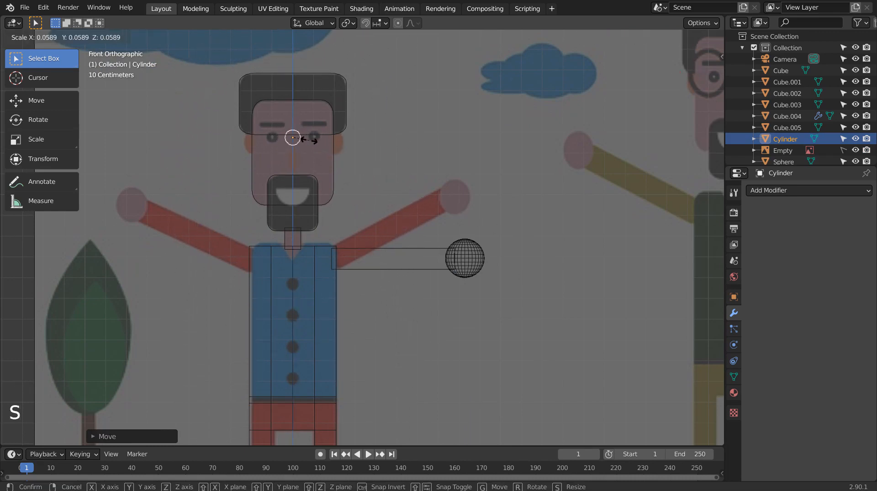
pyautogui.click(306, 141)
pyautogui.press('g')
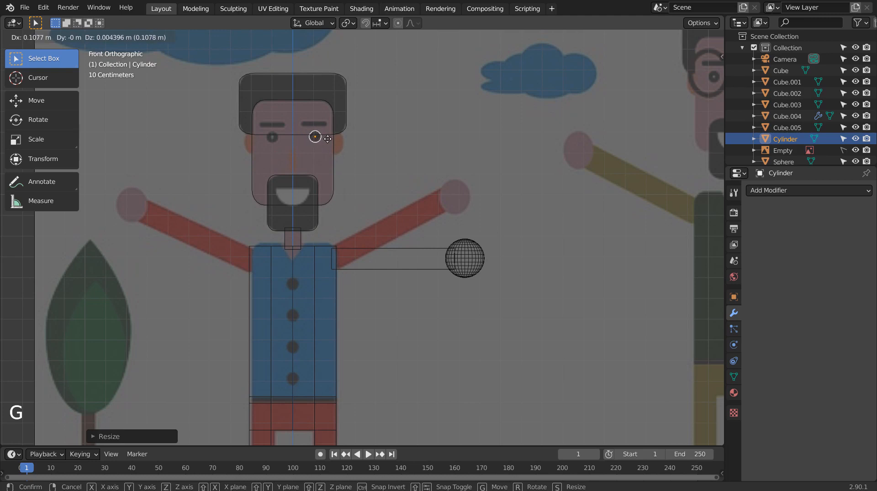
pyautogui.click(324, 139)
# - Duplicate the eye cylinder four times, placing one copy over each of the vest buttons in the reference
pyautogui.hotkey('shift', 'd')
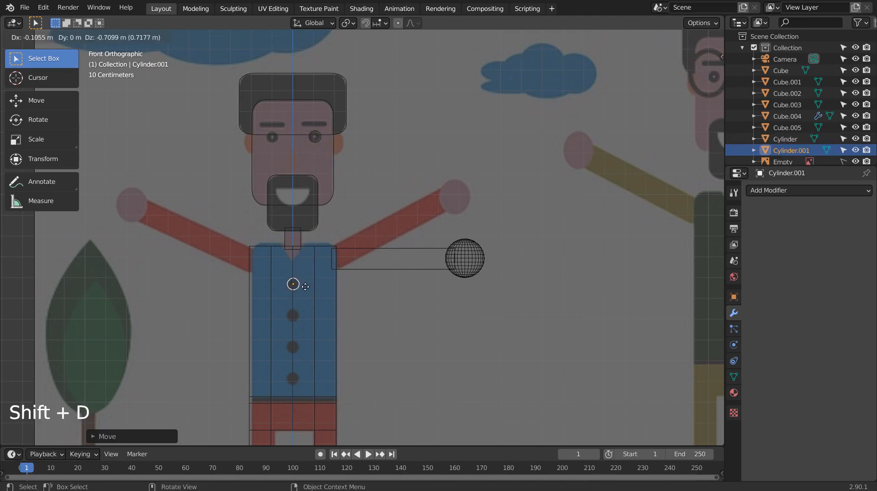
pyautogui.click(303, 288)
pyautogui.hotkey('shift', 'd')
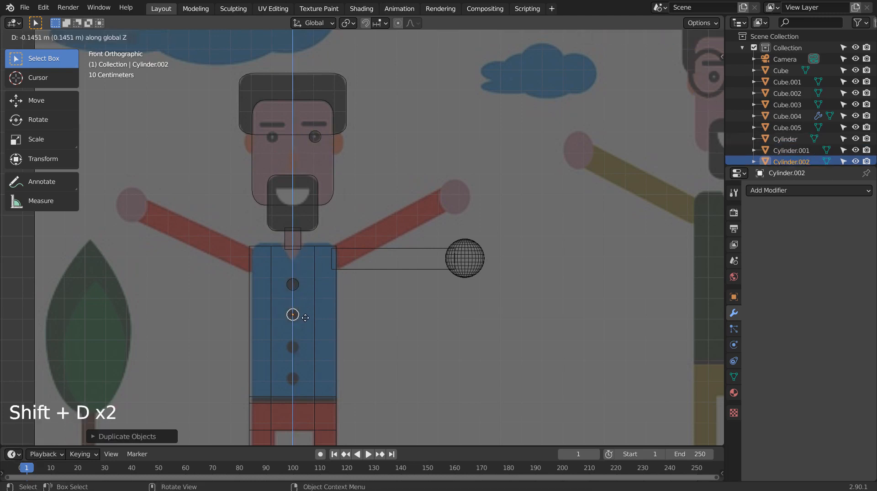
pyautogui.click(305, 316)
pyautogui.hotkey('shift', 'd')
pyautogui.click(308, 350)
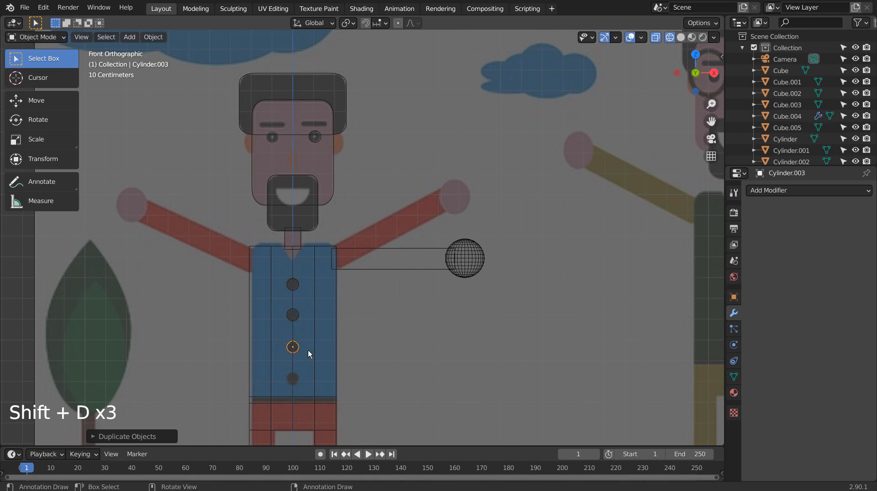
pyautogui.hotkey('shift', 'd')
pyautogui.click(308, 383)
# - Select all four button cylinders and move them forward along Y to the torso's front face
pyautogui.moveTo(387, 347); pyautogui.dragTo(267, 339, button='middle')
pyautogui.keyDown('shift'); pyautogui.click(266, 338); pyautogui.keyUp('shift')
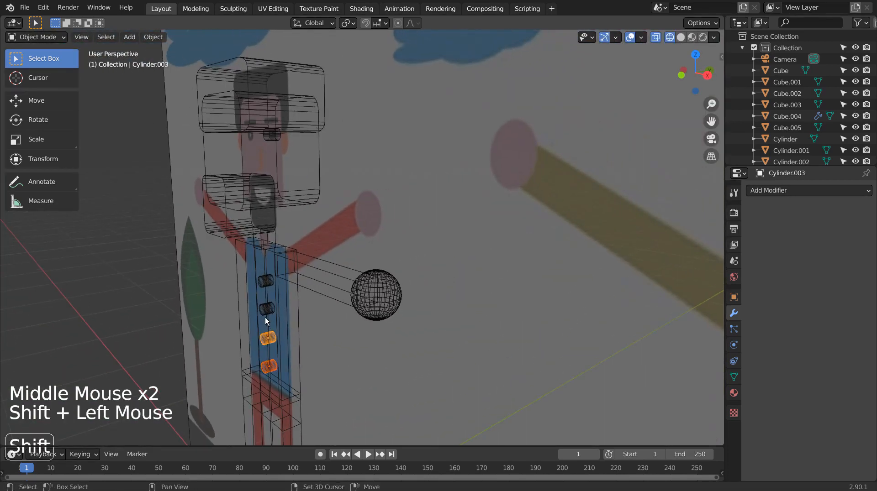
pyautogui.keyDown('shift'); pyautogui.click(265, 315); pyautogui.keyUp('shift')
pyautogui.keyDown('shift'); pyautogui.click(261, 283); pyautogui.keyUp('shift')
pyautogui.press('KP_3')
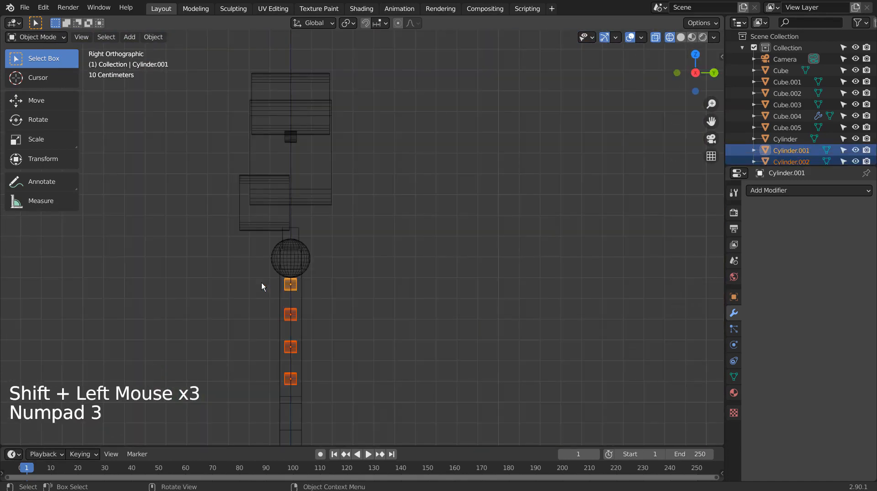
pyautogui.press('g')
pyautogui.press('y')
pyautogui.click(255, 283)
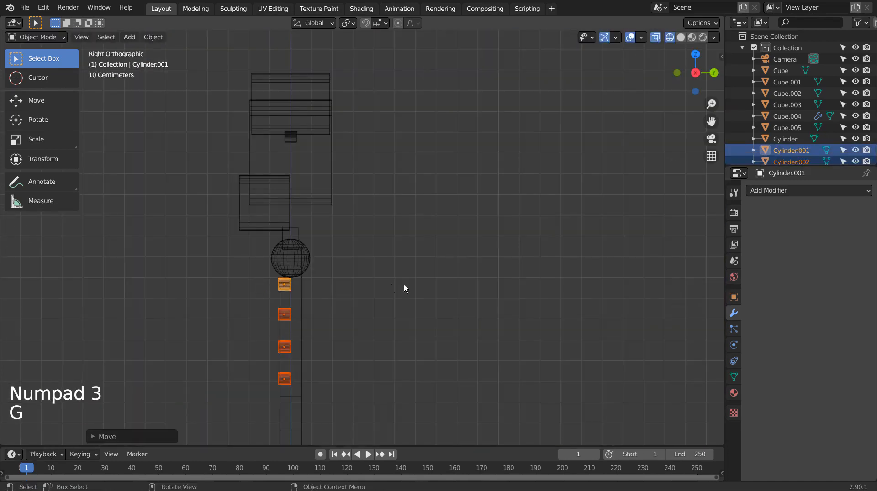
# - Move the eye cylinder forward along Y to the front face of the head and check it in solid shading
pyautogui.moveTo(405, 288); pyautogui.dragTo(564, 287, button='middle')
pyautogui.click(340, 117)
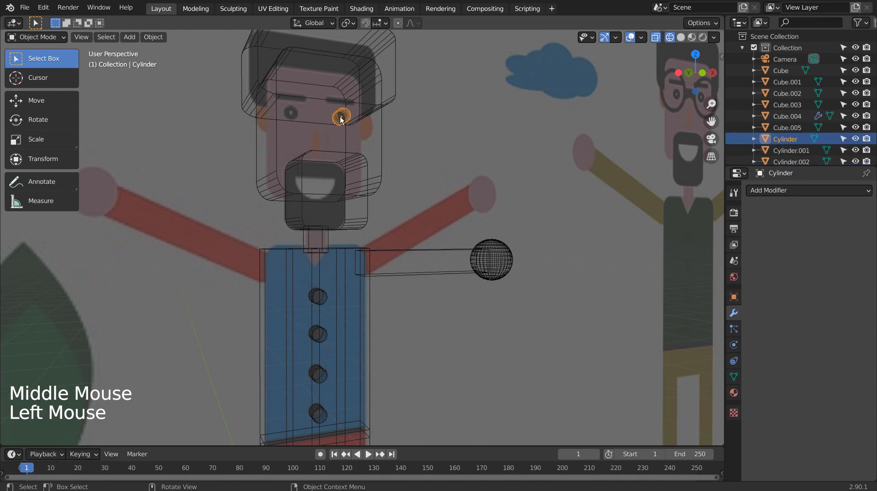
pyautogui.press('KP_3')
pyautogui.keyDown('shift'); pyautogui.moveTo(352, 138); pyautogui.dragTo(389, 304, button='middle'); pyautogui.keyUp('shift')
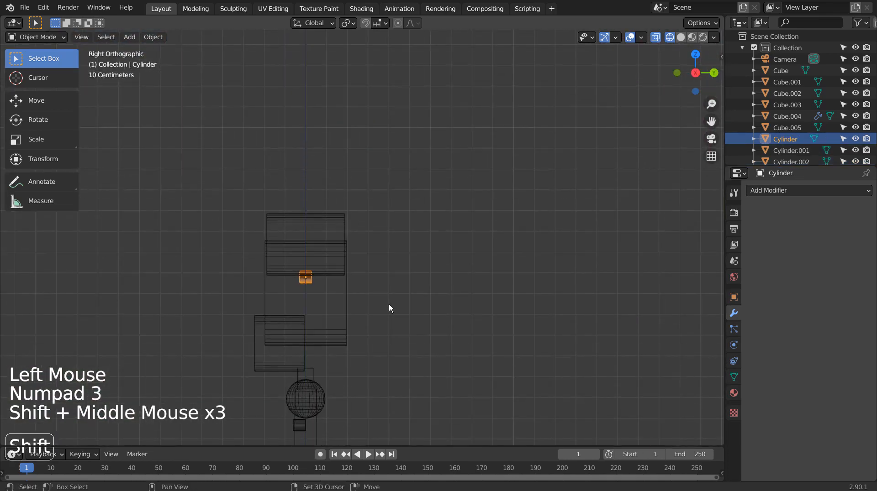
pyautogui.press('g')
pyautogui.press('y')
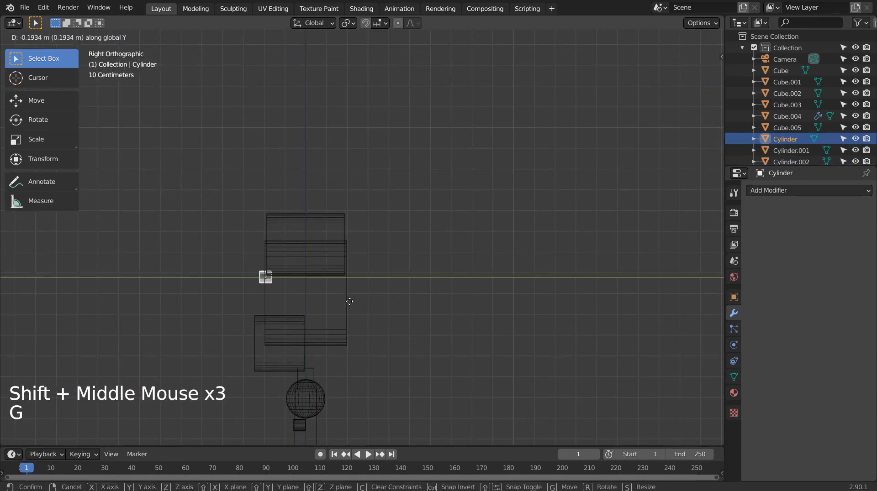
pyautogui.click(352, 301)
pyautogui.moveTo(352, 302); pyautogui.dragTo(468, 270, button='middle')
pyautogui.hotkey('shift', 'z')
pyautogui.click(468, 270)
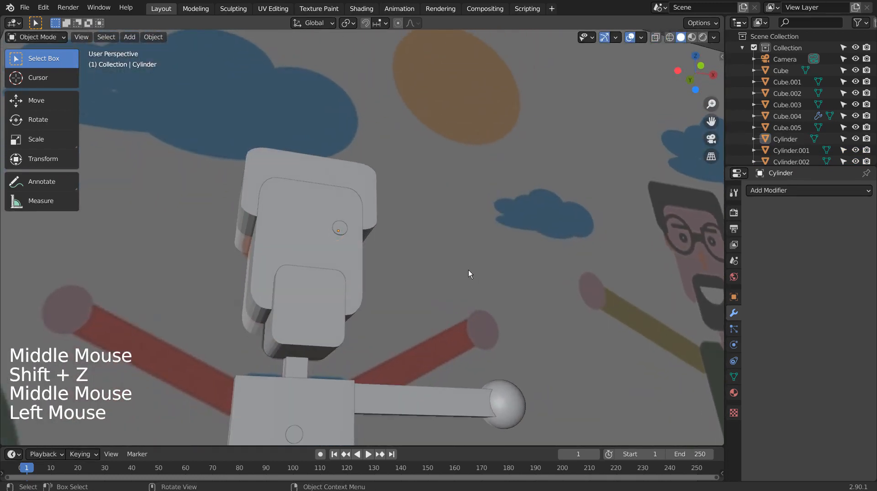
# - Duplicate the eye cylinder in wireframe front view and place the copy at the reference ear on the +X side
pyautogui.press('KP_1')
pyautogui.hotkey('shift', 'z')
pyautogui.click(357, 277)
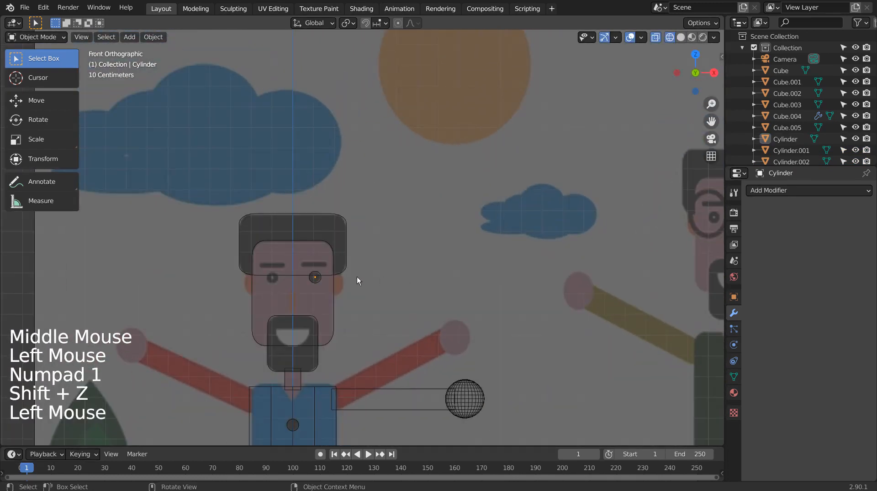
pyautogui.click(317, 277)
pyautogui.click(316, 280)
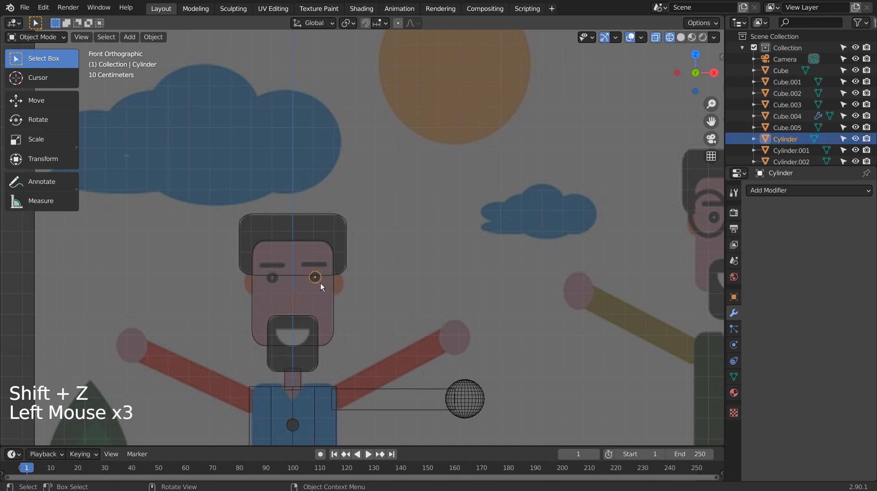
pyautogui.hotkey('shift', 'd')
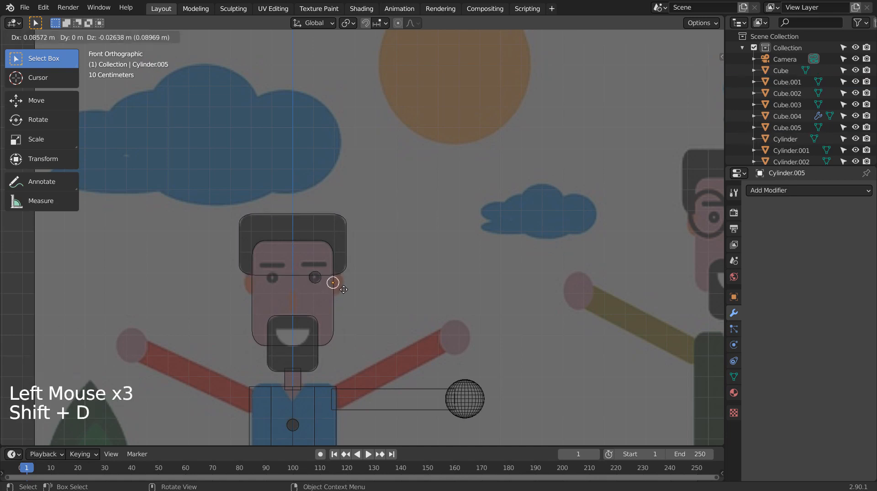
pyautogui.click(343, 290)
# - Stretch the ear cylinder along Z into an oval, adjust its overall size and align it with the reference ear
pyautogui.press('s')
pyautogui.press('z')
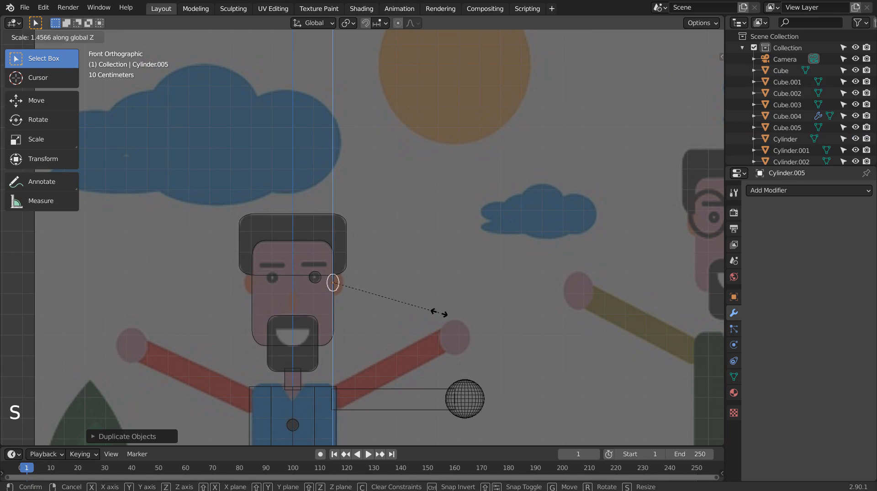
pyautogui.click(440, 313)
pyautogui.press('s')
pyautogui.press('g')
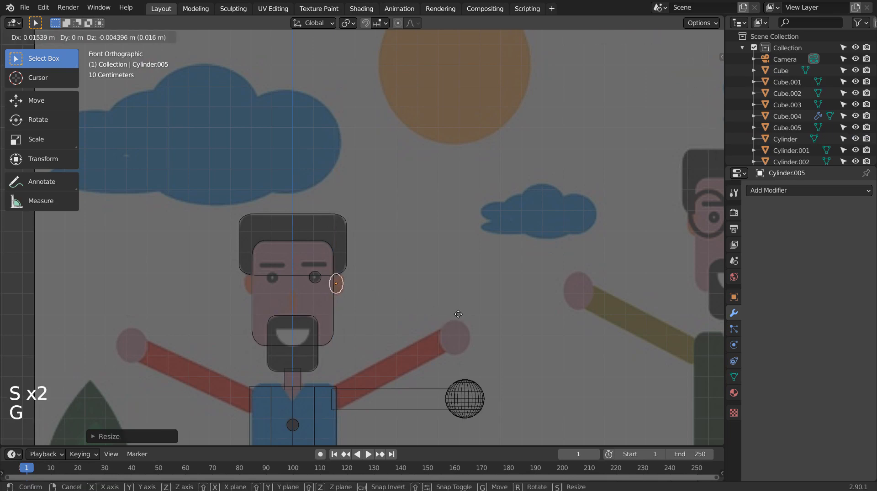
pyautogui.click(472, 320)
# - Move the ear cylinder back along Y to the middle of the head's depth
pyautogui.moveTo(475, 320); pyautogui.dragTo(403, 324, button='middle')
pyautogui.middleClick(391, 323)
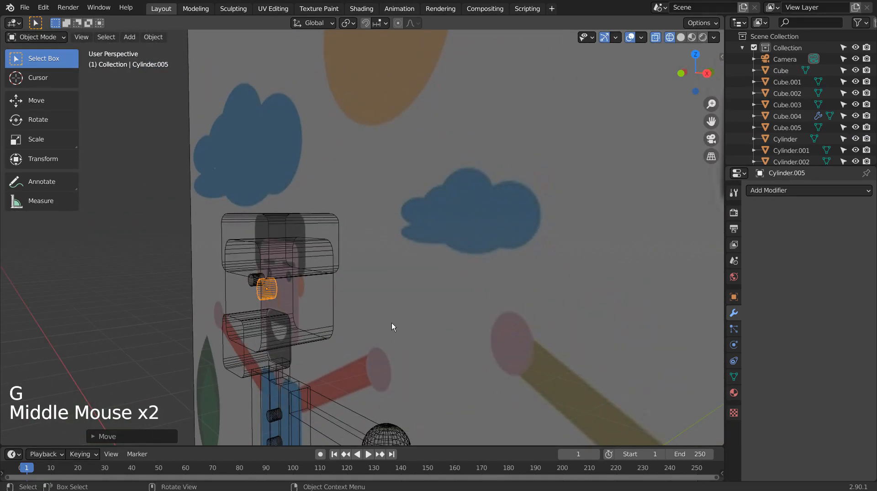
pyautogui.press('KP_3')
pyautogui.press('g')
pyautogui.press('y')
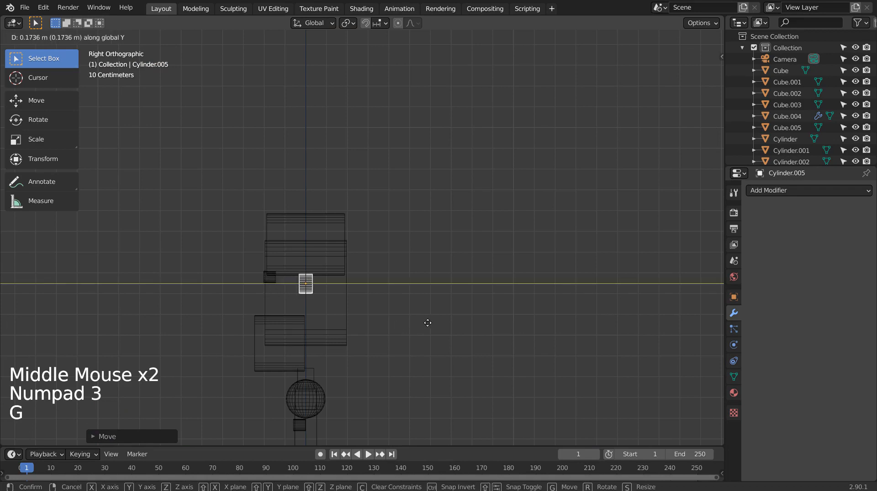
pyautogui.click(427, 322)
# - Duplicate the ear cylinder, place the copy over the reference nose and stretch it along Z
pyautogui.press('KP_1')
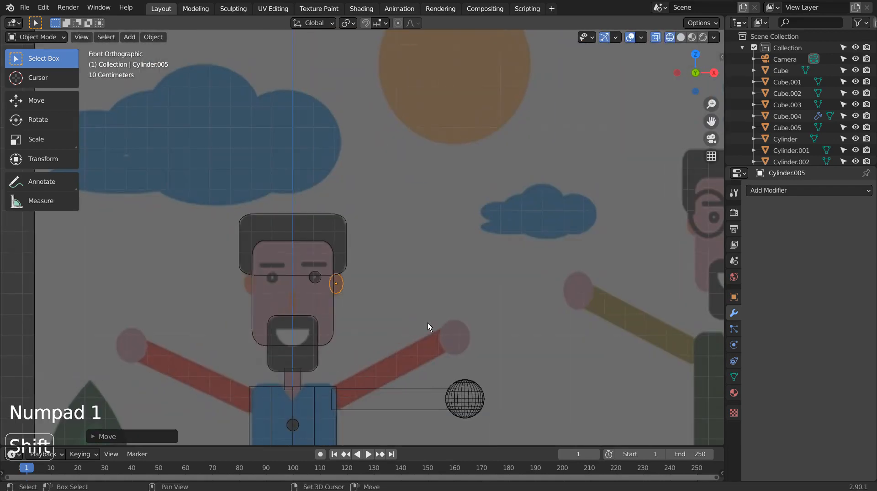
pyautogui.hotkey('shift', 'd')
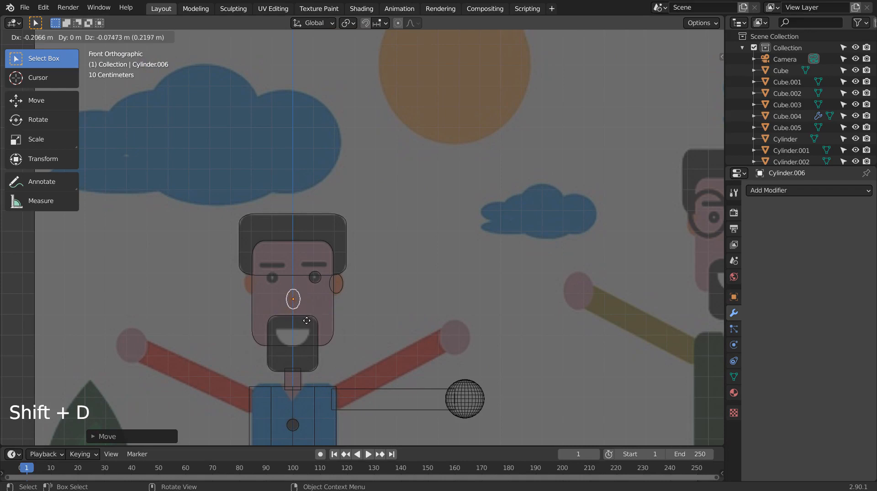
pyautogui.click(306, 321)
pyautogui.press('s')
pyautogui.press('z')
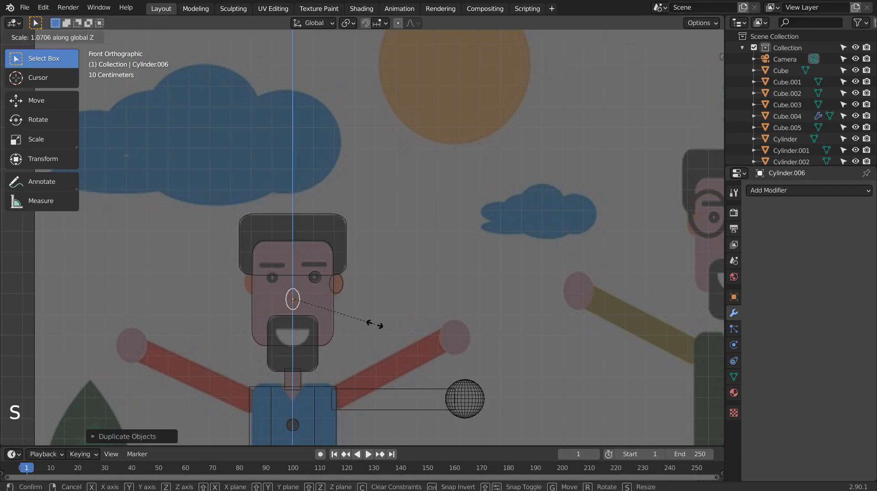
pyautogui.click(418, 330)
# - Move the nose cylinder along Y until it protrudes from the front of the face
pyautogui.moveTo(412, 300); pyautogui.dragTo(315, 300, button='middle')
pyautogui.press('g')
pyautogui.press('y')
pyautogui.click(283, 296)
pyautogui.press('KP_3')
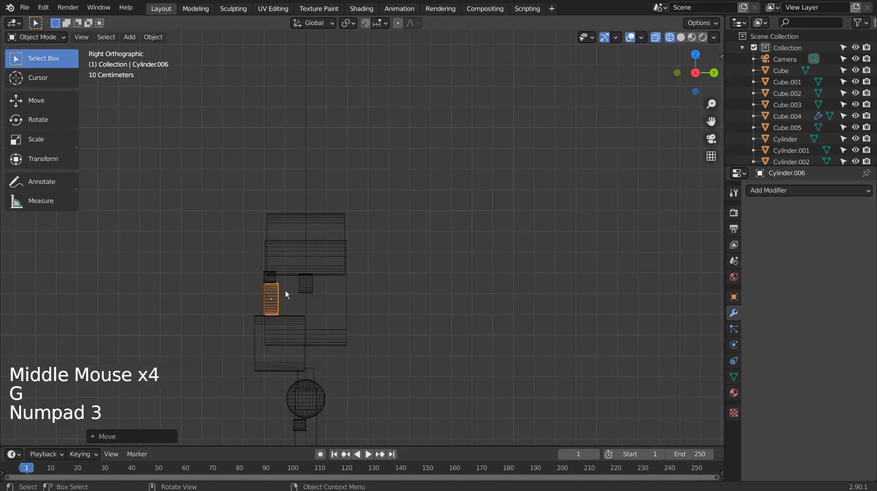
pyautogui.scroll(4, 287, 292)
pyautogui.keyDown('shift'); pyautogui.moveTo(302, 304); pyautogui.dragTo(423, 338, button='middle'); pyautogui.keyUp('shift')
pyautogui.scroll(2, 423, 339)
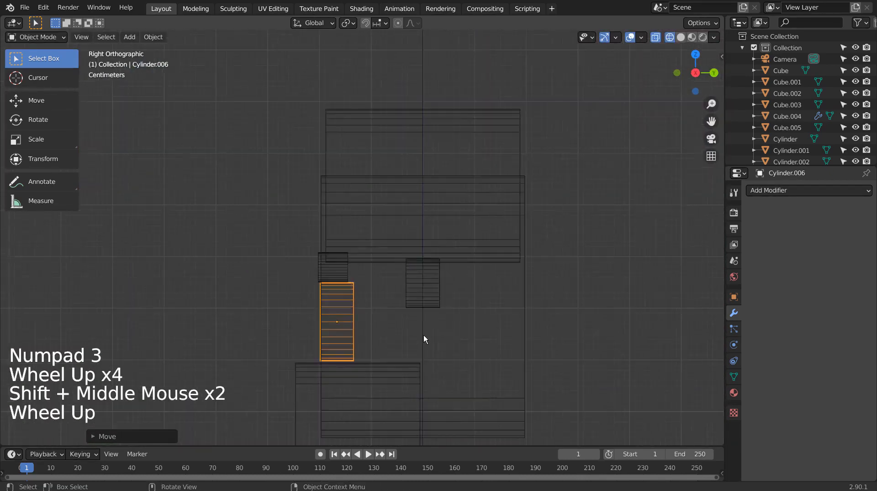
pyautogui.press('g')
pyautogui.press('y')
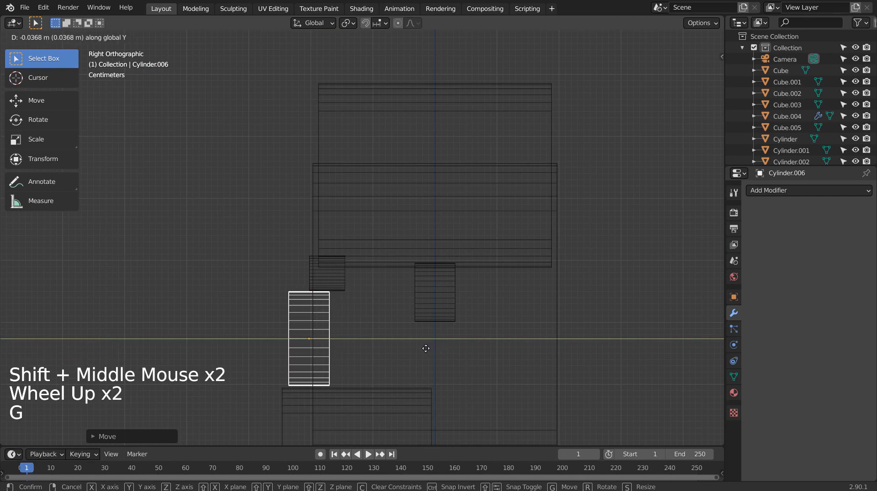
pyautogui.click(423, 348)
# - Slope the nose by moving its top vertices back about 0.043 m along Y with smooth proportional editing at size 0.15
pyautogui.press('Tab')
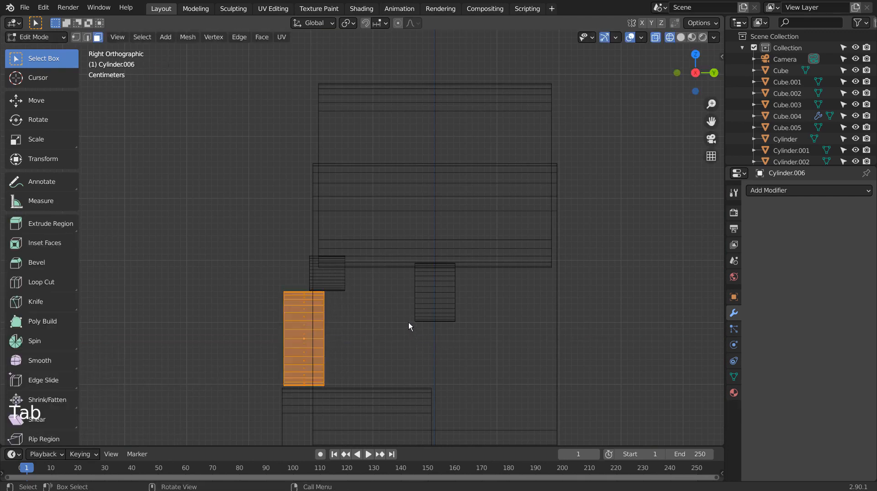
pyautogui.press('1')
pyautogui.click(343, 300)
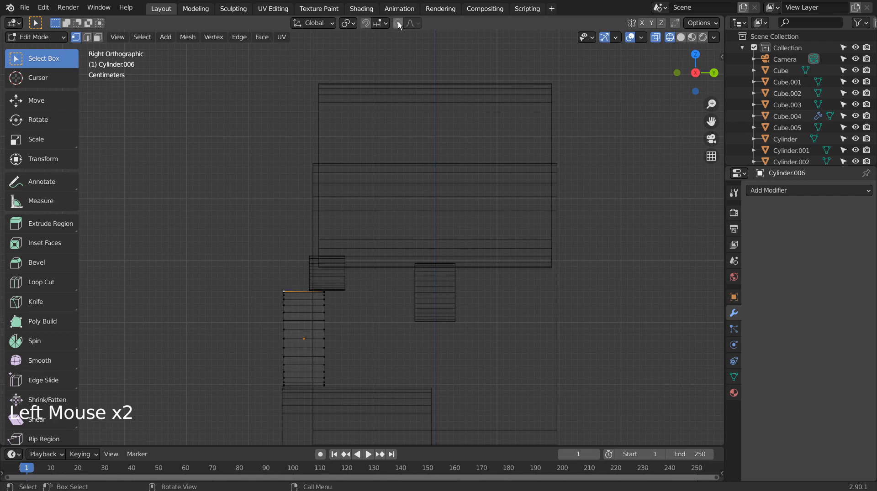
pyautogui.press('g')
pyautogui.press('y')
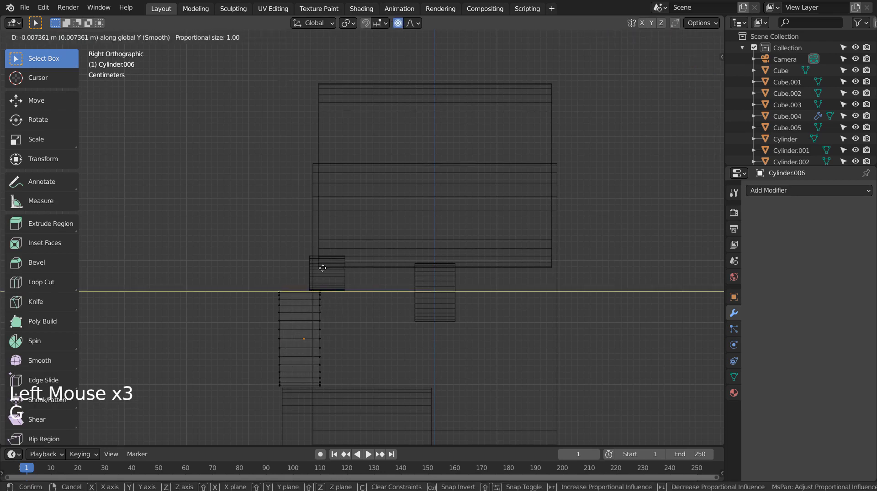
pyautogui.scroll(4, 322, 268)
pyautogui.scroll(16, 327, 270)
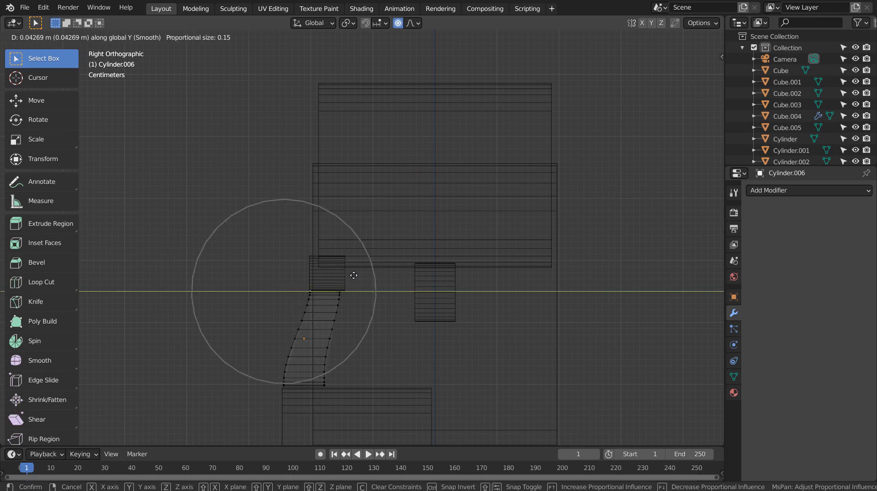
pyautogui.click(354, 275)
pyautogui.press('Tab')
# - Apply smooth shading to the sloped nose and check it on the solid-shaded head
pyautogui.moveTo(327, 336)
pyautogui.mouseDown(button='middle')
pyautogui.moveTo(407, 338)
pyautogui.moveTo(327, 333)
pyautogui.moveTo(410, 322)
pyautogui.mouseUp(button='middle')
pyautogui.hotkey('shift', 'z')
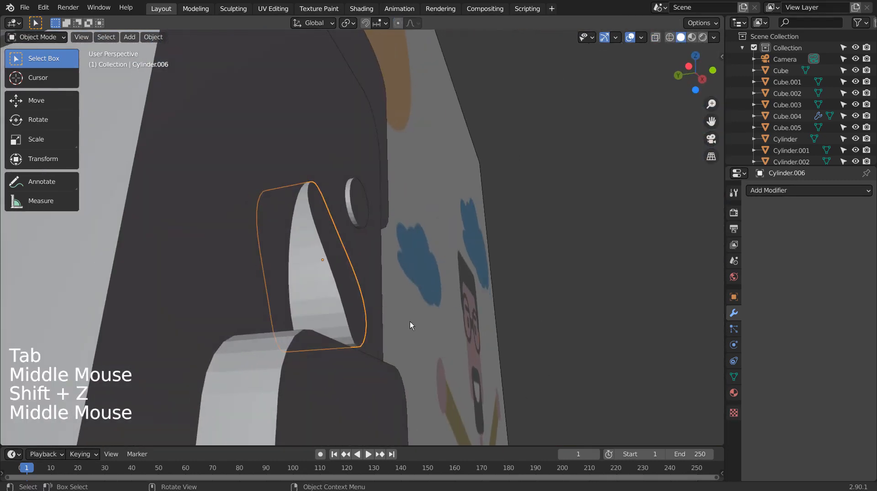
pyautogui.rightClick(344, 297)
pyautogui.rightClick(343, 298)
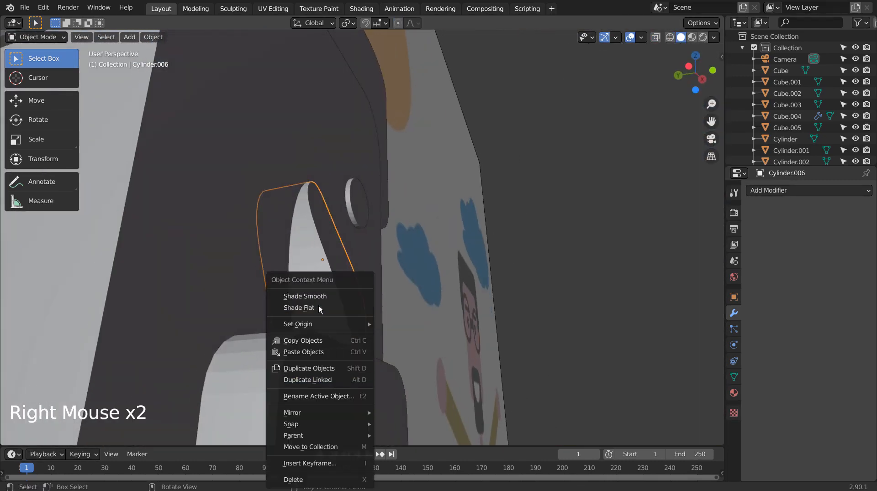
pyautogui.moveTo(456, 333); pyautogui.dragTo(284, 319, button='middle')
pyautogui.scroll(-6, 284, 318)
pyautogui.click(371, 273)
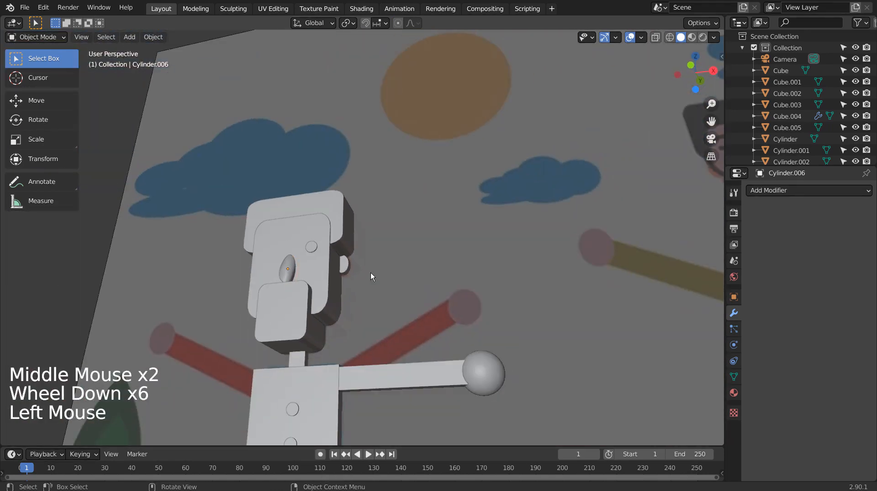
# - Add a mesh plane to the scene in wireframe front view
pyautogui.press('KP_1')
pyautogui.hotkey('shift', 'z')
pyautogui.scroll(2, 357, 308)
pyautogui.keyDown('shift'); pyautogui.moveTo(357, 308); pyautogui.dragTo(521, 295, button='middle'); pyautogui.keyUp('shift')
pyautogui.click(529, 254)
pyautogui.hotkey('shift', 'a')
pyautogui.moveTo(530, 254)
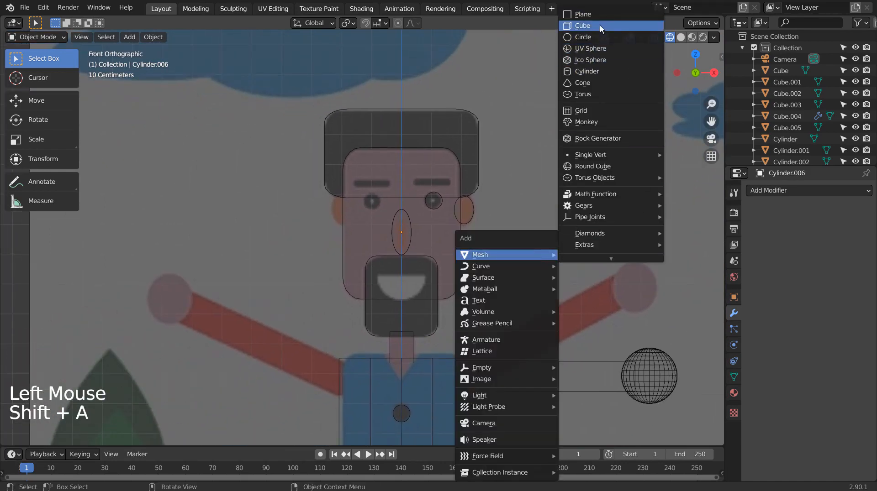
pyautogui.click(598, 14)
pyautogui.scroll(-7, 516, 259)
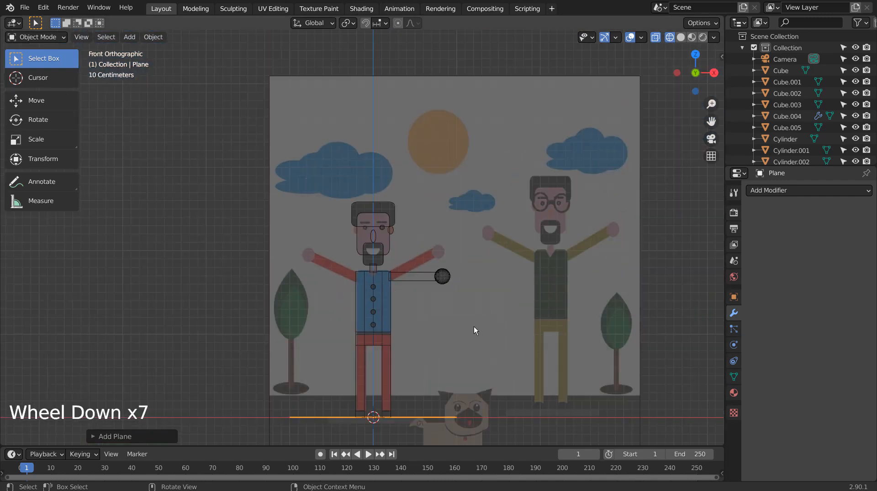
# - Merge all of the plane's vertices at their center into a single vertex
pyautogui.press('Tab')
pyautogui.press('1')
pyautogui.press('m')
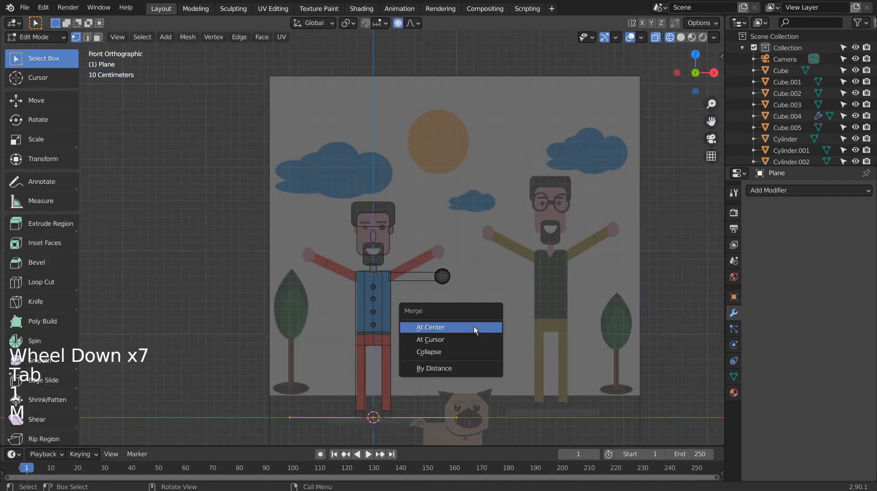
pyautogui.click(473, 327)
pyautogui.press('Tab')
# - Move the single-vertex object up to the middle of the reference mouth's upper edge
pyautogui.press('g')
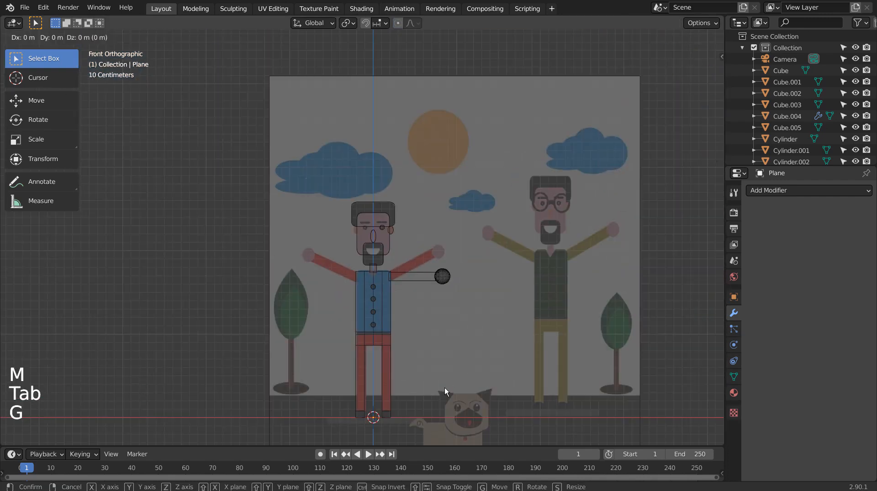
pyautogui.click(429, 219)
pyautogui.scroll(3, 423, 259)
pyautogui.scroll(-1, 420, 295)
pyautogui.scroll(9, 421, 295)
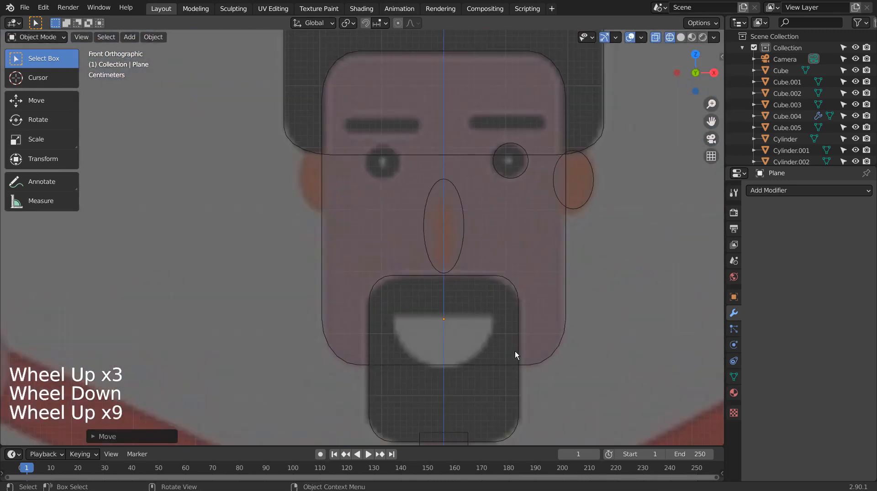
pyautogui.press('g')
pyautogui.click(515, 349)
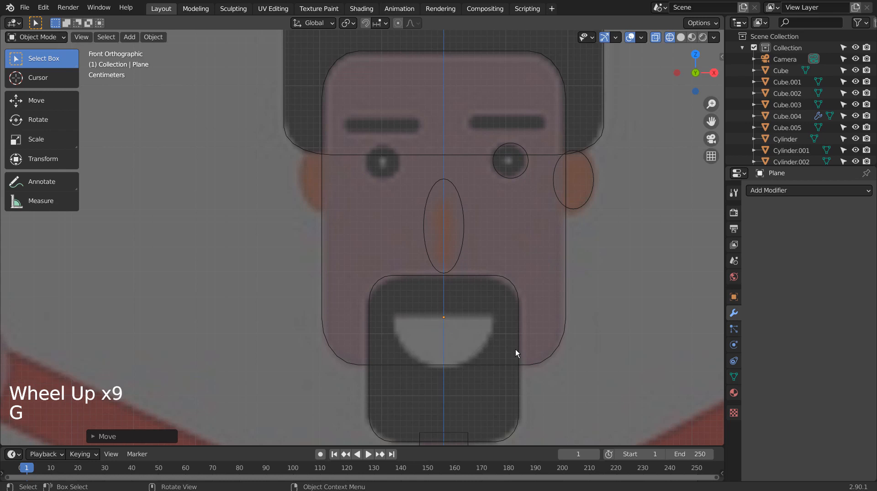
# - Extrude the vertex along the +X half of the reference mouth's outline, ending at the bottom on the center line
pyautogui.press('Tab')
pyautogui.press('e')
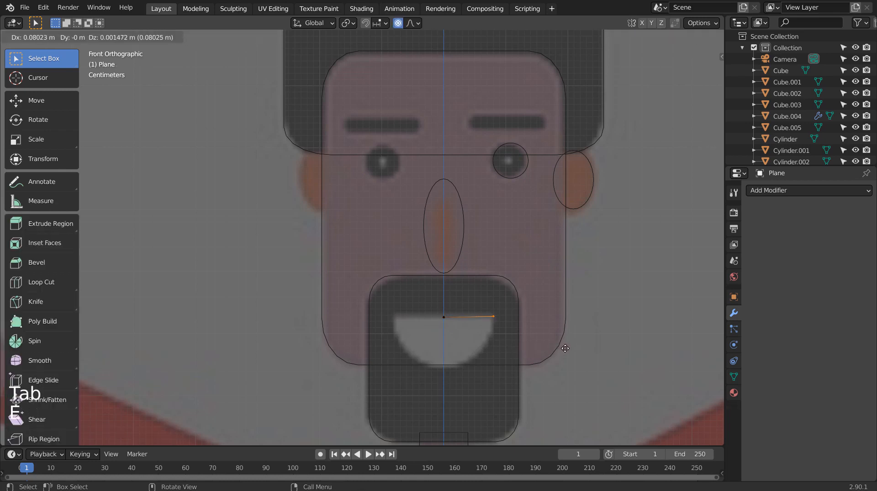
pyautogui.click(565, 348)
pyautogui.press('e')
pyautogui.click(561, 370)
pyautogui.press('e')
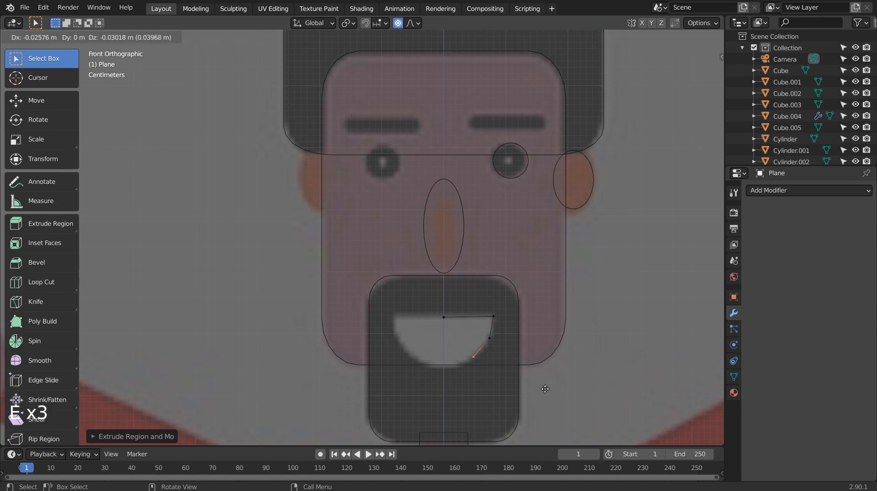
pyautogui.click(545, 389)
pyautogui.press('e')
pyautogui.click(526, 401)
pyautogui.press('e')
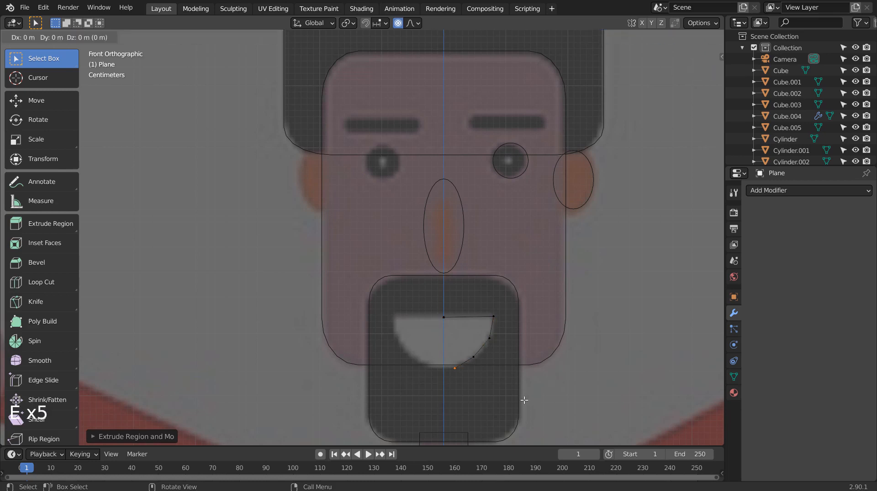
pyautogui.press('x')
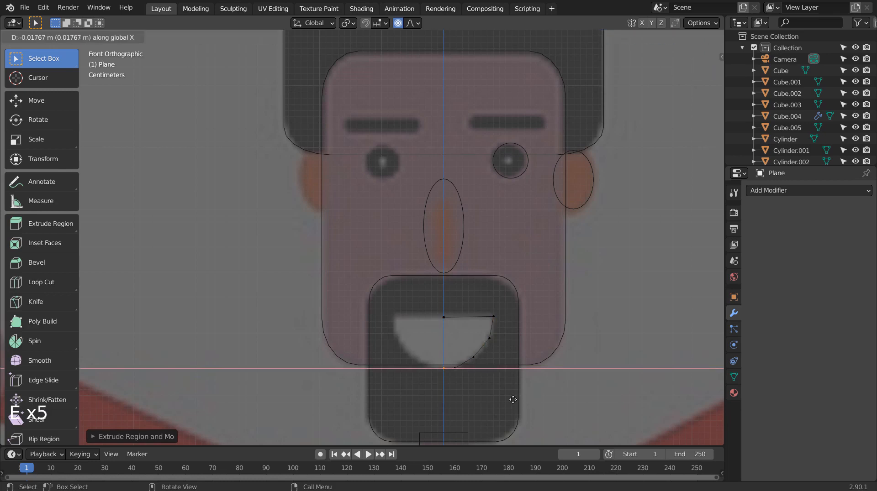
pyautogui.click(513, 400)
pyautogui.press('n')
pyautogui.click(694, 104)
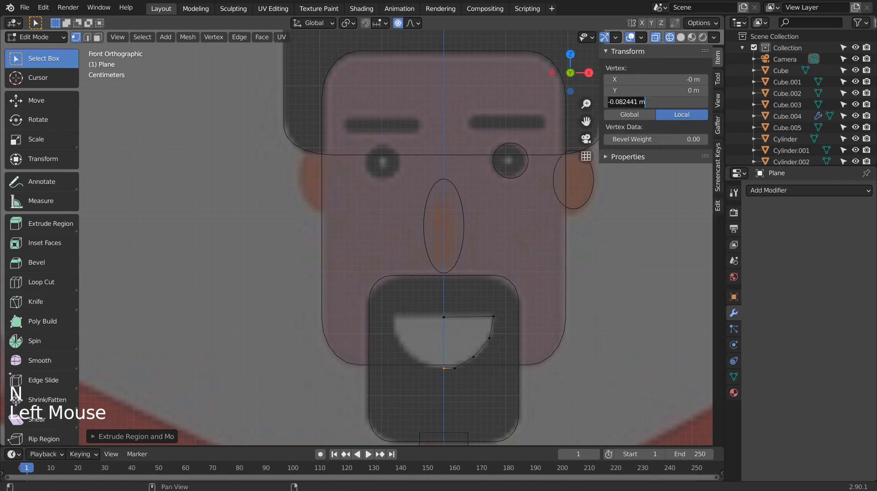
pyautogui.write('0')
pyautogui.press('Return')
pyautogui.hotkey('ctrl', 'z')
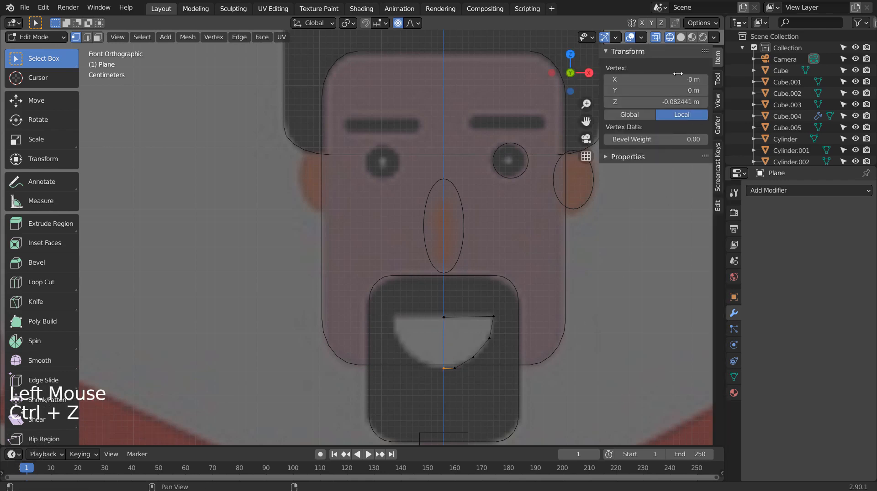
# - Add a Subdivision Surface modifier with viewport level 3 to the half mouth outline
pyautogui.press('Tab')
pyautogui.hotkey('ctrl', '3')
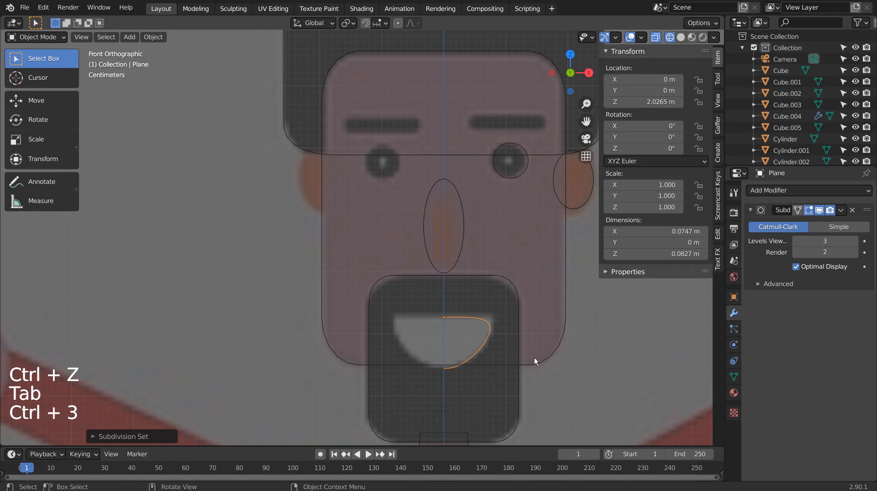
pyautogui.press('Tab')
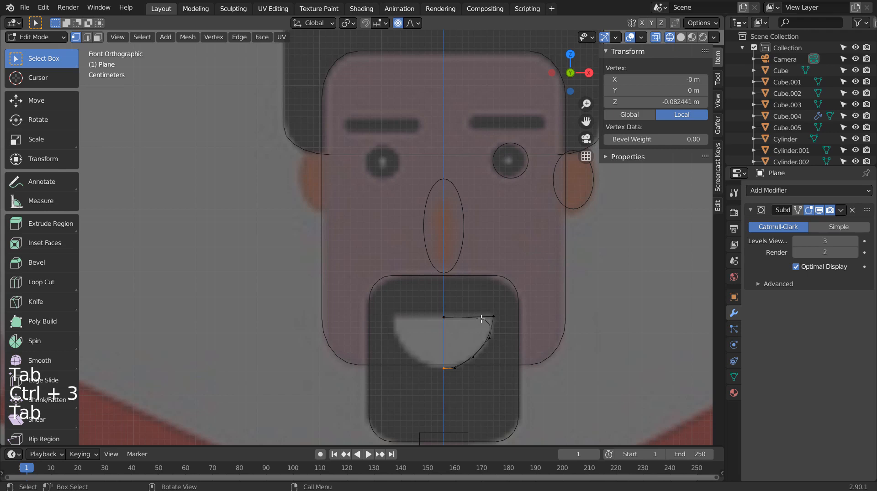
pyautogui.hotkey('ctrl', 'r')
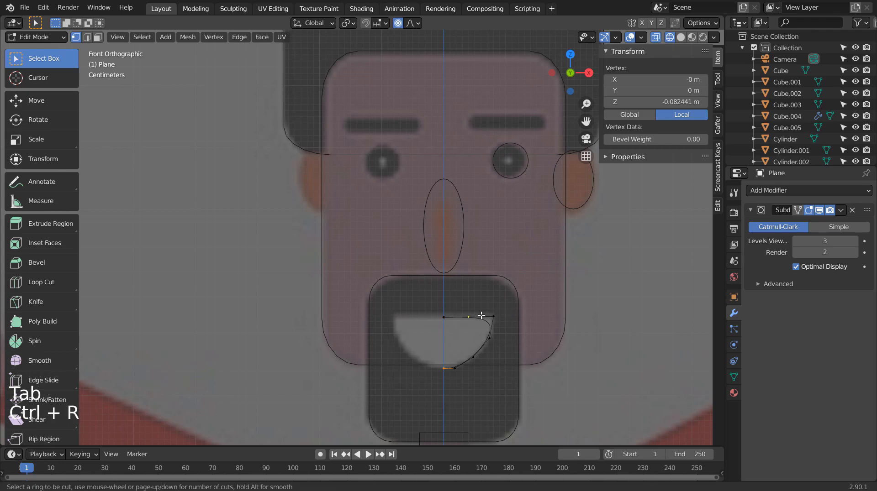
pyautogui.click(480, 315)
pyautogui.rightClick(484, 316)
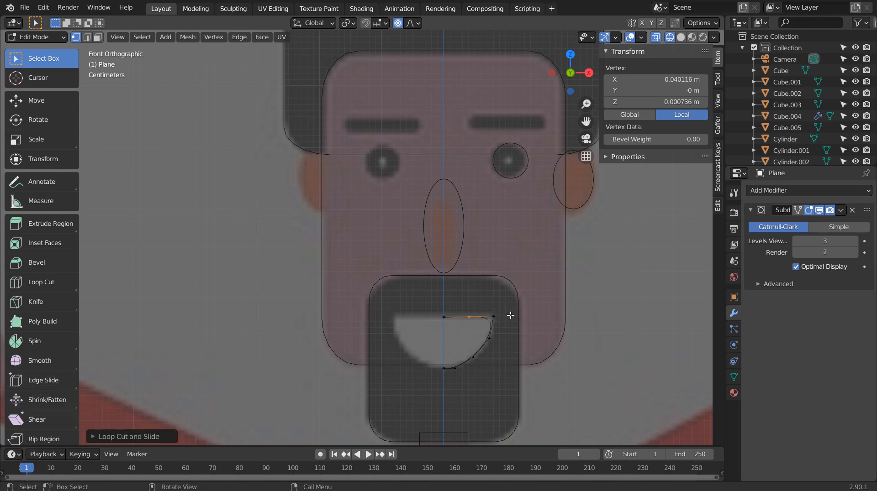
pyautogui.hotkey('ctrl', 'z')
# - Subdivide the straight upper edge of the mouth outline between its center vertex and the corner vertex
pyautogui.click(493, 316)
pyautogui.keyDown('shift'); pyautogui.click(443, 317); pyautogui.keyUp('shift')
pyautogui.rightClick(527, 315)
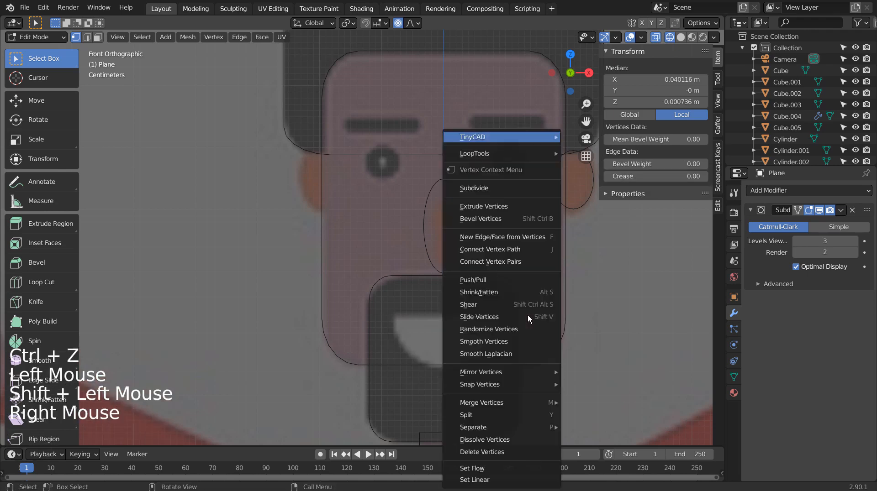
pyautogui.rightClick(523, 315)
pyautogui.click(520, 365)
pyautogui.rightClick(553, 328)
pyautogui.click(553, 327)
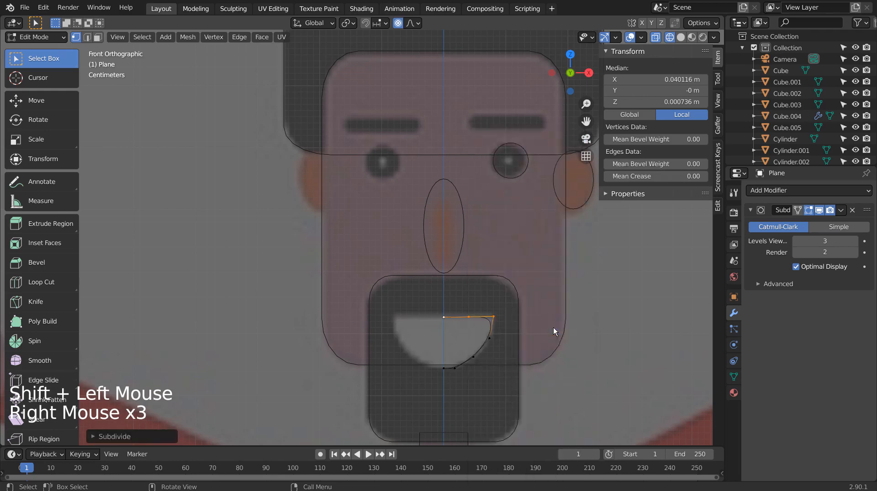
# - Slide the upper edge's middle vertex toward the mouth corner to sharpen the subdivided curve there
pyautogui.click(475, 321)
pyautogui.press('g')
pyautogui.press('g')
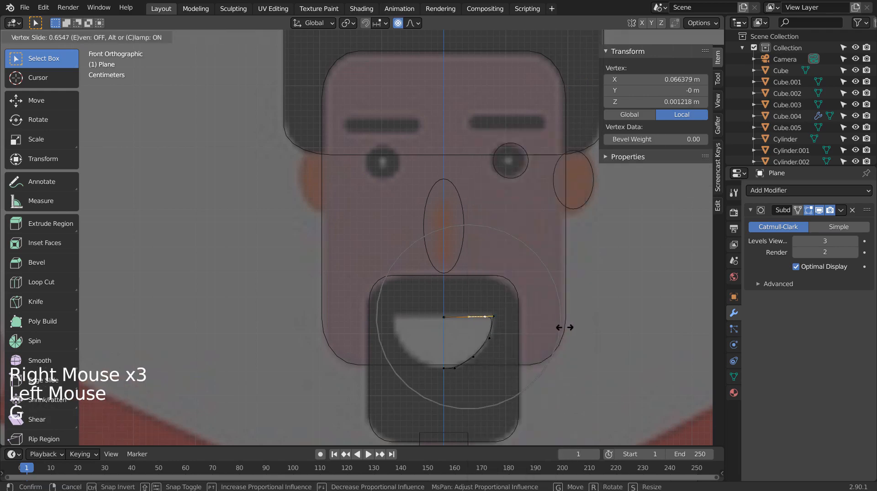
pyautogui.press('Tab')
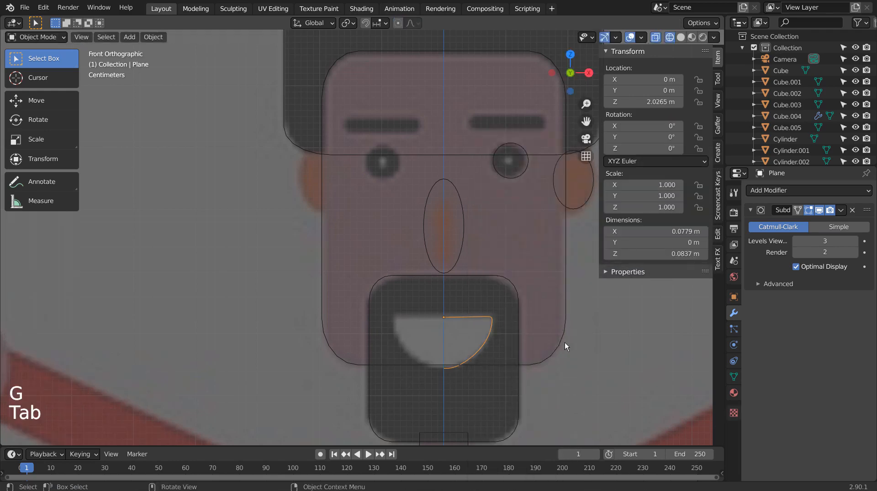
# - Add a Mirror modifier on the X axis to complete the mouth outline
pyautogui.click(826, 189)
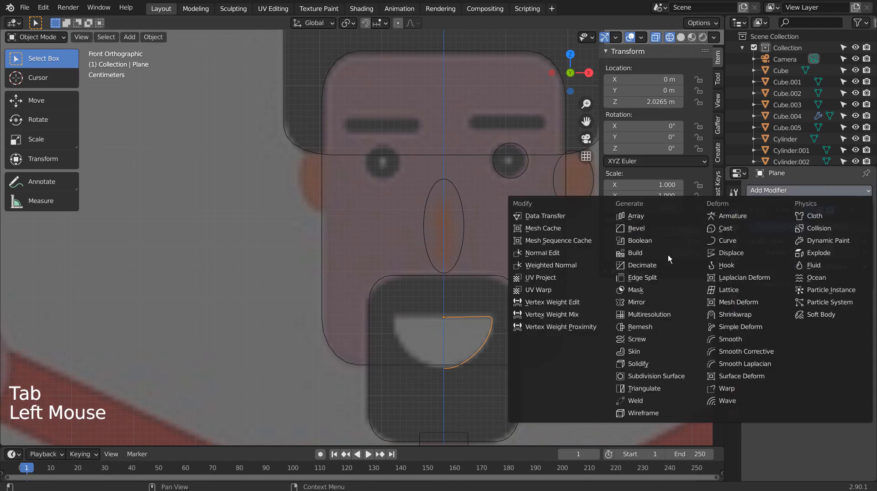
pyautogui.click(659, 302)
pyautogui.click(596, 358)
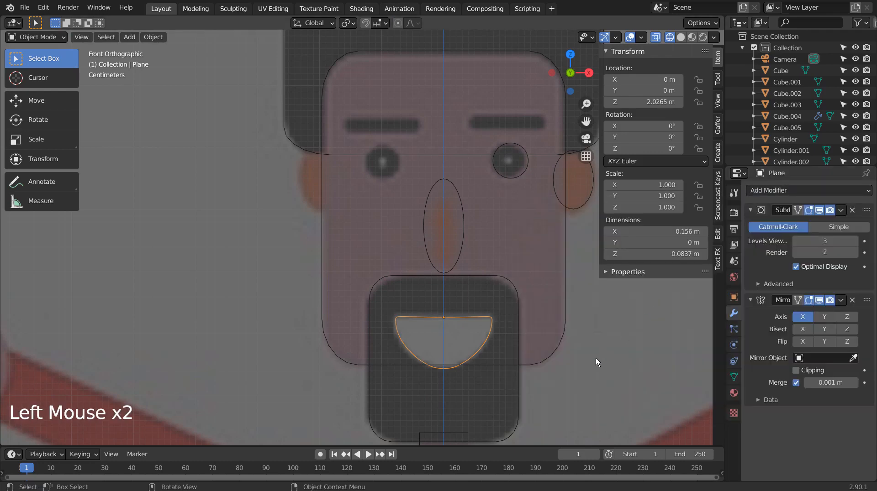
# - Move the mouth outline forward along Y to about -0.271 m, in front of the beard
pyautogui.moveTo(595, 358); pyautogui.dragTo(486, 362, button='middle')
pyautogui.click(481, 367)
pyautogui.scroll(-3, 482, 366)
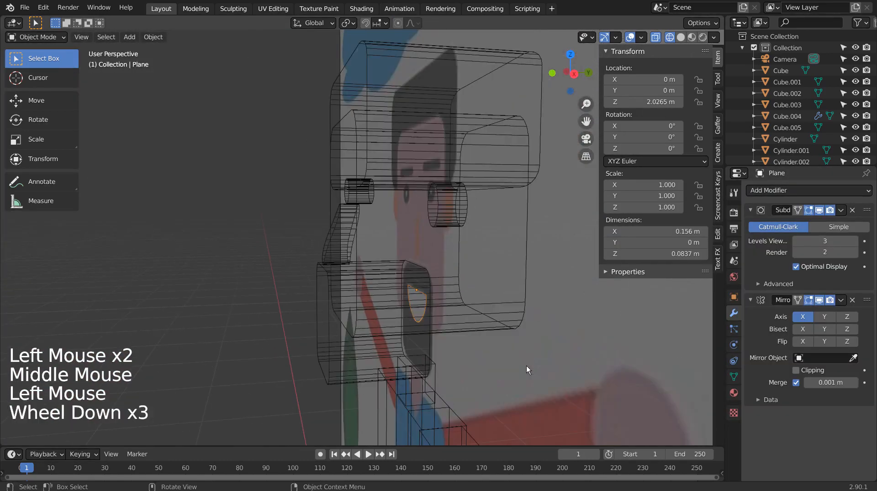
pyautogui.press('g')
pyautogui.click(442, 363)
# - Apply the mouth outline's Subdivision Surface and Mirror modifiers and return to front view
pyautogui.hotkey('ctrl', 'a')
pyautogui.hotkey('ctrl', 'a')
pyautogui.hotkey('ctrl', 'a')
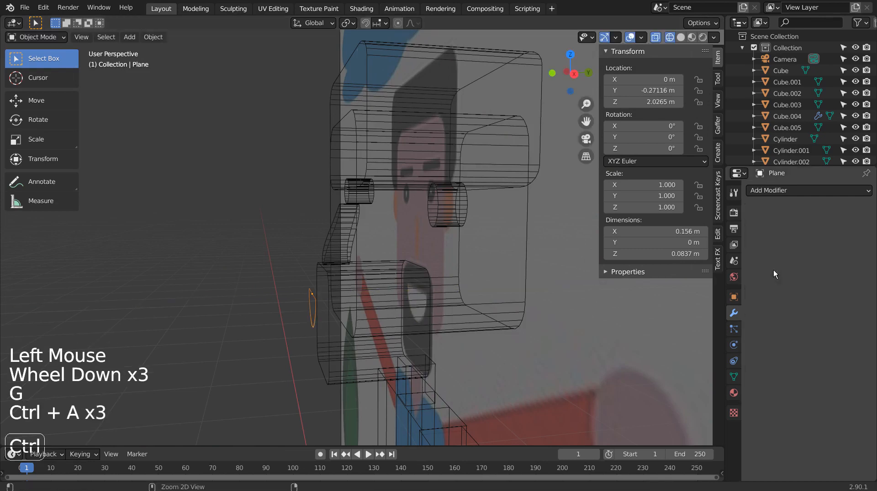
pyautogui.press('KP_1')
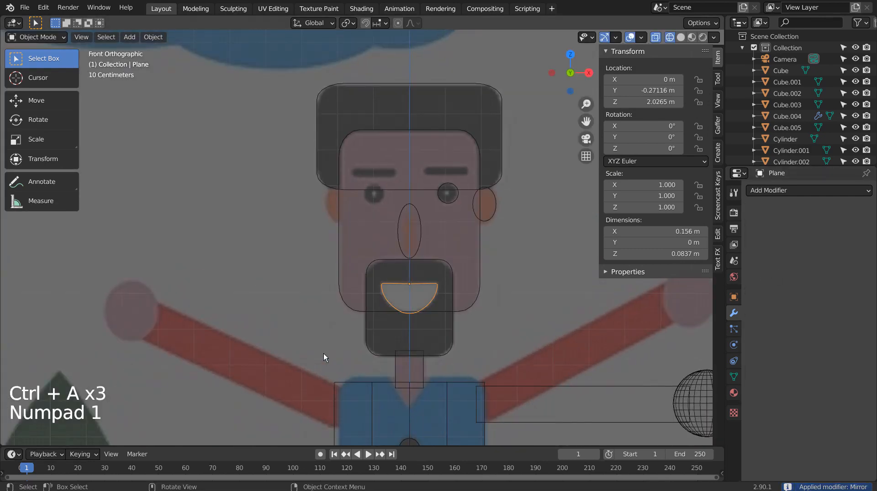
# - Knife Project the mouth outline from the front view onto the beard block's mesh
pyautogui.keyDown('shift'); pyautogui.click(446, 327); pyautogui.keyUp('shift')
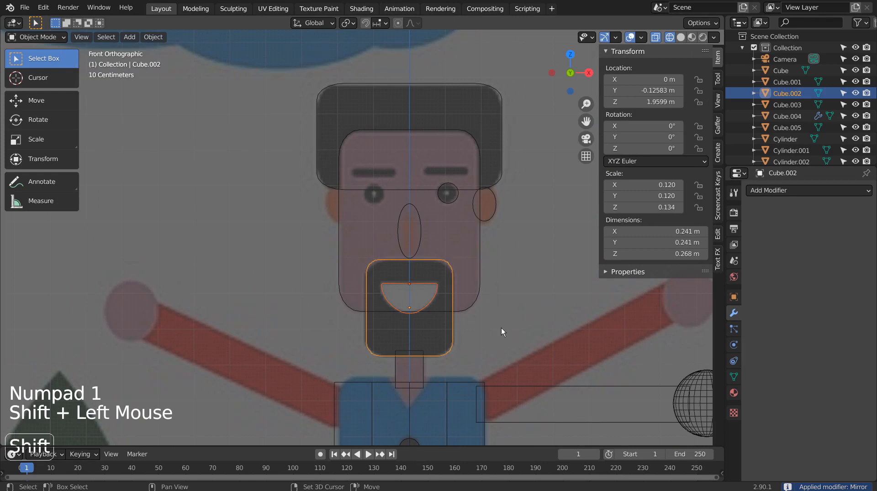
pyautogui.press('Tab')
pyautogui.press('3')
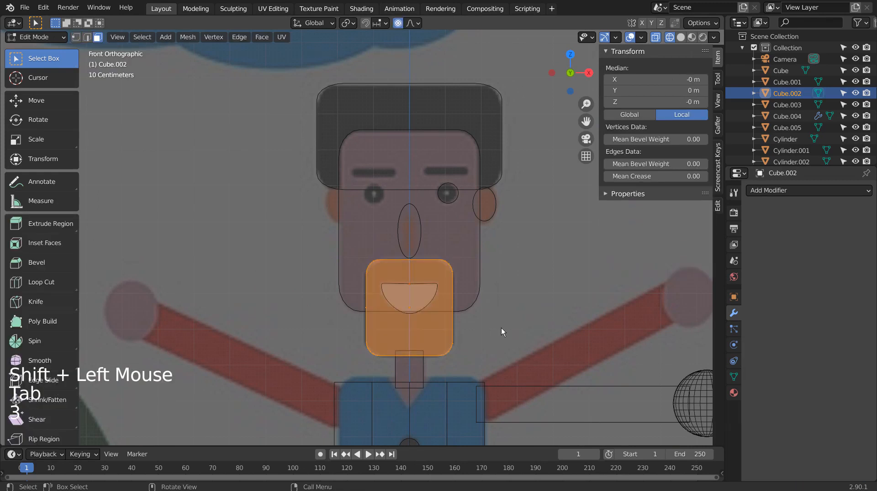
pyautogui.hotkey('alt', 'a')
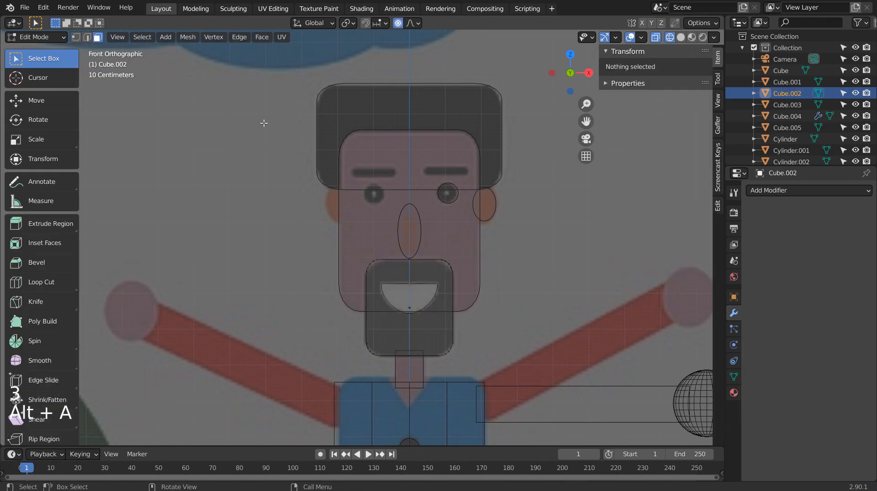
pyautogui.click(189, 38)
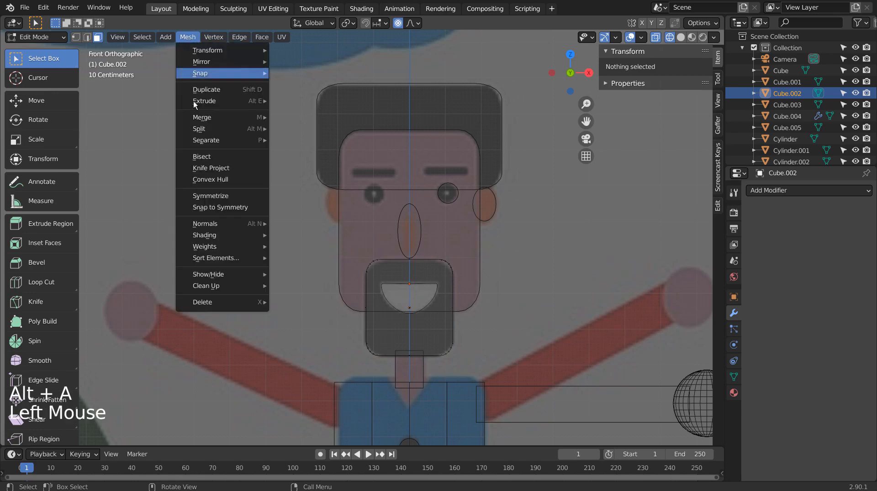
pyautogui.click(198, 168)
# - Extrude the projected mouth face inward into the beard and grow the selection to include the recess walls
pyautogui.moveTo(499, 323); pyautogui.dragTo(411, 339, button='middle')
pyautogui.press('e')
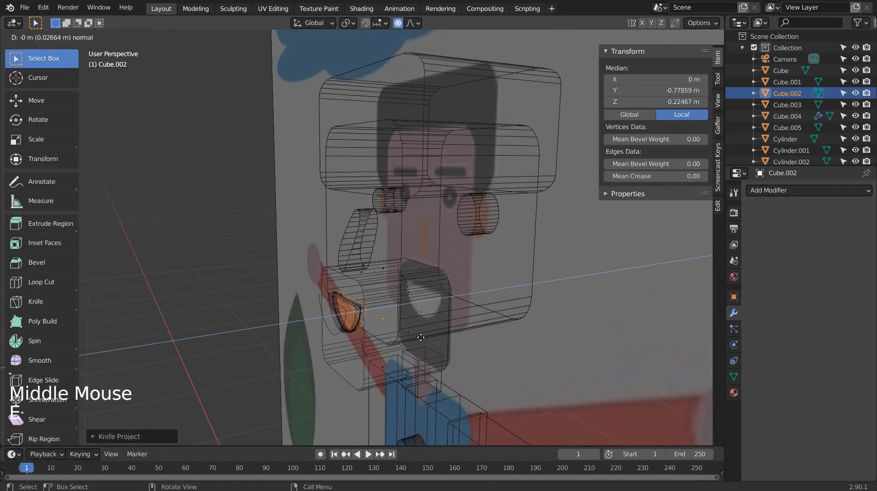
pyautogui.click(423, 338)
pyautogui.press('ctrl+KP_Add')
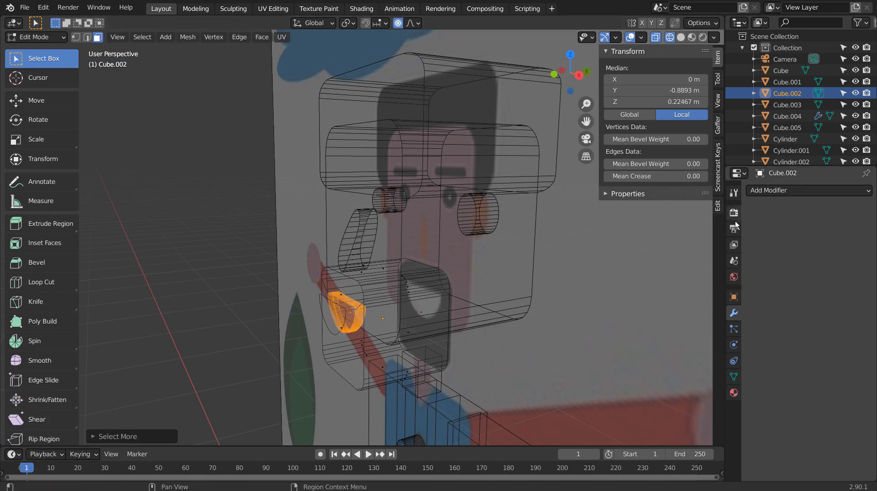
# - Create a base material on the beard block, then add a second slot with its own new material
pyautogui.click(733, 392)
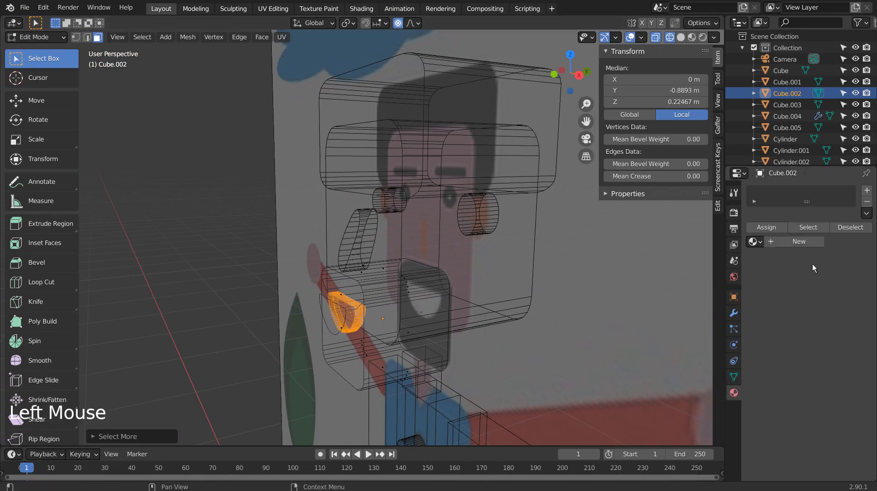
pyautogui.click(808, 241)
pyautogui.click(865, 191)
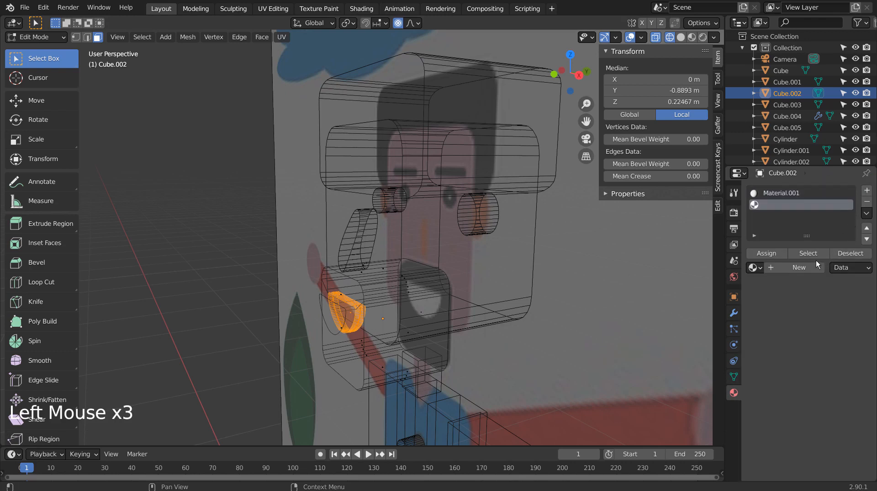
pyautogui.click(804, 268)
# - Set the second material's base color to light pink and assign it to the selected mouth recess faces
pyautogui.click(829, 364)
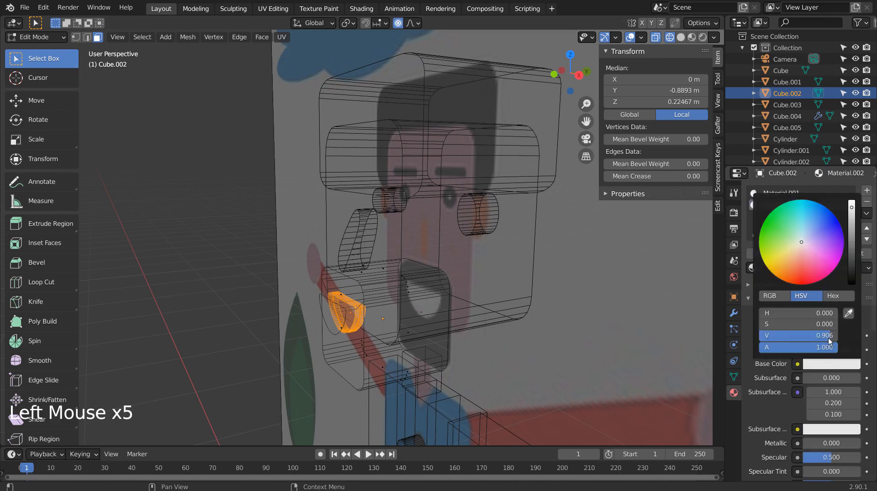
pyautogui.click(809, 249)
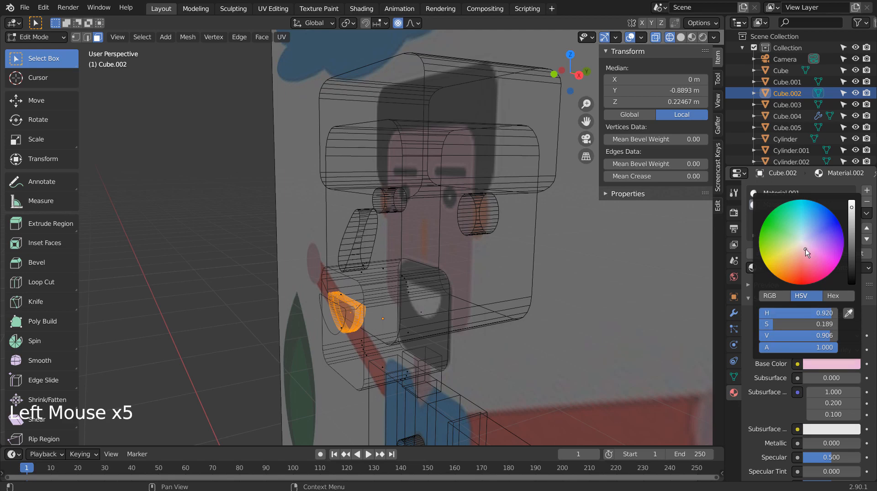
pyautogui.moveTo(806, 252); pyautogui.dragTo(805, 254)
pyautogui.click(772, 254)
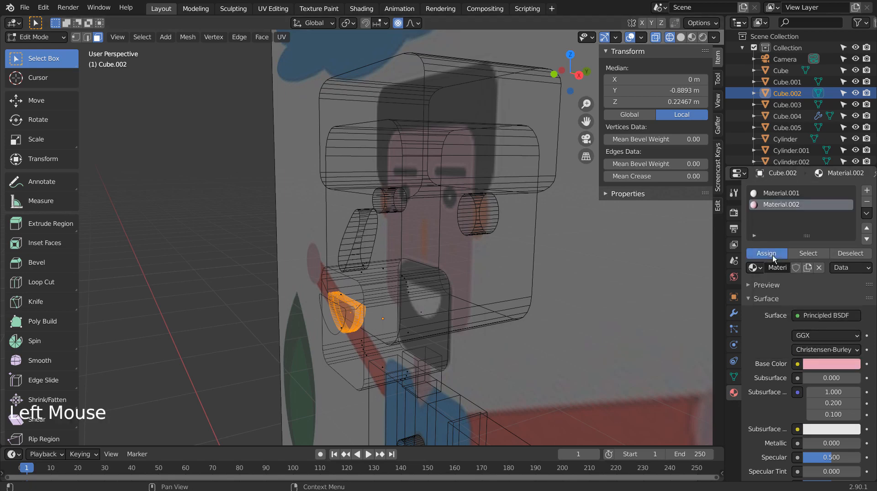
# - Return the beard to Object Mode with Material Preview shading and delete the separate mouth outline plane
pyautogui.moveTo(488, 318)
pyautogui.mouseDown(button='middle')
pyautogui.moveTo(598, 287)
pyautogui.moveTo(535, 260)
pyautogui.moveTo(539, 253)
pyautogui.mouseUp(button='middle')
pyautogui.hotkey('shift', 'z')
pyautogui.press('Tab')
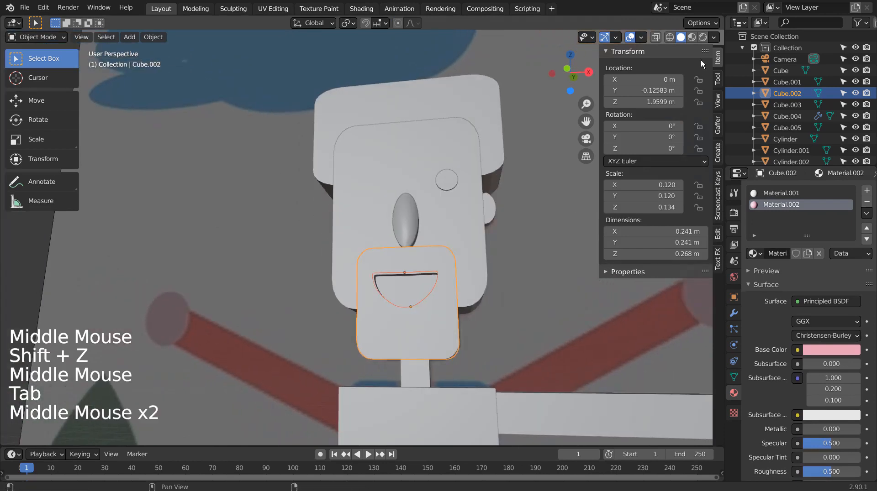
pyautogui.click(691, 37)
pyautogui.moveTo(573, 193)
pyautogui.mouseDown(button='middle')
pyautogui.moveTo(525, 284)
pyautogui.moveTo(348, 299)
pyautogui.mouseUp(button='middle')
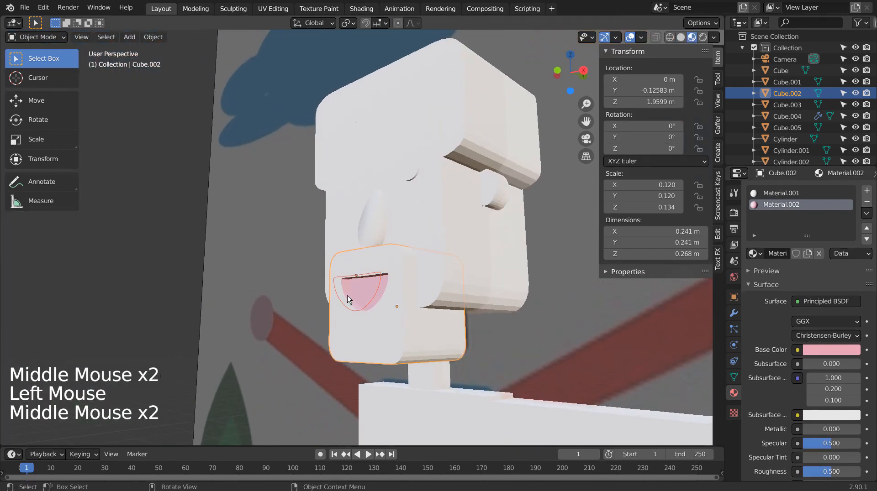
pyautogui.click(346, 313)
pyautogui.press('x')
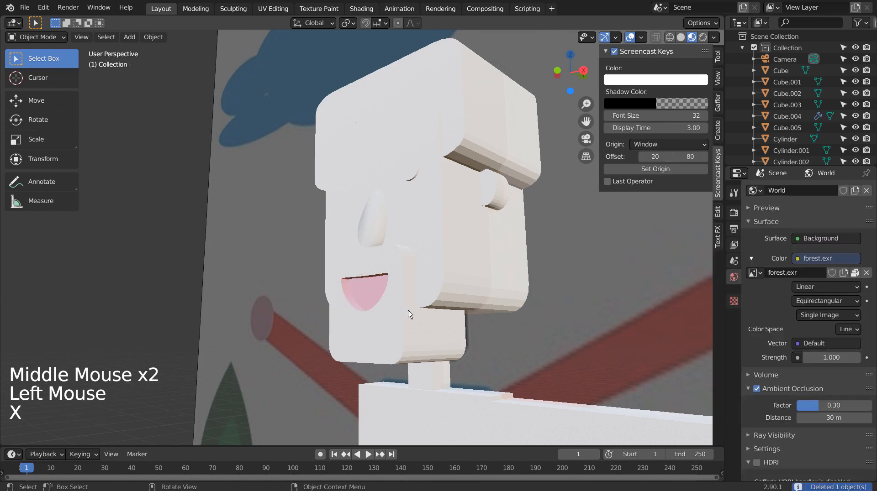
# - Rotate the arm and hand sphere together upward by about 22° in the front wireframe view
pyautogui.click(678, 38)
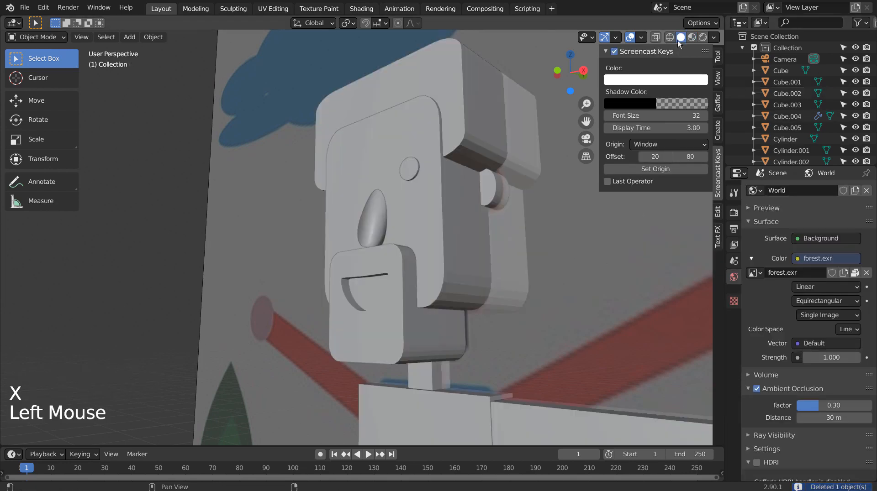
pyautogui.press('KP_1')
pyautogui.scroll(-5, 587, 212)
pyautogui.hotkey('shift', 'z')
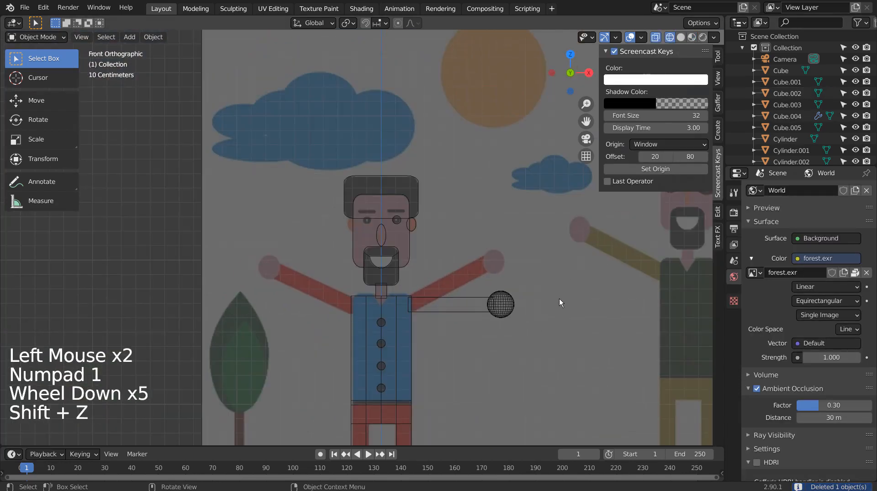
pyautogui.keyDown('shift'); pyautogui.moveTo(559, 299); pyautogui.dragTo(500, 296, button='middle'); pyautogui.keyUp('shift')
pyautogui.scroll(2, 489, 294)
pyautogui.scroll(-3, 525, 294)
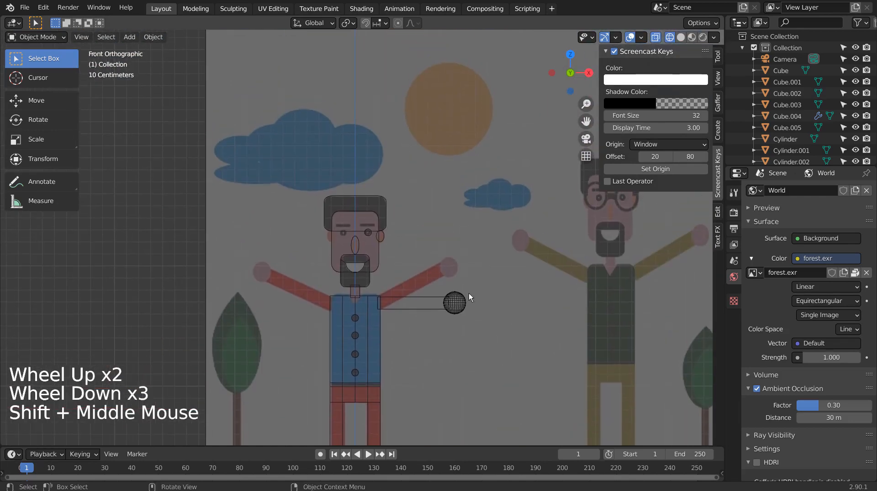
pyautogui.click(431, 301)
pyautogui.keyDown('shift'); pyautogui.click(457, 302); pyautogui.keyUp('shift')
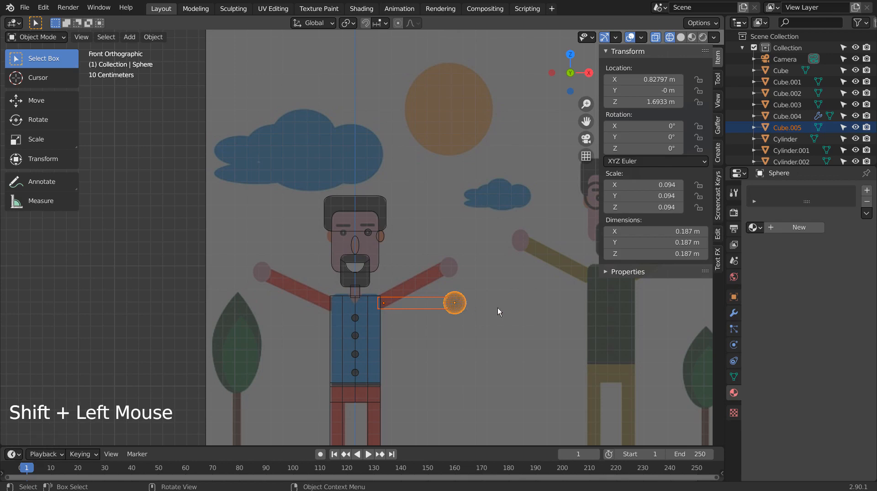
pyautogui.press('r')
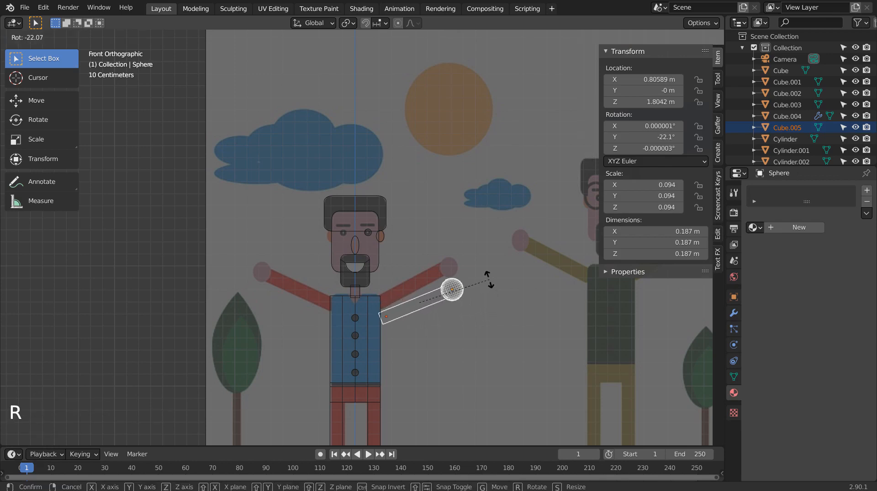
pyautogui.click(488, 280)
# - Fit the arm and hand over the raised arm in the reference, with a Y rotation of about -28.7°
pyautogui.press('g')
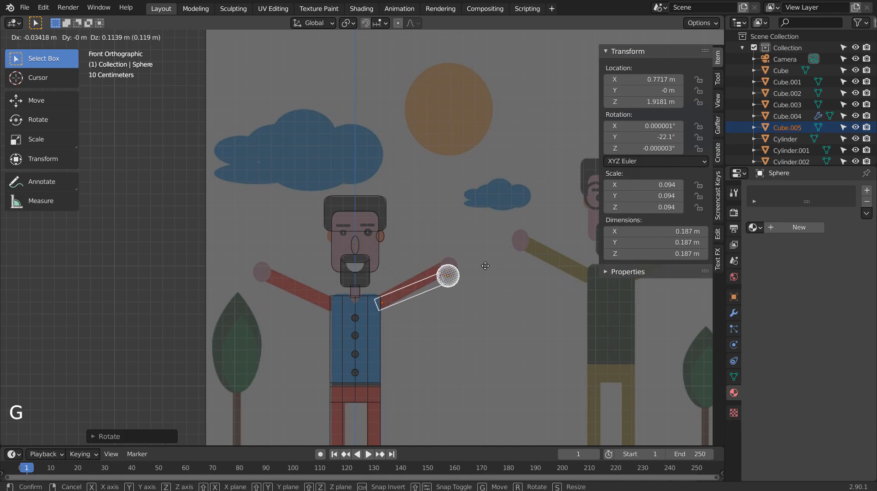
pyautogui.press('r')
pyautogui.click(513, 292)
pyautogui.press('g')
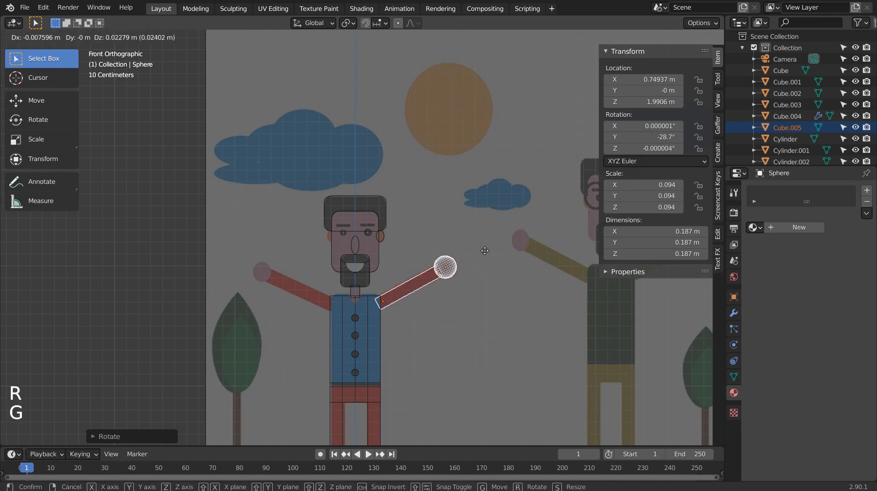
pyautogui.click(484, 251)
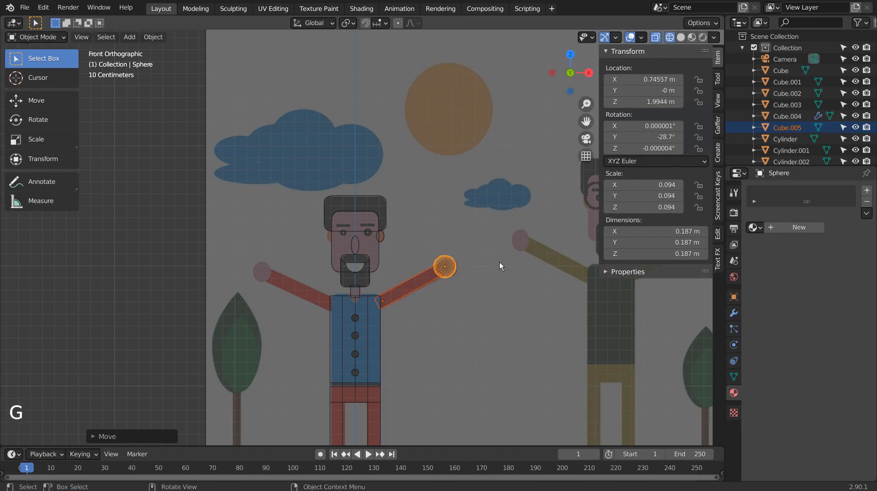
# - Give the arm a new material with a red base color
pyautogui.click(434, 284)
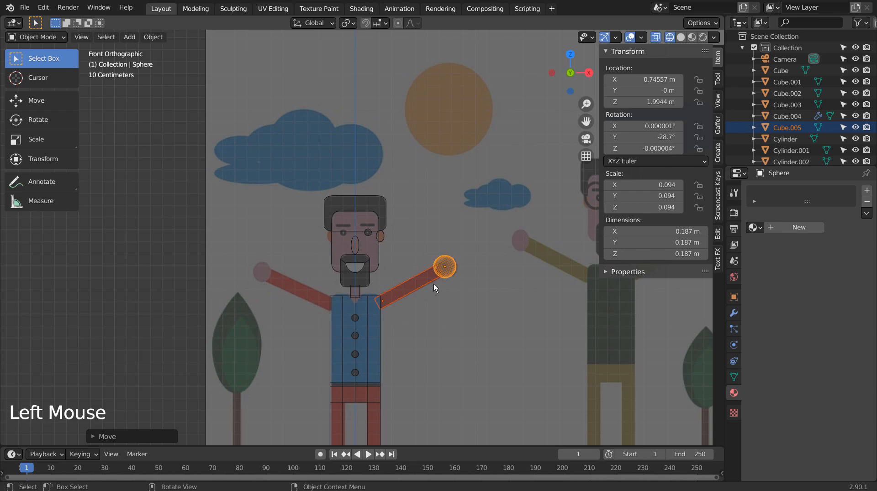
pyautogui.click(803, 226)
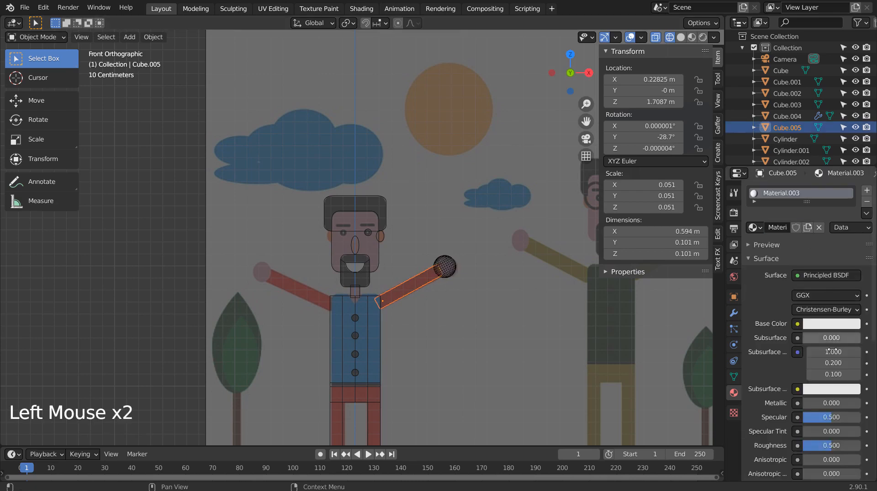
pyautogui.click(831, 324)
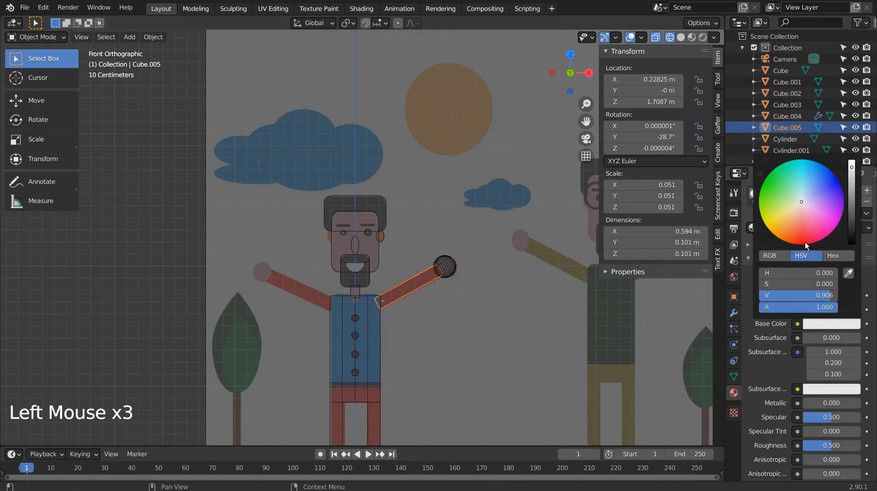
pyautogui.click(815, 224)
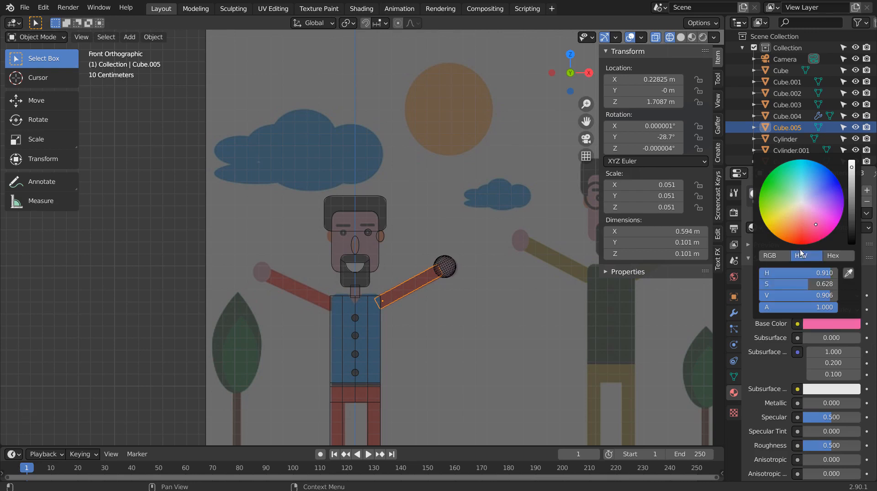
pyautogui.click(803, 242)
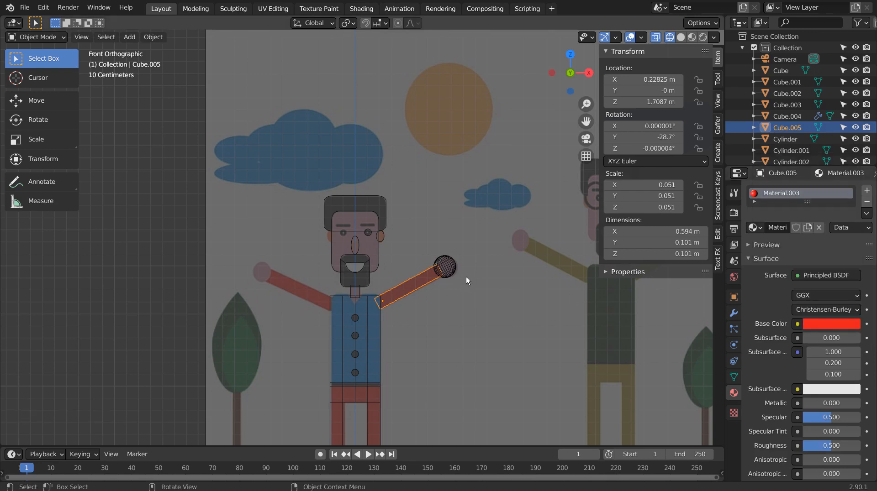
# - Give the hand sphere a new material with a light orange skin-tone base color
pyautogui.click(450, 270)
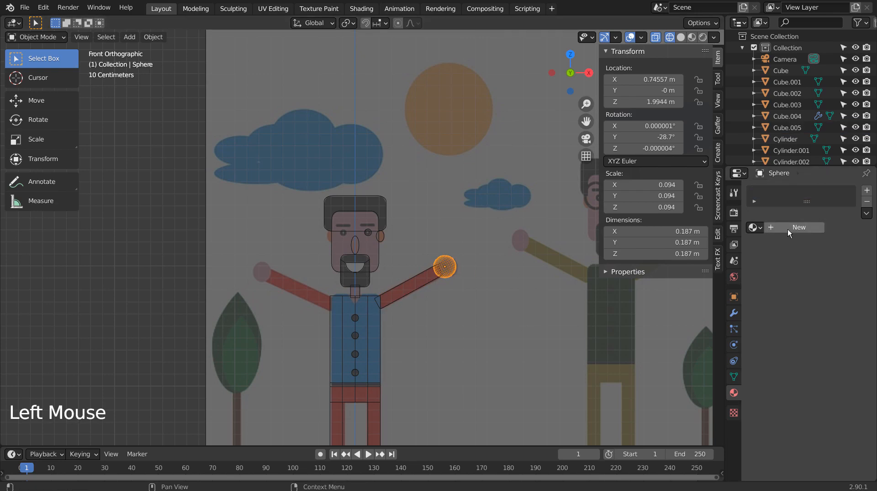
pyautogui.click(827, 328)
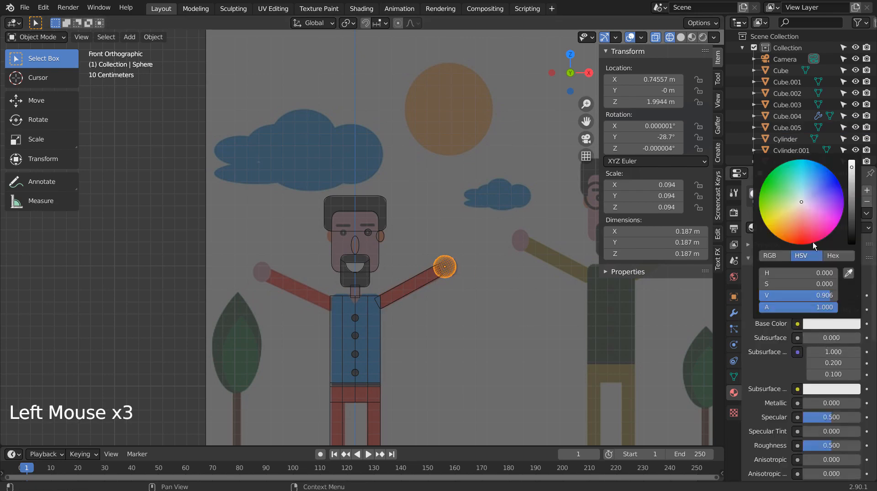
pyautogui.click(794, 218)
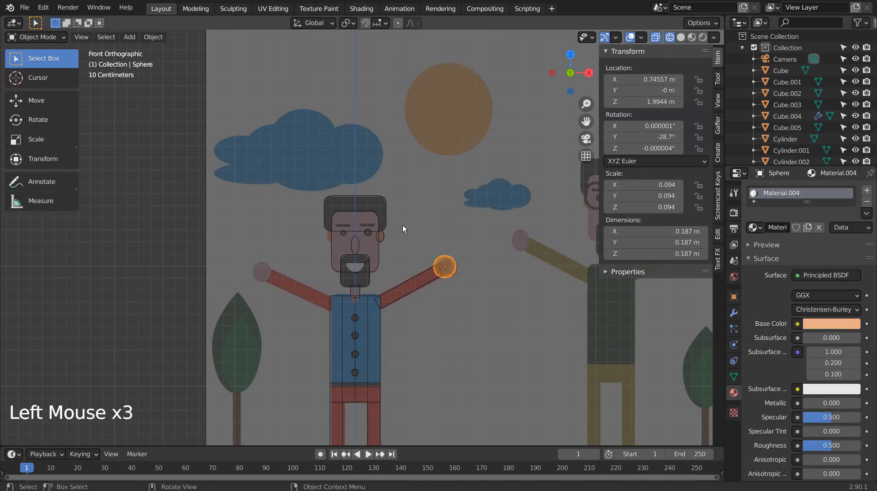
# - Copy the hand's skin-tone material to the head block and display the scene in Material Preview shading
pyautogui.click(378, 258)
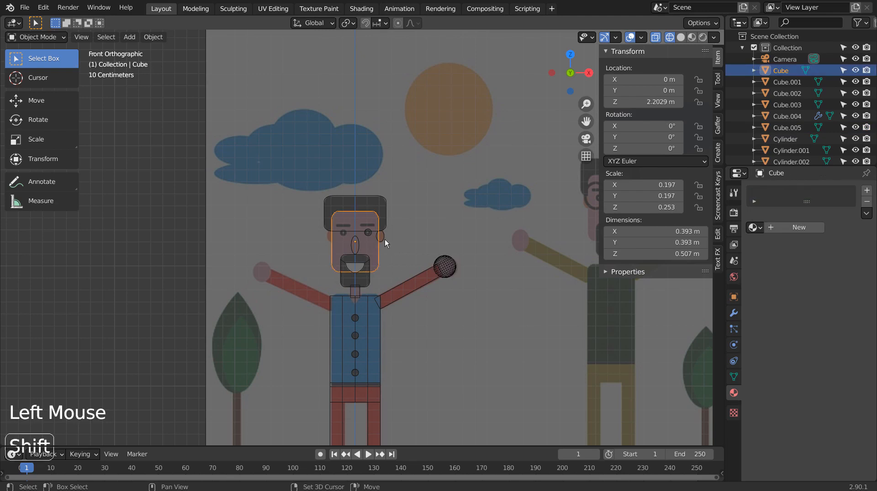
pyautogui.keyDown('shift'); pyautogui.click(456, 267); pyautogui.keyUp('shift')
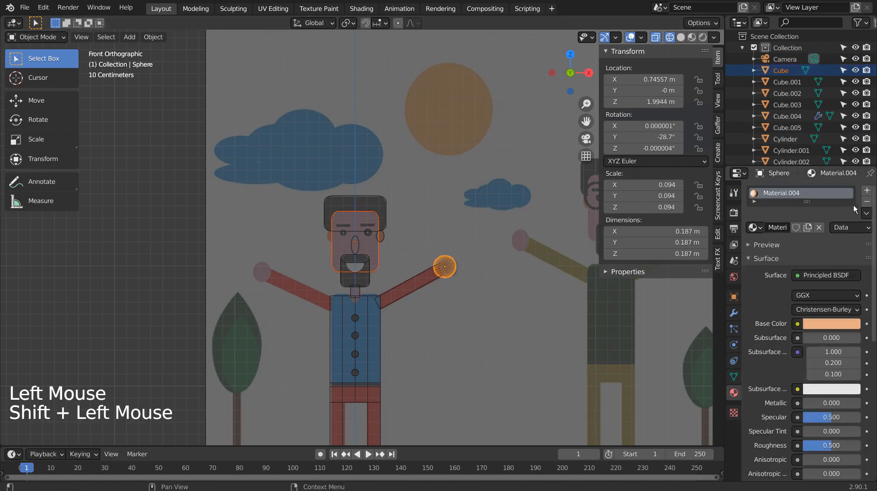
pyautogui.click(866, 213)
pyautogui.click(843, 238)
pyautogui.click(534, 329)
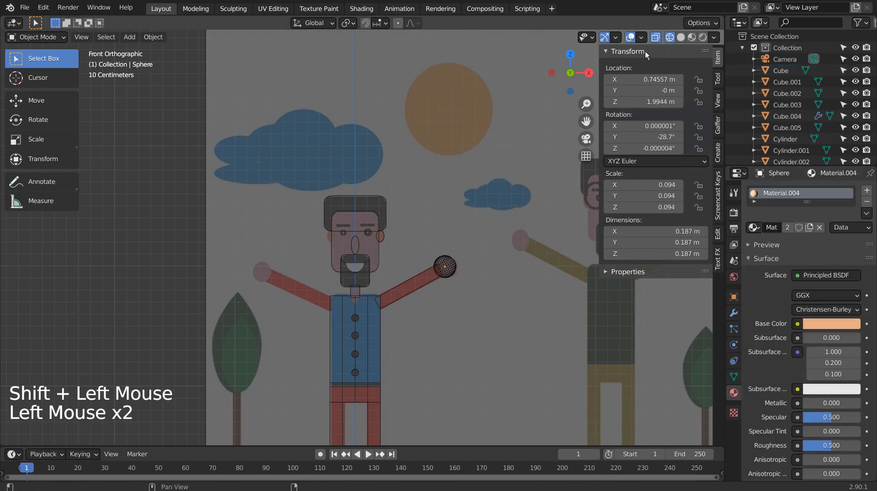
pyautogui.click(691, 37)
pyautogui.click(495, 281)
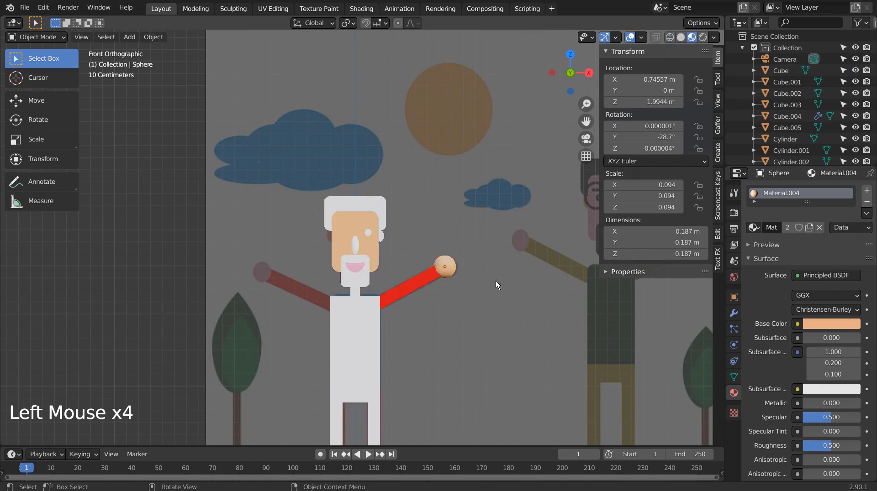
# - Darken the base color of the beard block's first material to dark gray
pyautogui.moveTo(495, 281); pyautogui.dragTo(492, 316, button='middle')
pyautogui.scroll(1, 489, 318)
pyautogui.scroll(2, 487, 319)
pyautogui.click(370, 303)
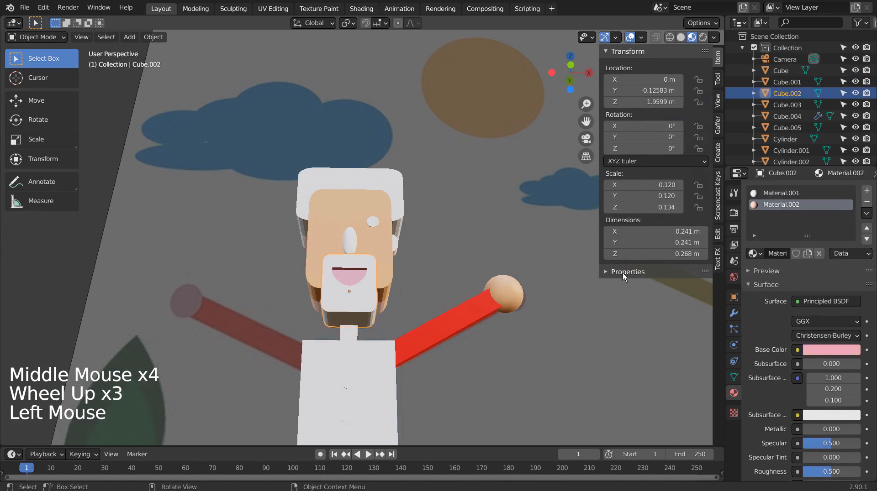
pyautogui.click(817, 194)
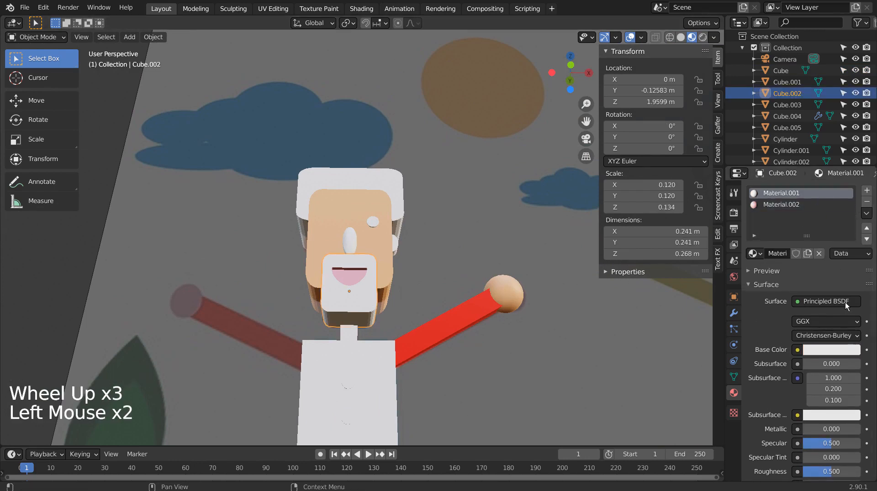
pyautogui.click(840, 350)
pyautogui.moveTo(851, 219); pyautogui.dragTo(852, 240)
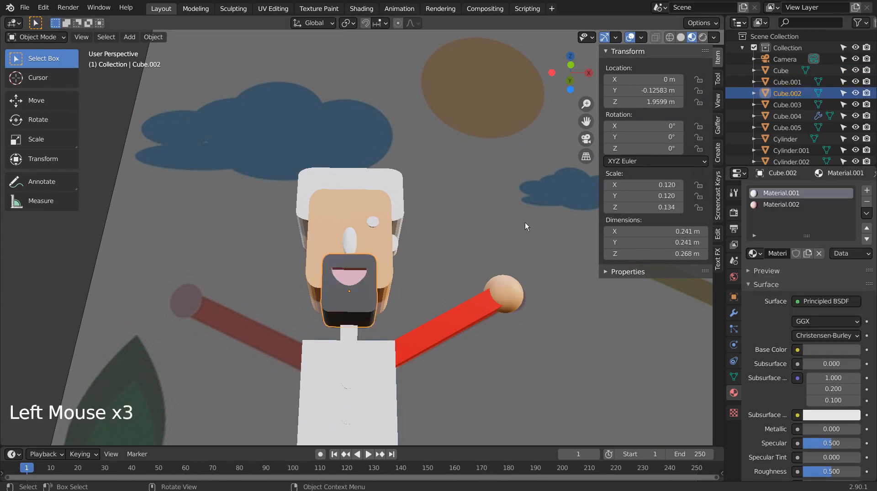
# - Assign the beard's dark gray material, Material.001, to the eye cylinder
pyautogui.click(404, 217)
pyautogui.click(375, 224)
pyautogui.click(754, 227)
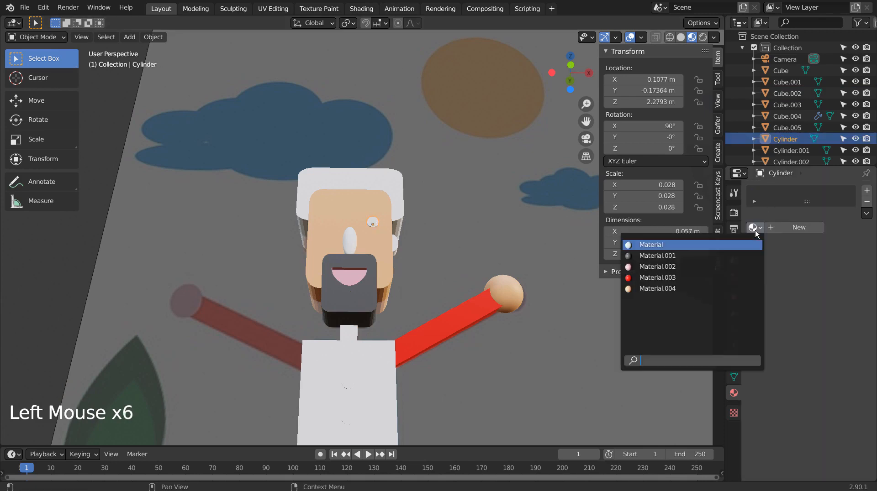
pyautogui.click(700, 256)
# - Give the nose cylinder a new material with an orange base color
pyautogui.click(351, 242)
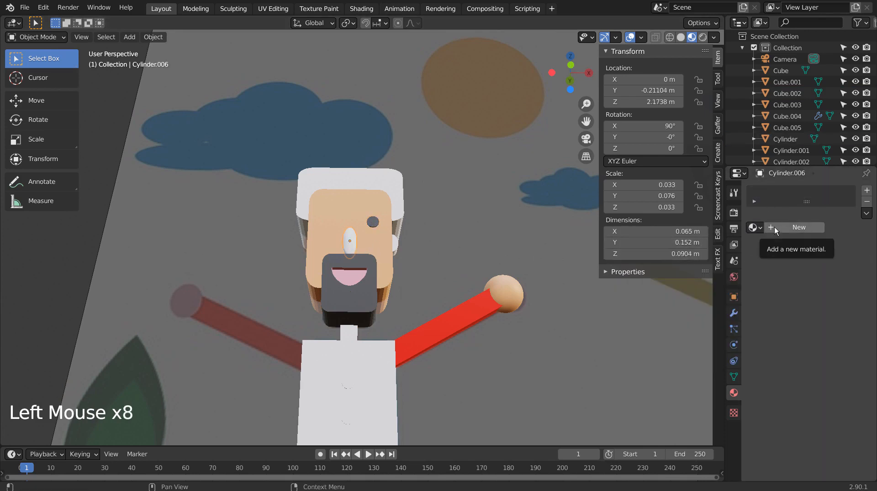
pyautogui.click(774, 227)
pyautogui.click(833, 322)
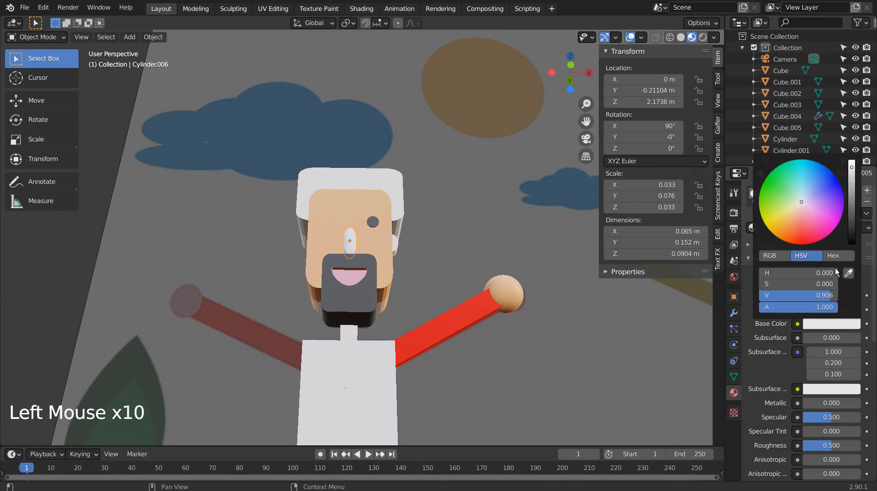
pyautogui.click(791, 224)
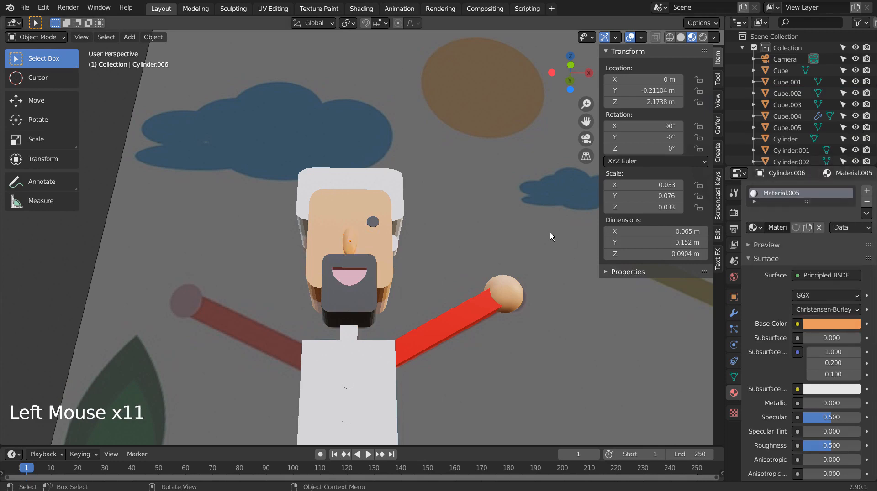
# - Mirror the eye cylinder along X with a Mirror modifier that uses the head block as its mirror object
pyautogui.click(372, 223)
pyautogui.click(374, 224)
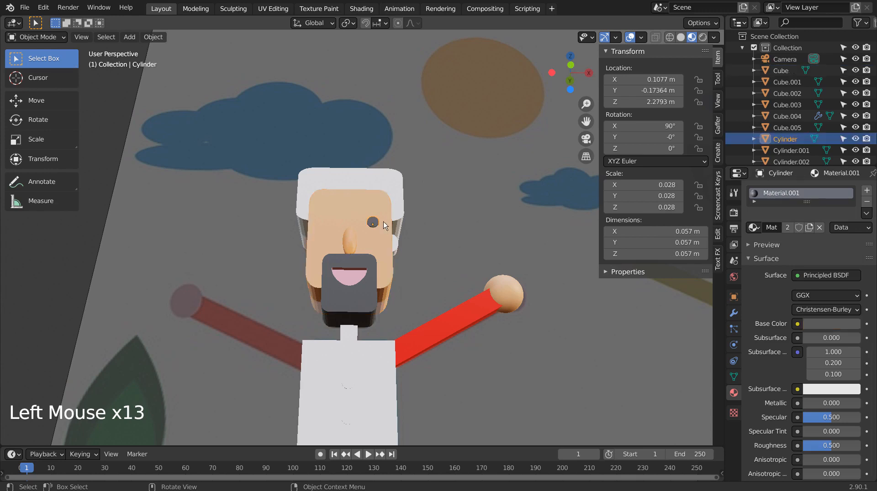
pyautogui.click(734, 313)
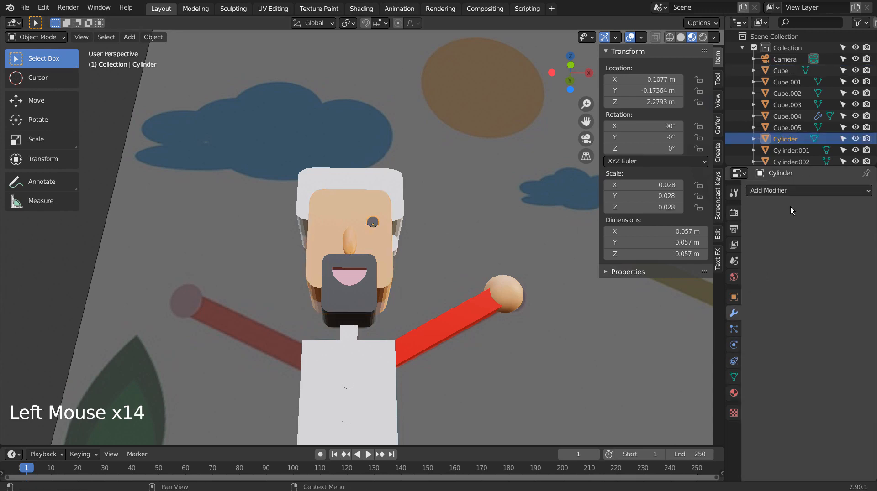
pyautogui.click(790, 192)
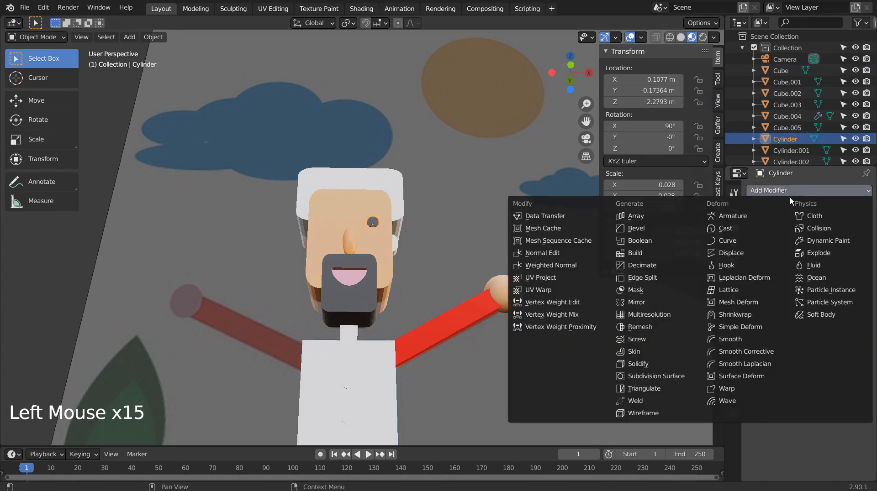
pyautogui.click(650, 303)
pyautogui.click(852, 268)
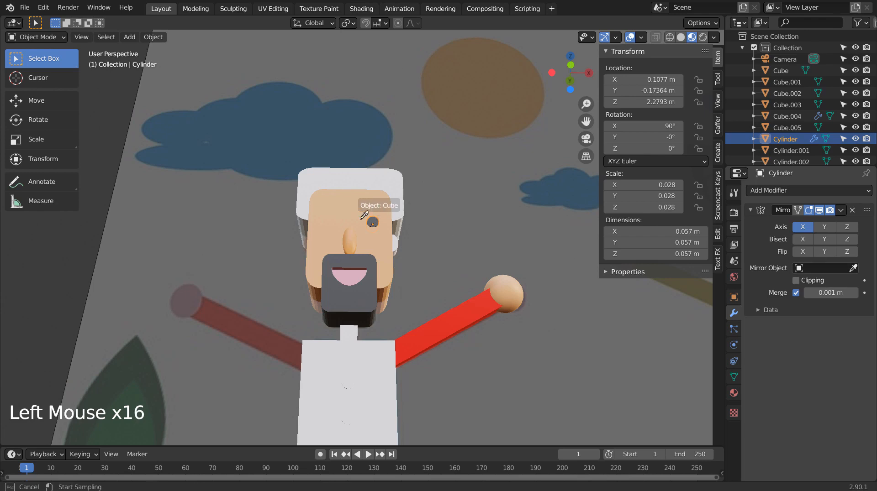
pyautogui.click(444, 264)
# - Assign the dark gray Material.001 to the hair block on top of the head
pyautogui.moveTo(444, 264); pyautogui.dragTo(356, 270, button='middle')
pyautogui.click(388, 202)
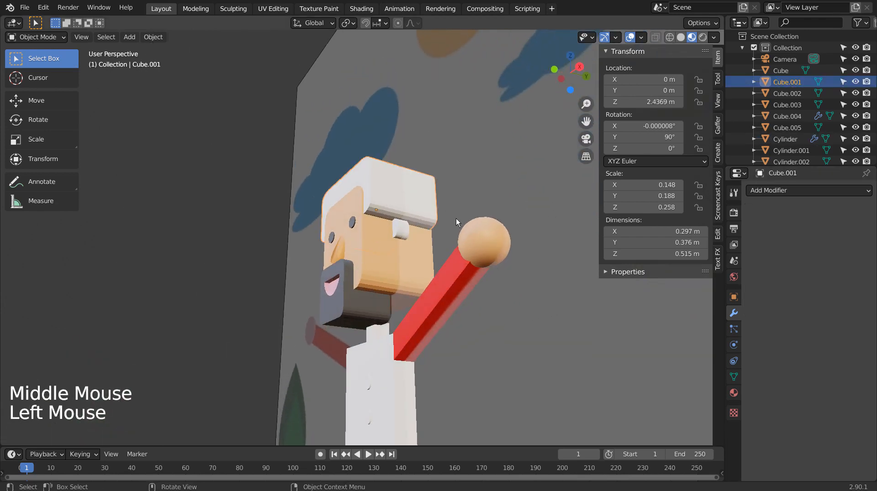
pyautogui.moveTo(456, 218); pyautogui.dragTo(590, 324, button='middle')
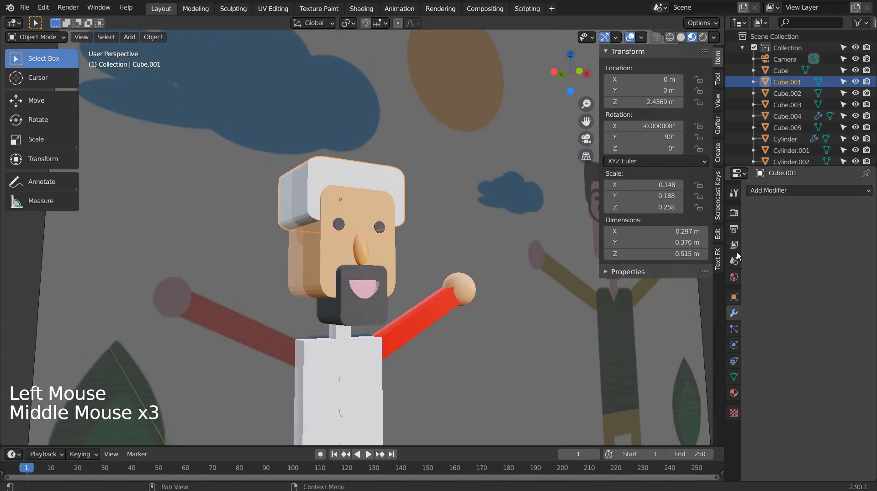
pyautogui.click(734, 393)
pyautogui.click(754, 228)
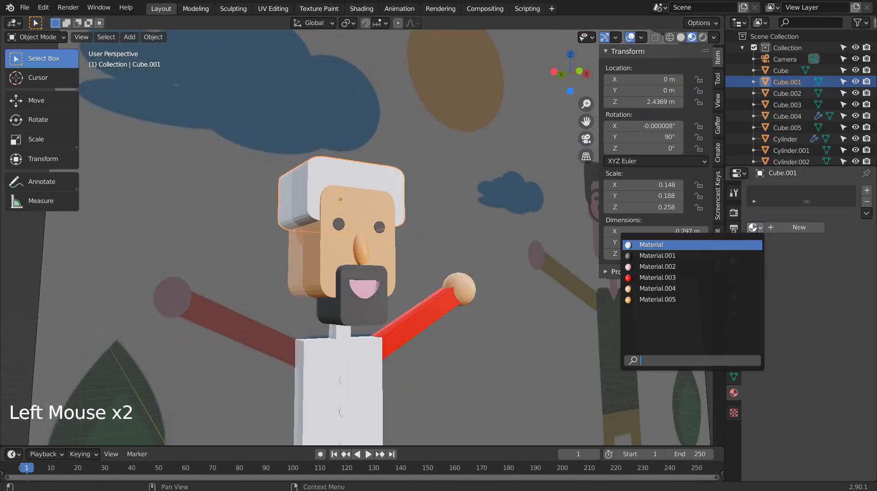
pyautogui.click(681, 256)
pyautogui.click(524, 317)
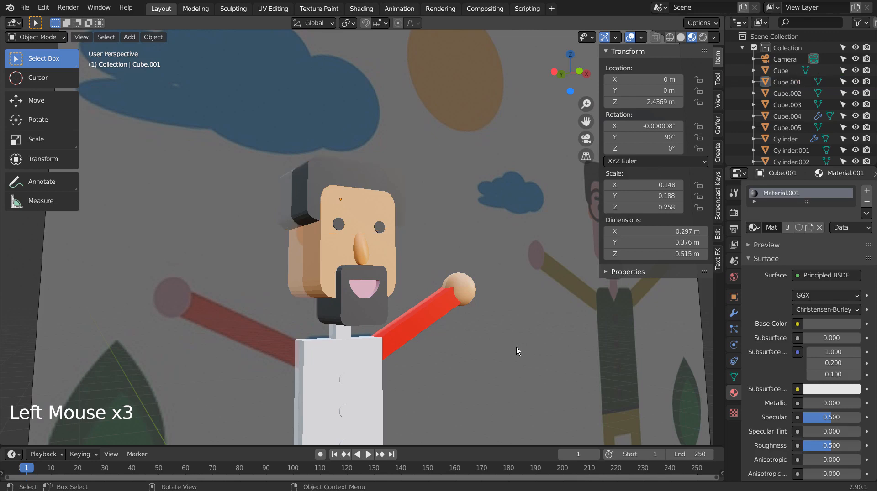
# - Assign the hand's skin-tone material, Material.004, to the neck block
pyautogui.moveTo(516, 348); pyautogui.dragTo(352, 338, button='middle')
pyautogui.click(352, 338)
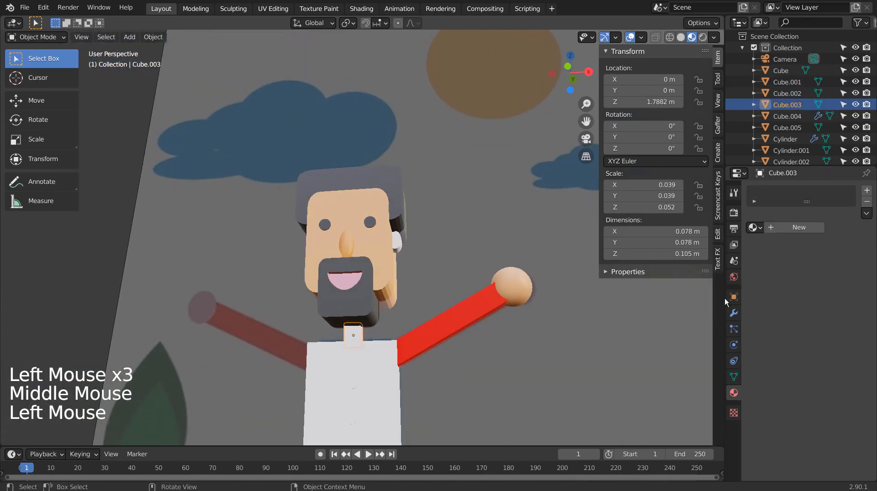
pyautogui.click(756, 228)
pyautogui.click(690, 269)
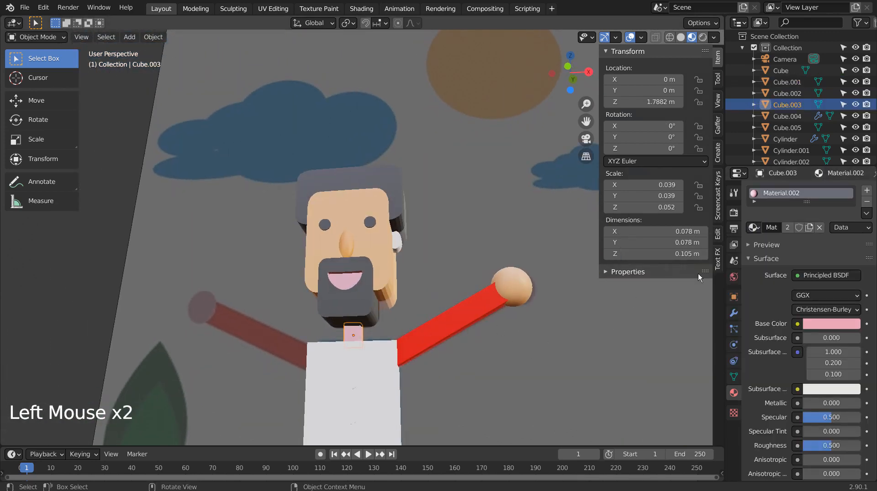
pyautogui.click(754, 227)
pyautogui.click(703, 288)
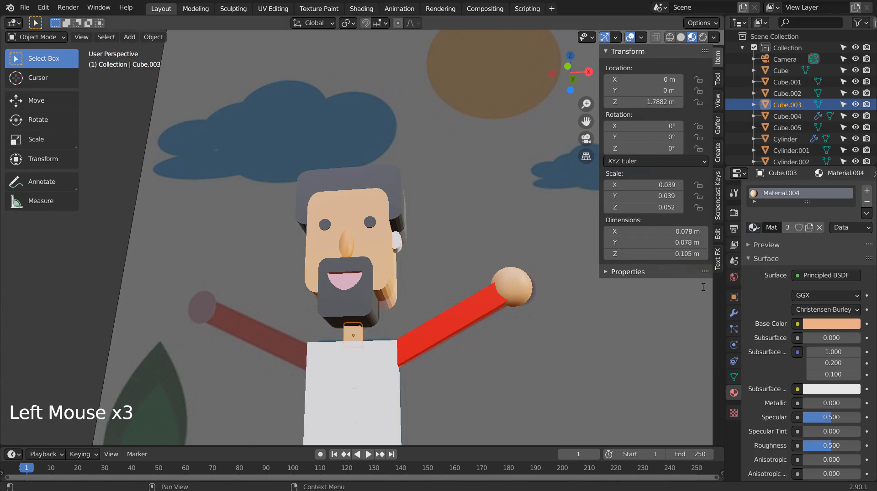
# - Switch to a front wireframe view and assign the arm's red material, Material.003, to the body block
pyautogui.scroll(-6, 510, 360)
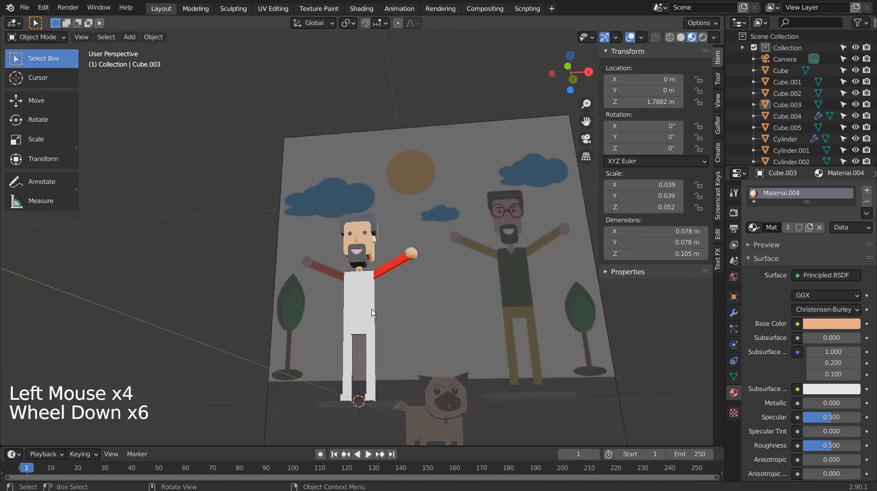
pyautogui.click(373, 313)
pyautogui.press('KP_1')
pyautogui.hotkey('shift', 'z')
pyautogui.scroll(2, 395, 321)
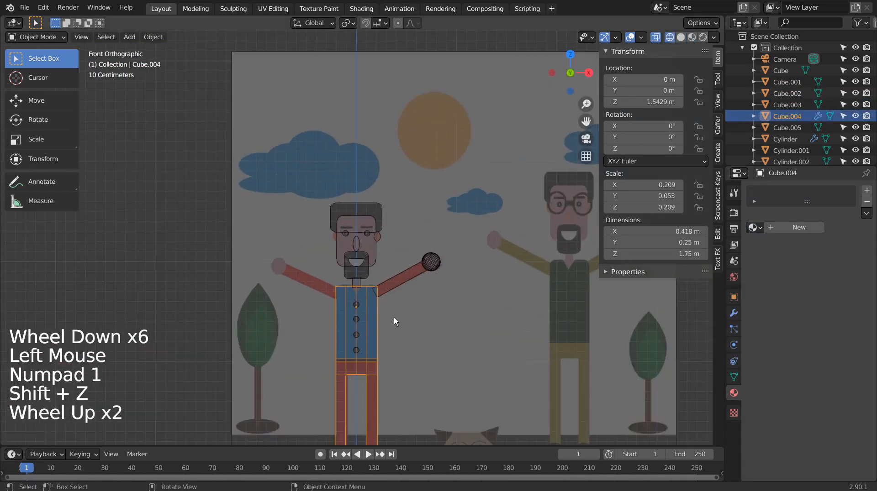
pyautogui.scroll(2, 397, 324)
pyautogui.press('Tab')
pyautogui.scroll(-2, 406, 335)
pyautogui.press('Tab')
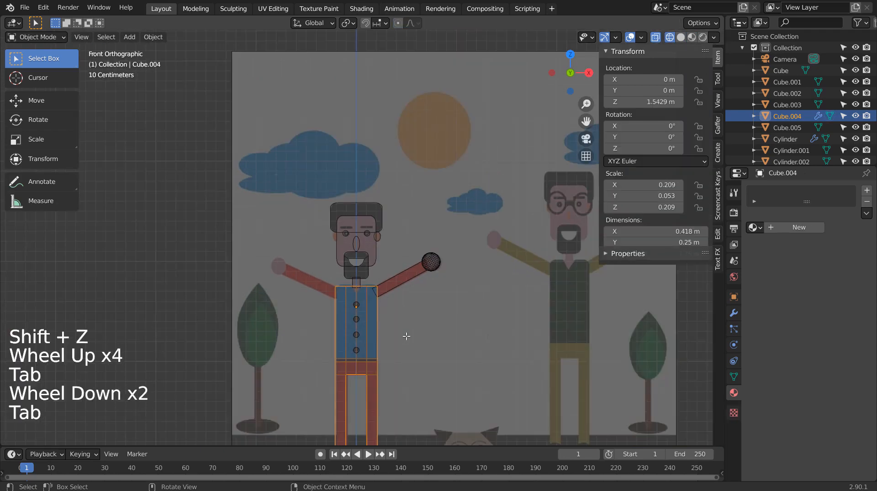
pyautogui.click(754, 227)
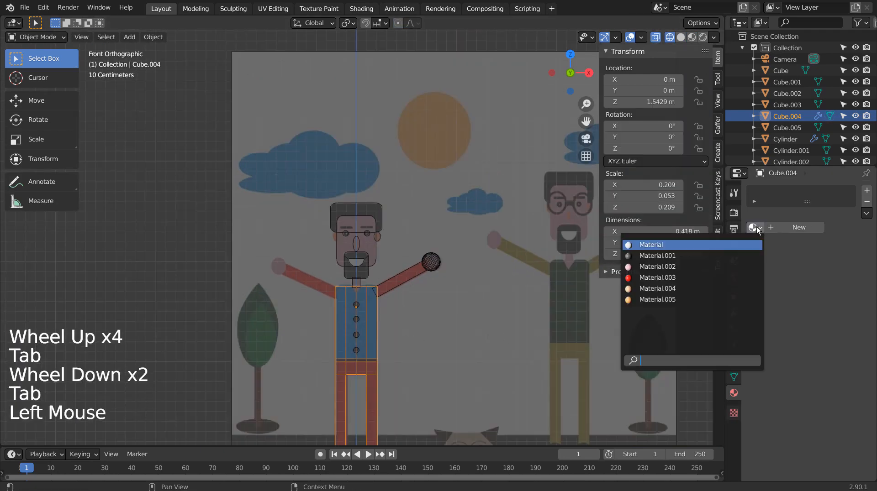
pyautogui.click(721, 277)
# - Select the body's upper torso faces, give them a new light blue material in a second slot, and return to Material Preview shading
pyautogui.press('Tab')
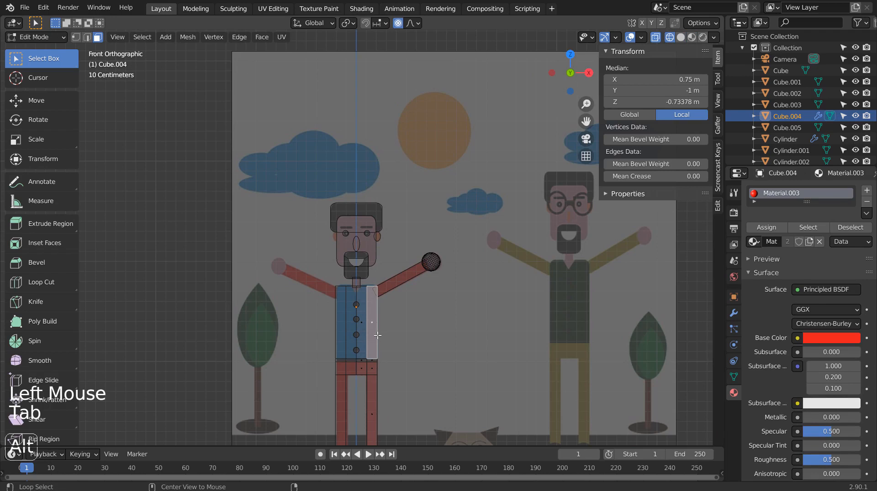
pyautogui.press('3')
pyautogui.click(431, 316)
pyautogui.press('b')
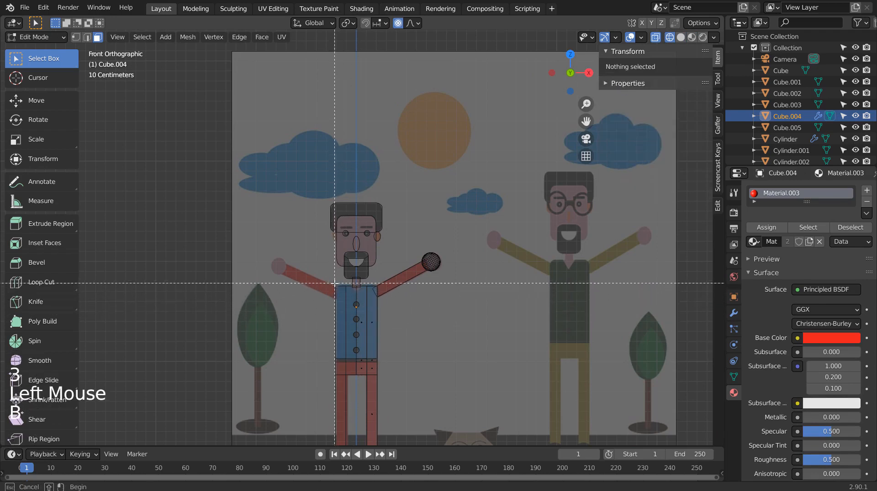
pyautogui.moveTo(334, 283); pyautogui.dragTo(393, 346)
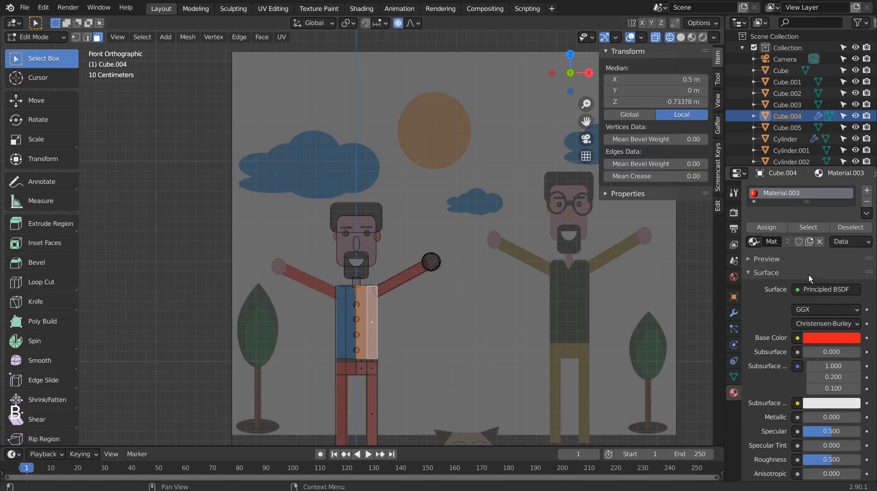
pyautogui.click(868, 194)
pyautogui.click(813, 269)
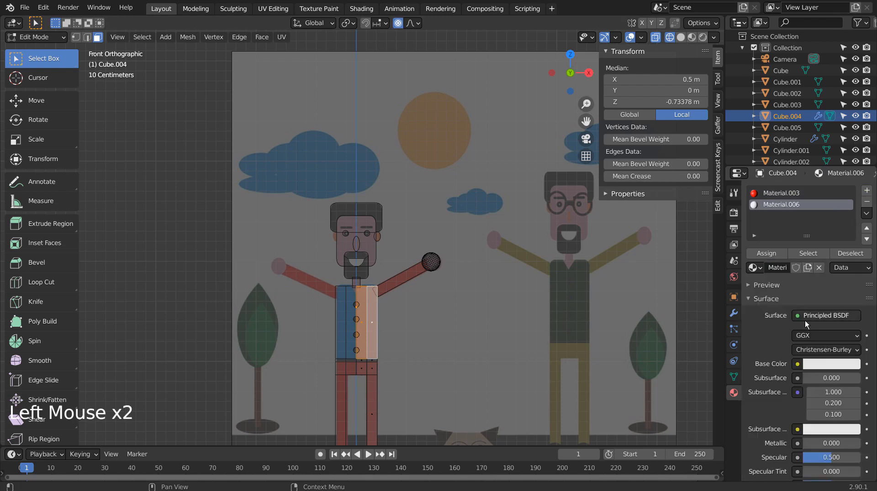
pyautogui.click(822, 364)
pyautogui.click(812, 219)
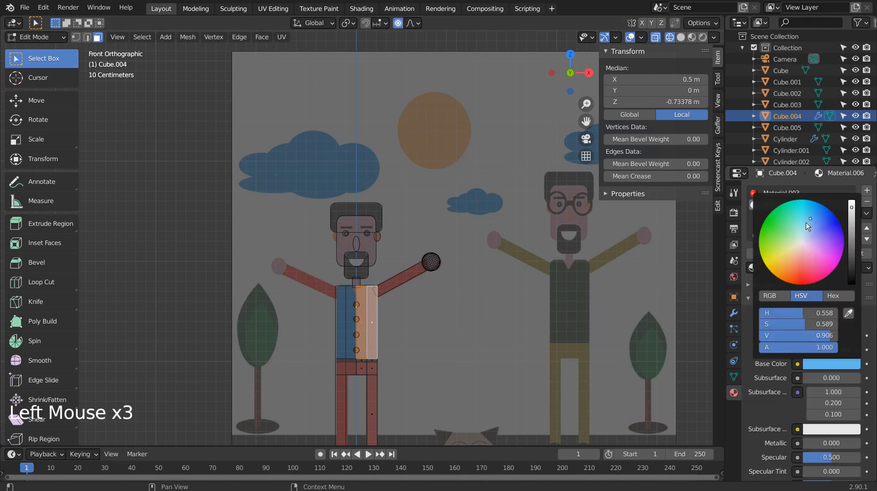
pyautogui.hotkey('shift', 'z')
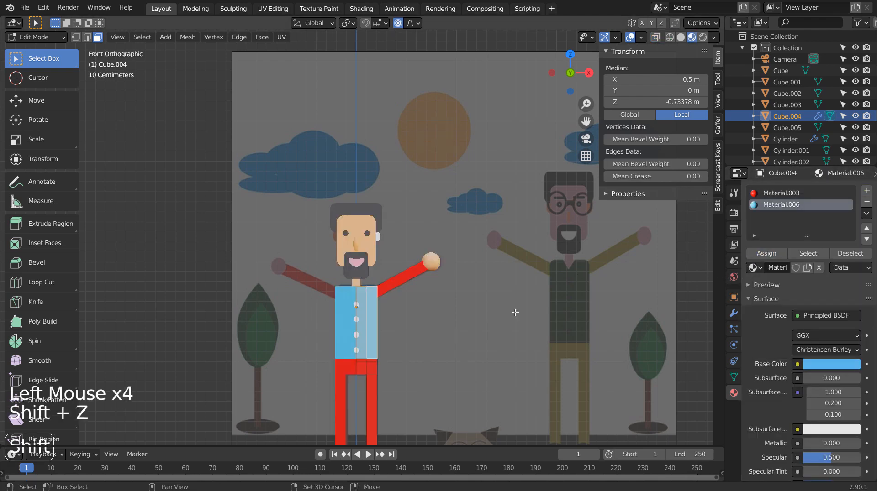
pyautogui.click(470, 325)
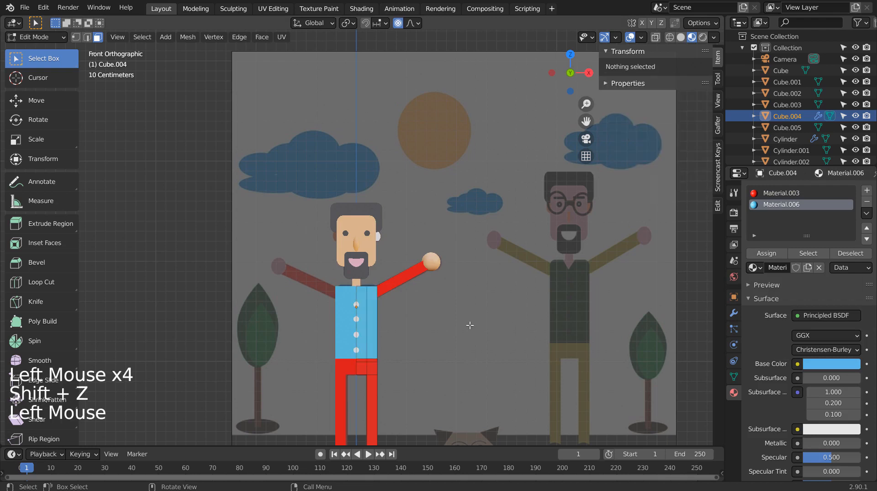
pyautogui.scroll(1, 363, 319)
# - Copy the eye's dark gray material to the four shirt buttons
pyautogui.click(356, 318)
pyautogui.press('Tab')
pyautogui.click(355, 318)
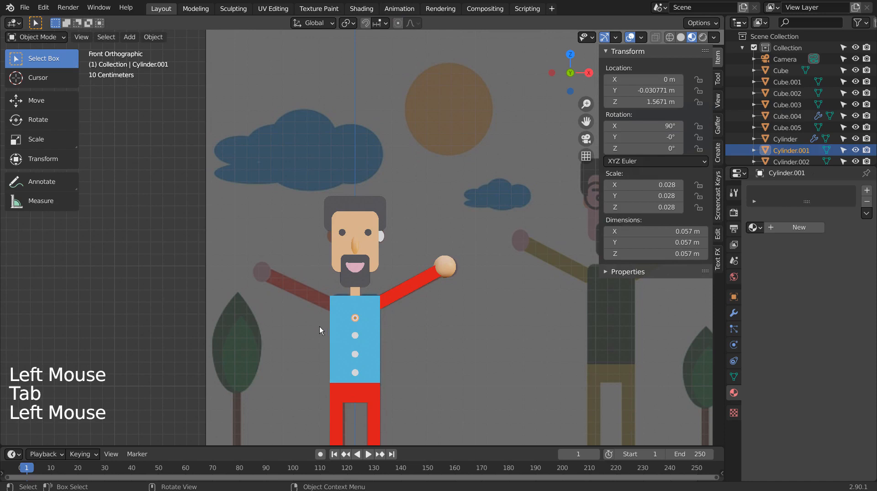
pyautogui.keyDown('shift'); pyautogui.click(355, 336); pyautogui.keyUp('shift')
pyautogui.keyDown('shift'); pyautogui.click(355, 354); pyautogui.keyUp('shift')
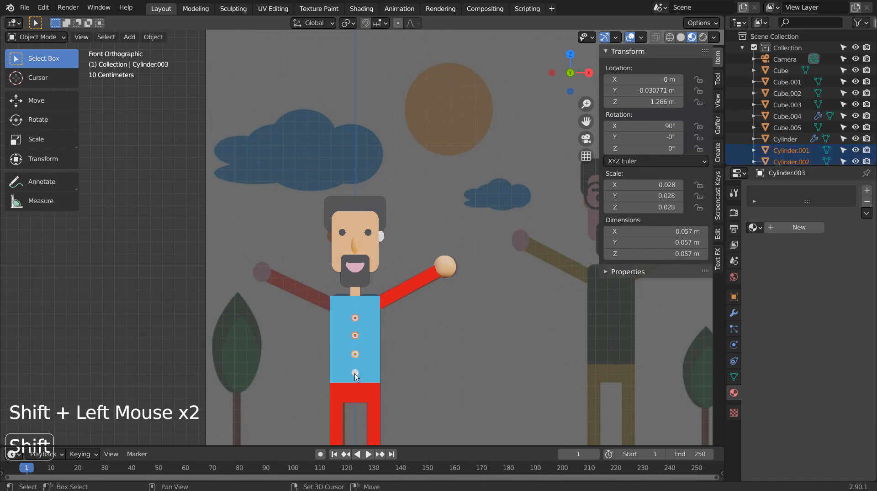
pyautogui.keyDown('shift'); pyautogui.click(371, 237); pyautogui.keyUp('shift')
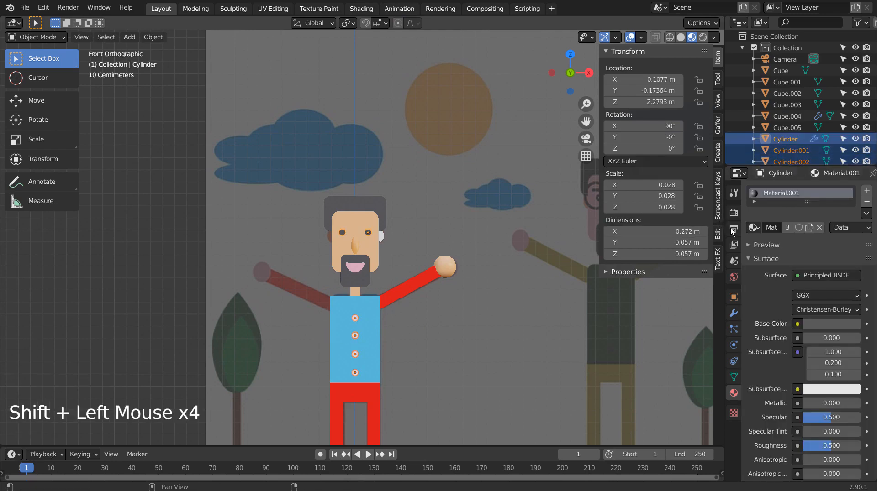
pyautogui.click(750, 229)
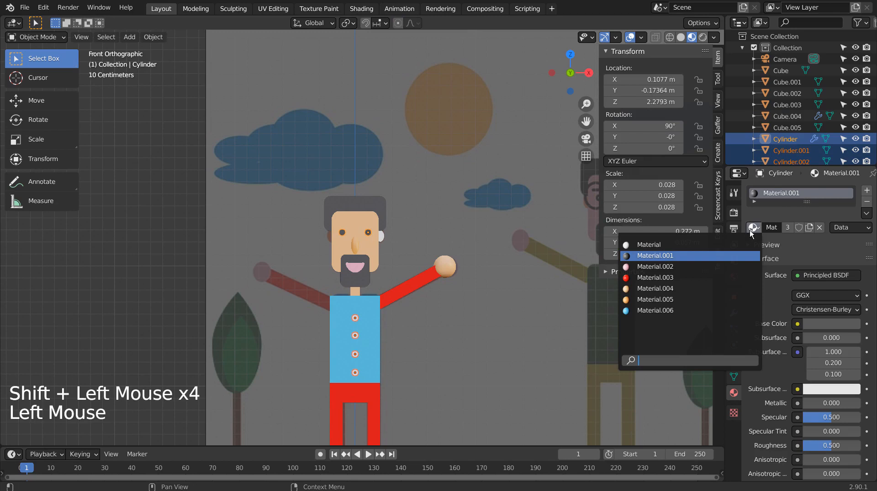
pyautogui.click(867, 214)
pyautogui.click(795, 236)
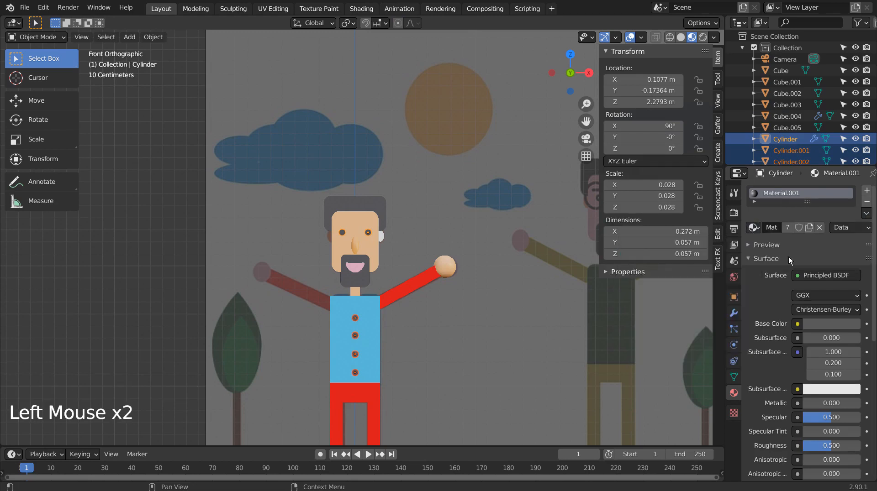
pyautogui.click(461, 352)
pyautogui.keyDown('shift'); pyautogui.moveTo(478, 355); pyautogui.dragTo(450, 255, button='middle'); pyautogui.keyUp('shift')
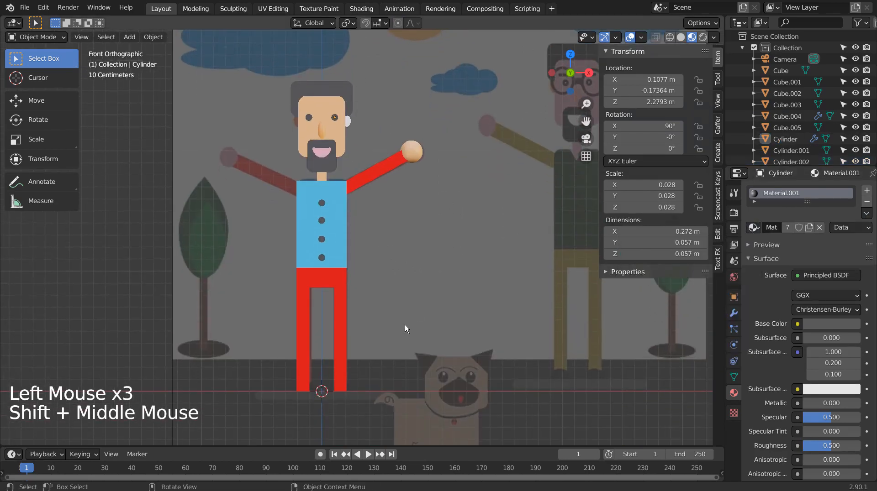
# - Select the narrow face loop at the body's waist and assign it the dark gray Material.001 in a new third slot as a belt
pyautogui.press('Tab')
pyautogui.press('Tab')
pyautogui.hotkey('shift', 'z')
pyautogui.scroll(3, 352, 315)
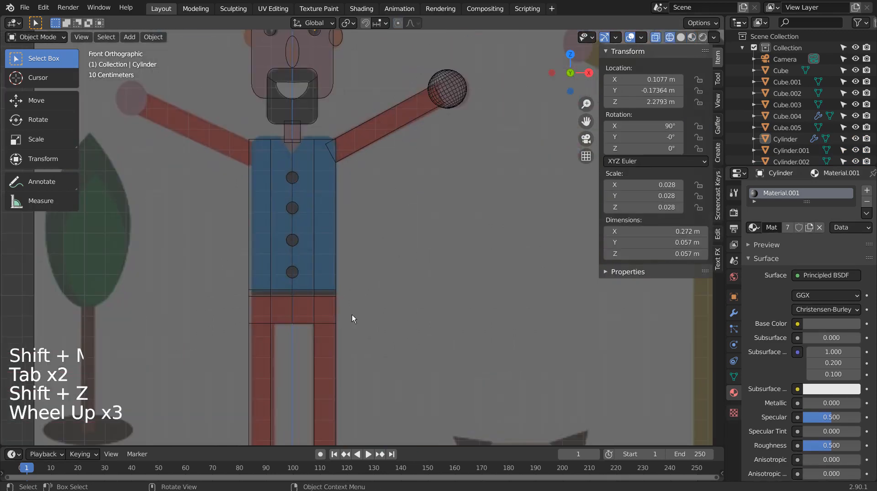
pyautogui.hotkey('shift', 'z')
pyautogui.scroll(2, 331, 312)
pyautogui.click(301, 311)
pyautogui.press('Tab')
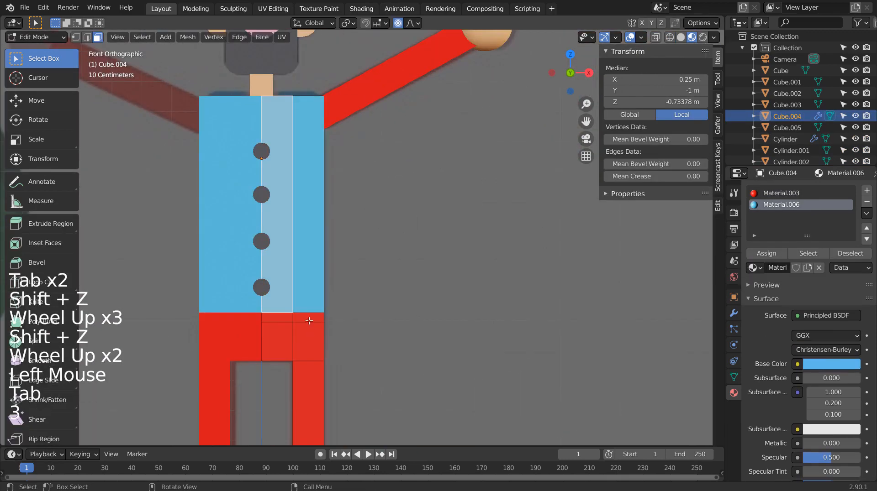
pyautogui.press('3')
pyautogui.keyDown('alt'); pyautogui.click(295, 317); pyautogui.keyUp('alt')
pyautogui.keyDown('alt'); pyautogui.click(295, 317); pyautogui.keyUp('alt')
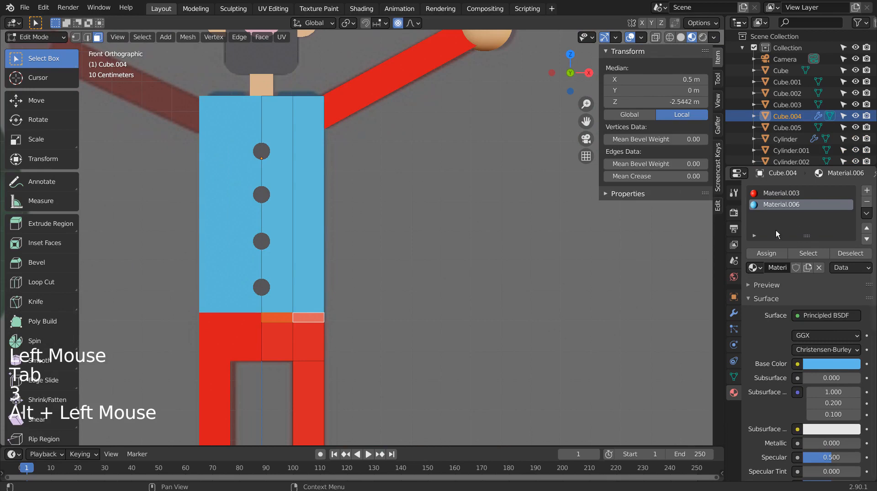
pyautogui.click(866, 190)
pyautogui.click(754, 267)
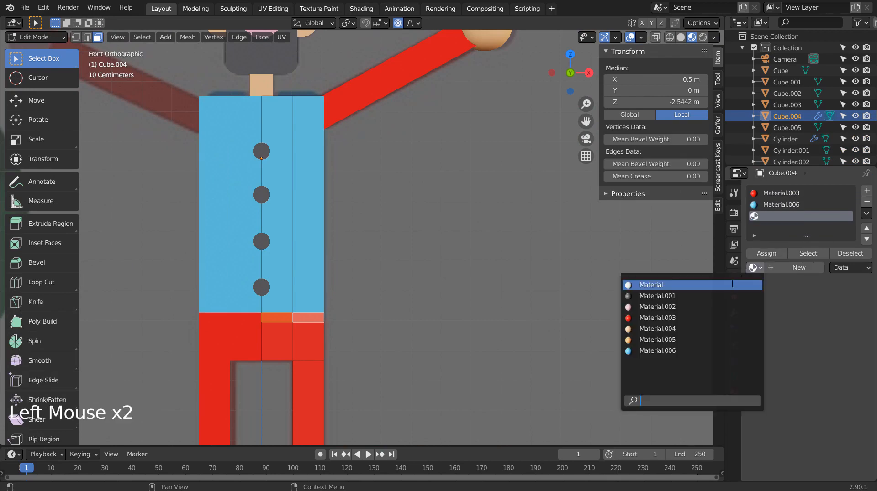
pyautogui.click(709, 296)
pyautogui.click(483, 290)
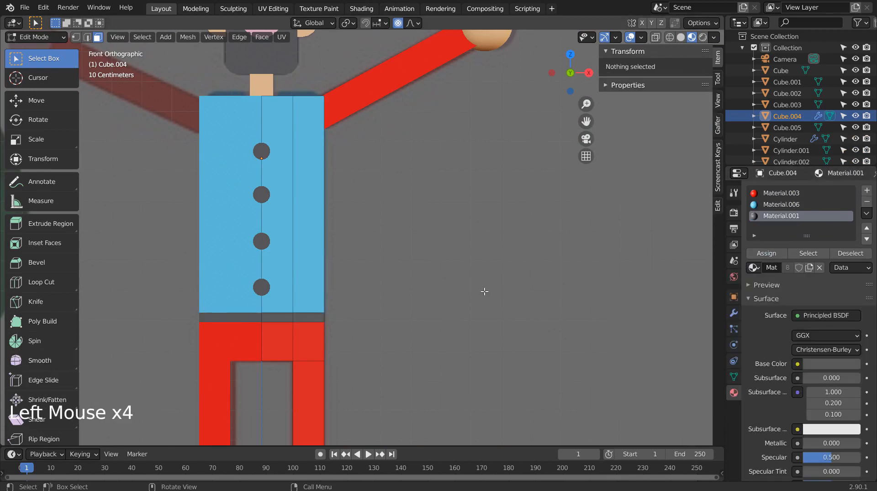
# - Box-select the foot faces in front wireframe view and assign them Material.001 as dark gray shoes
pyautogui.scroll(-5, 478, 290)
pyautogui.hotkey('shift', 'z')
pyautogui.hotkey('shift', 'z')
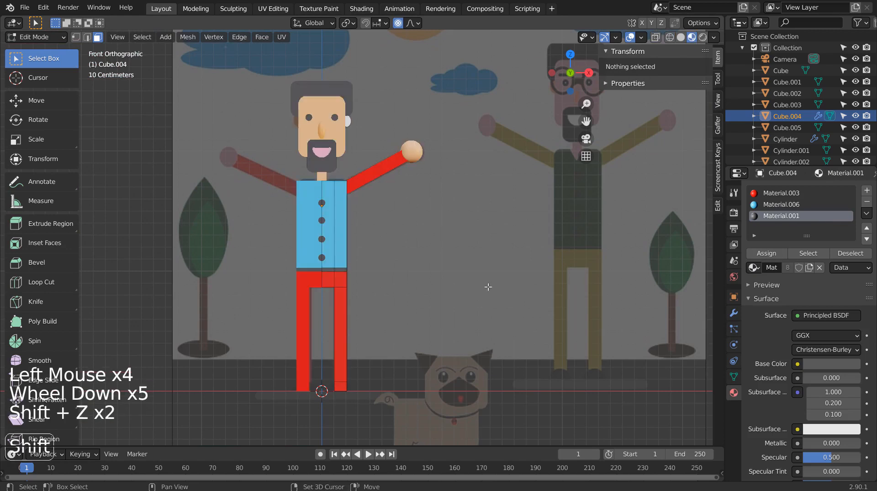
pyautogui.moveTo(468, 286); pyautogui.dragTo(503, 302, button='middle')
pyautogui.click(359, 399)
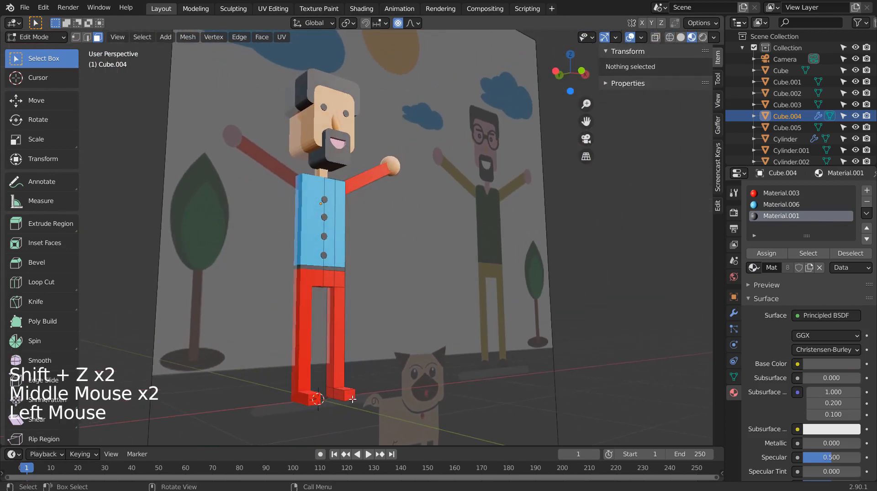
pyautogui.press('KP_1')
pyautogui.hotkey('shift', 'z')
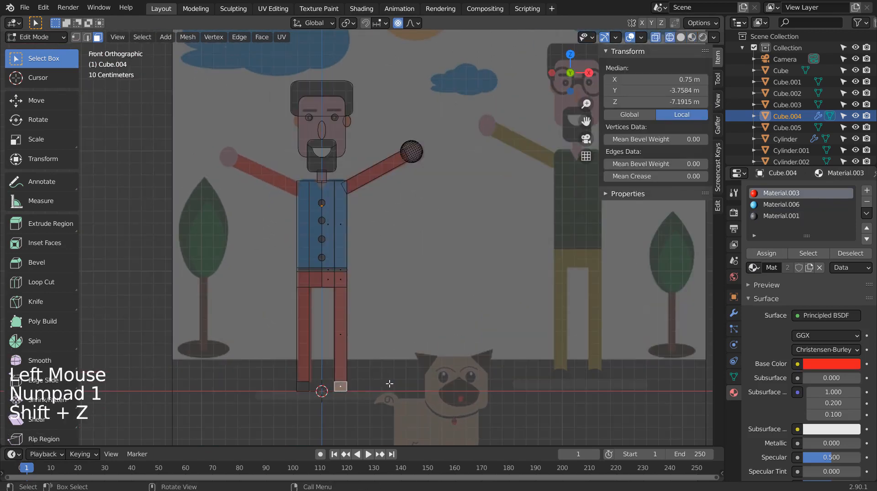
pyautogui.keyDown('shift'); pyautogui.moveTo(388, 384); pyautogui.dragTo(402, 353, button='middle'); pyautogui.keyUp('shift')
pyautogui.scroll(2, 420, 327)
pyautogui.scroll(2, 420, 327)
pyautogui.click(402, 417)
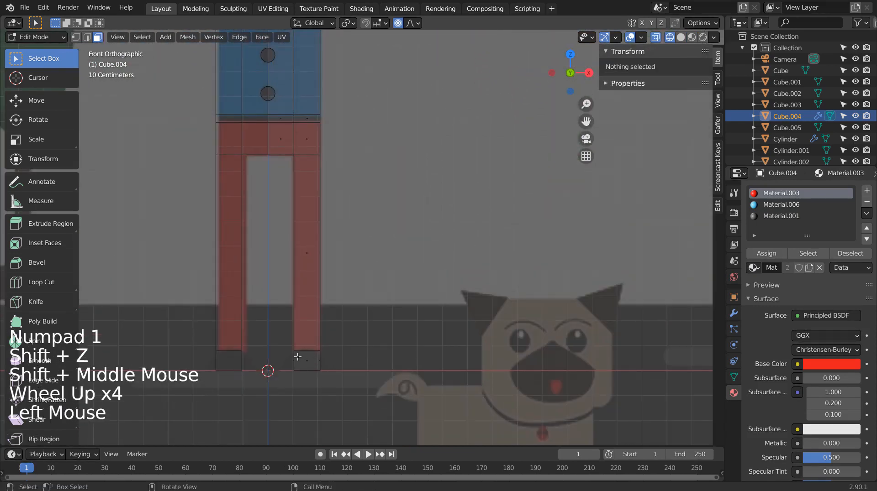
pyautogui.press('b')
pyautogui.moveTo(283, 352); pyautogui.dragTo(384, 386)
pyautogui.click(787, 217)
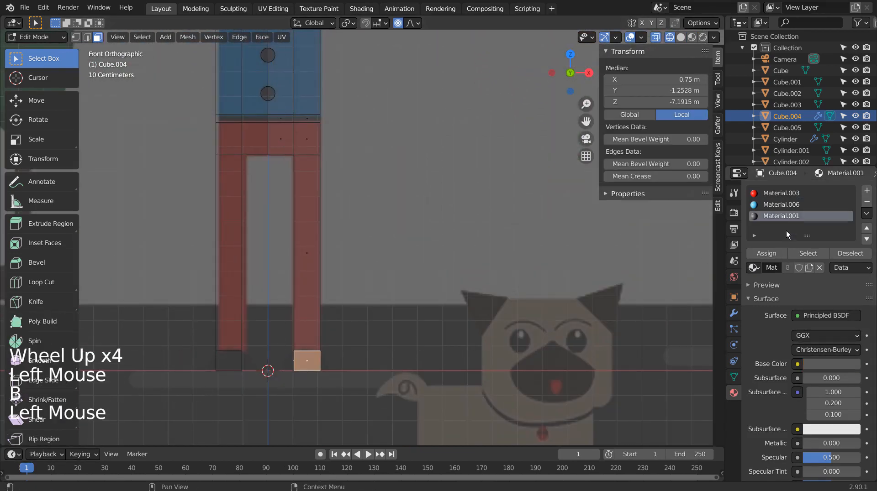
pyautogui.hotkey('shift', 'z')
pyautogui.click(469, 207)
# - Assign Material.001 to the remaining red top face of the shoe
pyautogui.moveTo(470, 207)
pyautogui.mouseDown(button='middle')
pyautogui.moveTo(448, 266)
pyautogui.moveTo(504, 266)
pyautogui.moveTo(365, 345)
pyautogui.mouseUp(button='middle')
pyautogui.click(322, 366)
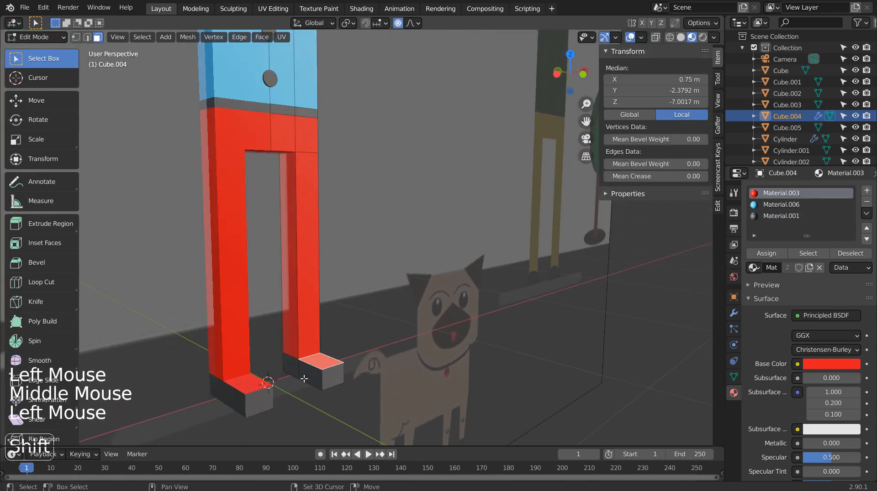
pyautogui.keyDown('shift'); pyautogui.click(270, 384); pyautogui.keyUp('shift')
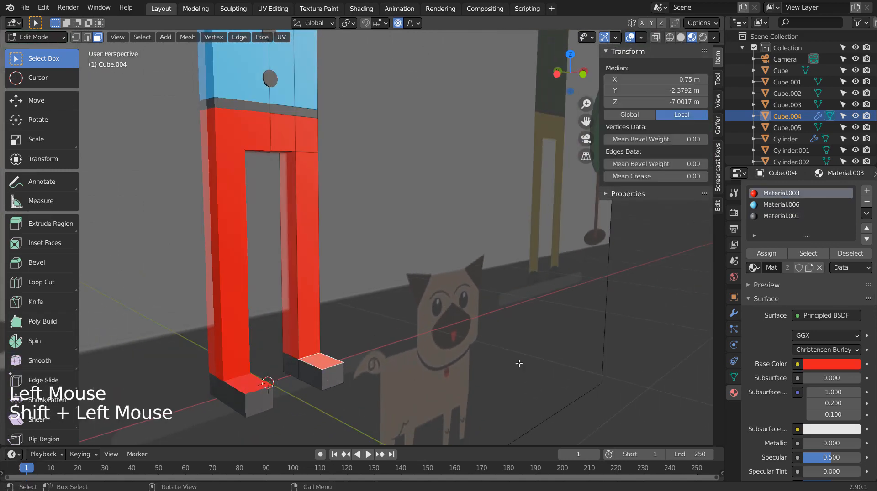
pyautogui.moveTo(519, 364); pyautogui.dragTo(474, 351, button='middle')
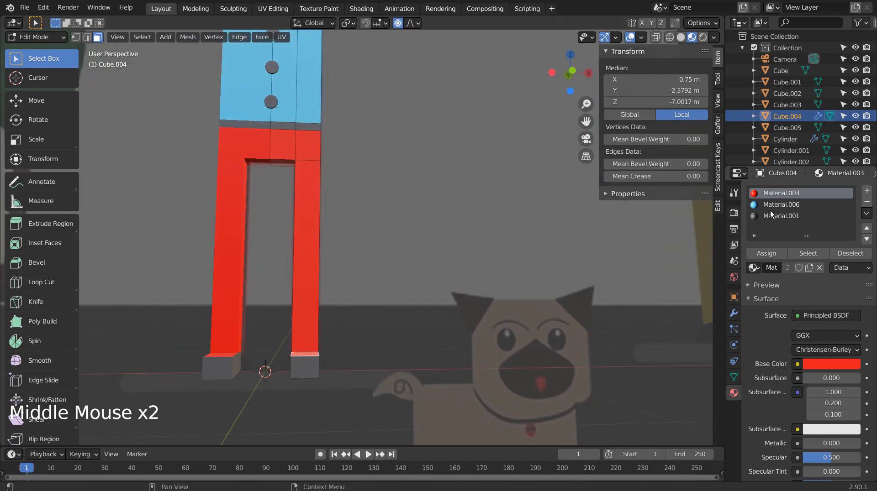
pyautogui.click(771, 215)
pyautogui.click(767, 253)
pyautogui.click(489, 261)
# - Leave Edit Mode and assign an existing skin-tone material to the man's white ear
pyautogui.moveTo(489, 260); pyautogui.dragTo(416, 277, button='middle')
pyautogui.scroll(-6, 416, 277)
pyautogui.keyDown('shift'); pyautogui.moveTo(458, 220); pyautogui.dragTo(357, 195, button='middle'); pyautogui.keyUp('shift')
pyautogui.press('Tab')
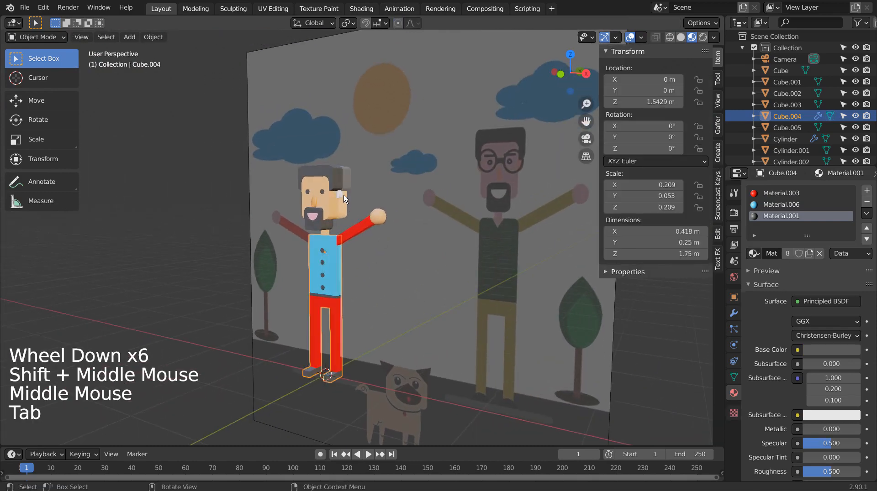
pyautogui.click(345, 194)
pyautogui.moveTo(757, 229); pyautogui.dragTo(706, 297)
pyautogui.moveTo(408, 231); pyautogui.dragTo(484, 251, button='middle')
# - Duplicate the red arm and its hand together in front view and place the copies on the opposite side of the body
pyautogui.click(370, 228)
pyautogui.keyDown('shift'); pyautogui.click(395, 216); pyautogui.keyUp('shift')
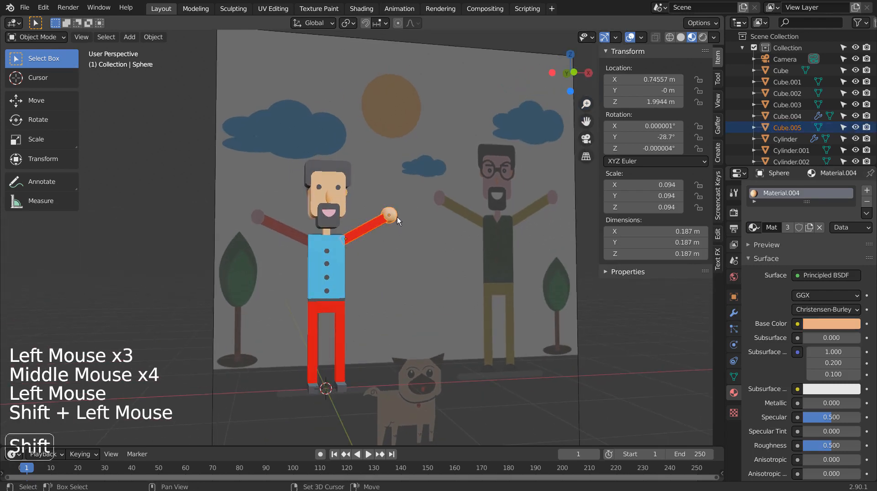
pyautogui.press('KP_1')
pyautogui.hotkey('shift', 'd')
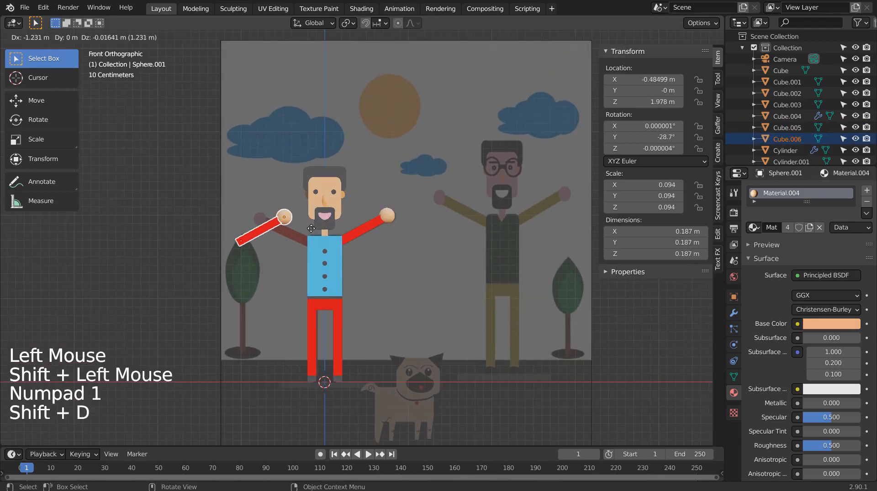
pyautogui.click(366, 255)
# - Rotate the copied arm and hand to about -155° on Y and align them with the reference's other raised arm
pyautogui.press('r')
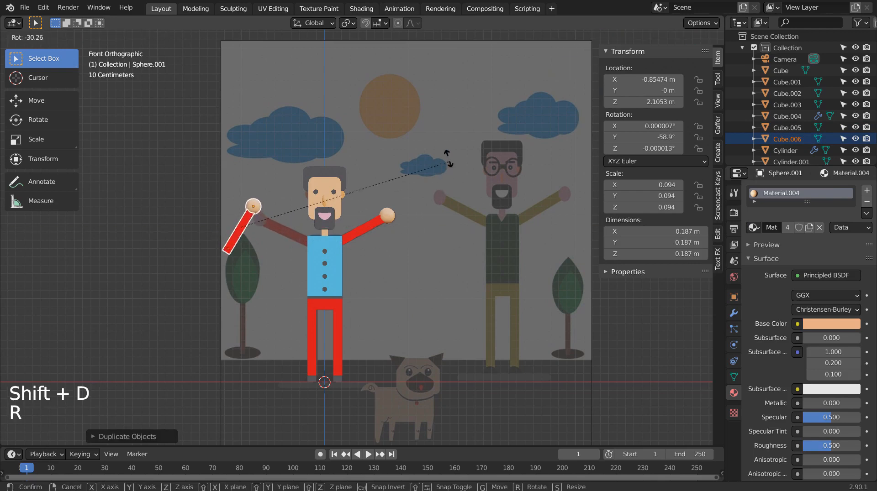
pyautogui.press('g')
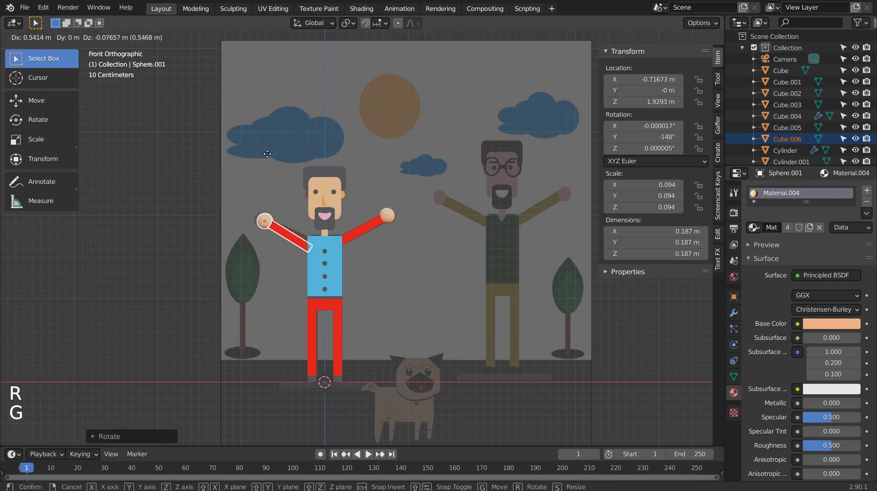
pyautogui.press('r')
pyautogui.click(356, 186)
pyautogui.press('g')
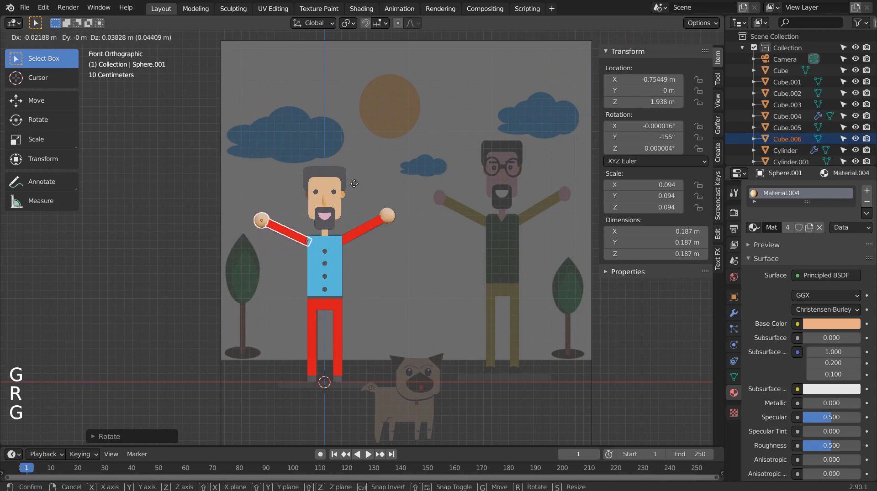
pyautogui.click(409, 244)
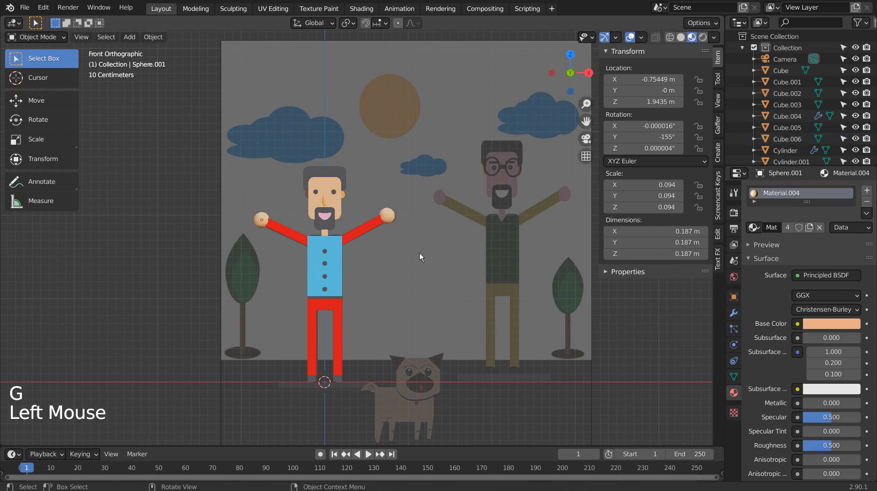
# - Apply the Mirror modifiers on the body, Cube.004, and on the eyes, Cylinder
pyautogui.moveTo(417, 256); pyautogui.dragTo(383, 246, button='middle')
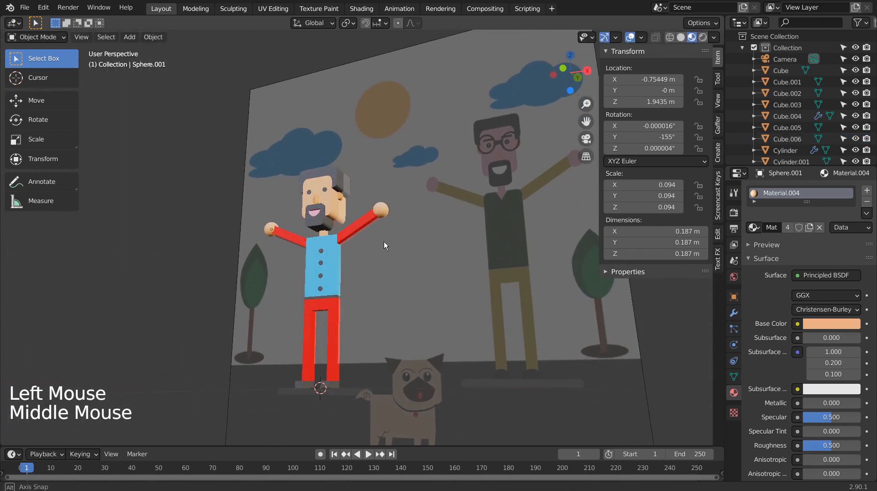
pyautogui.scroll(2, 391, 255)
pyautogui.keyDown('shift'); pyautogui.moveTo(396, 276); pyautogui.dragTo(422, 298, button='middle'); pyautogui.keyUp('shift')
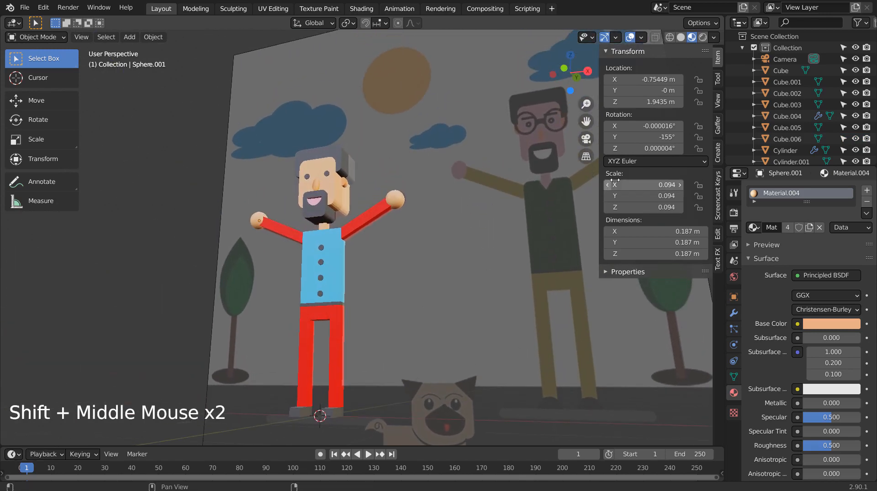
pyautogui.click(786, 116)
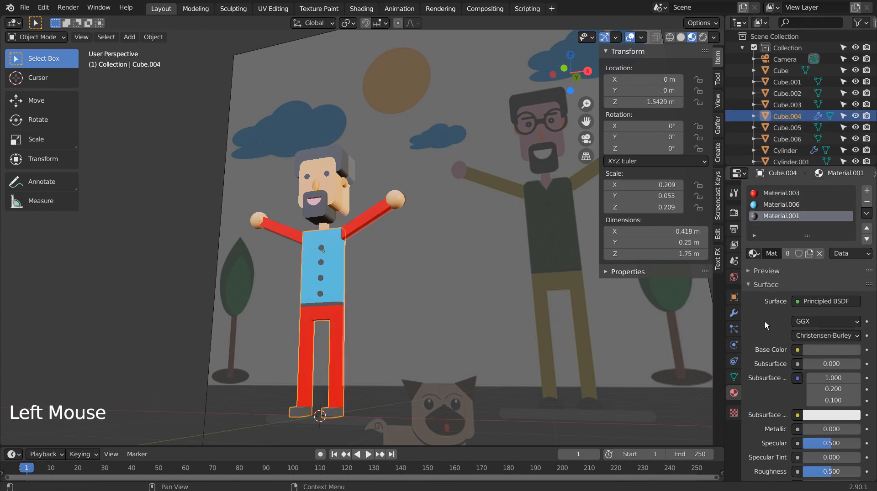
pyautogui.click(734, 315)
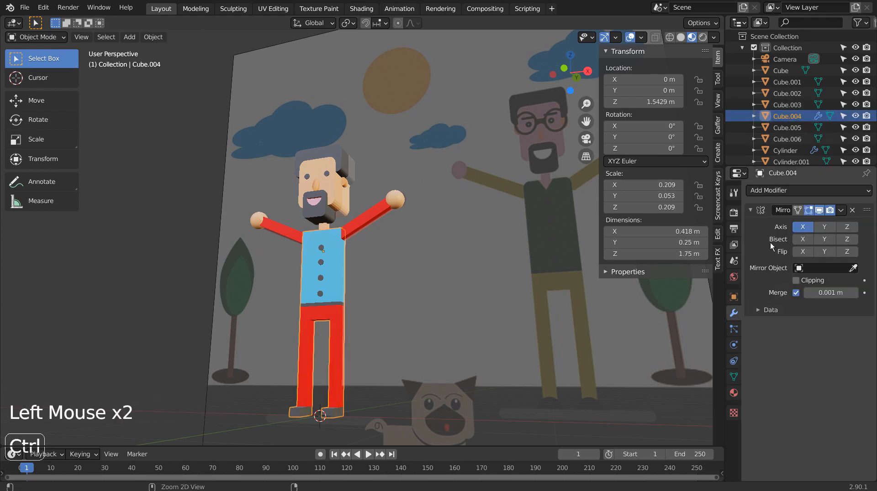
pyautogui.hotkey('ctrl', 'a')
pyautogui.click(785, 150)
pyautogui.hotkey('ctrl', 'a')
# - Hide the Empty reference image in the viewport and clear the selection
pyautogui.scroll(-2, 787, 129)
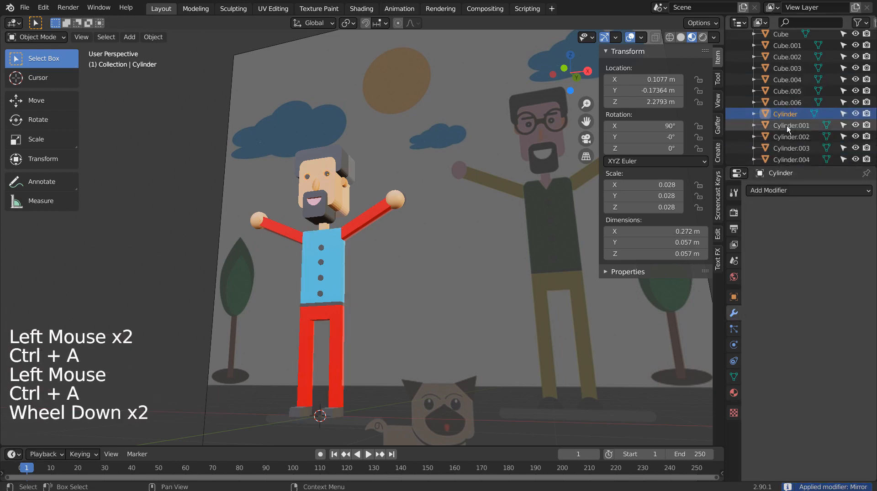
pyautogui.scroll(-7, 787, 129)
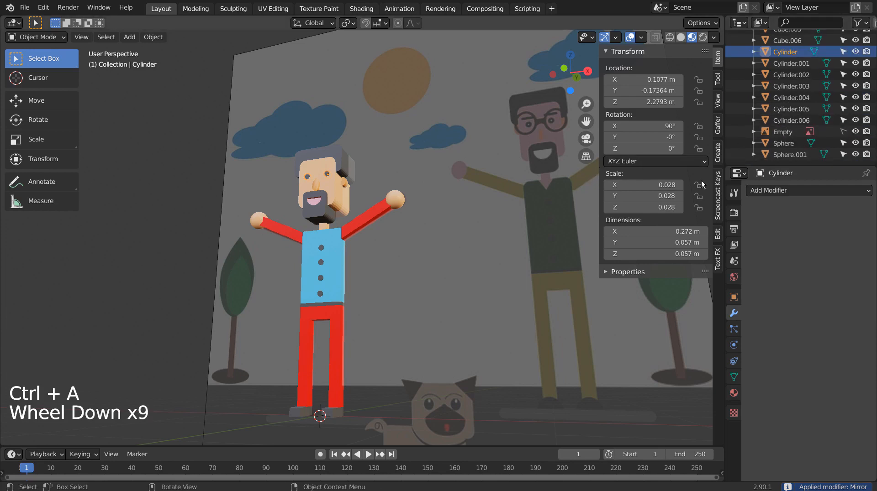
pyautogui.click(856, 132)
pyautogui.click(476, 304)
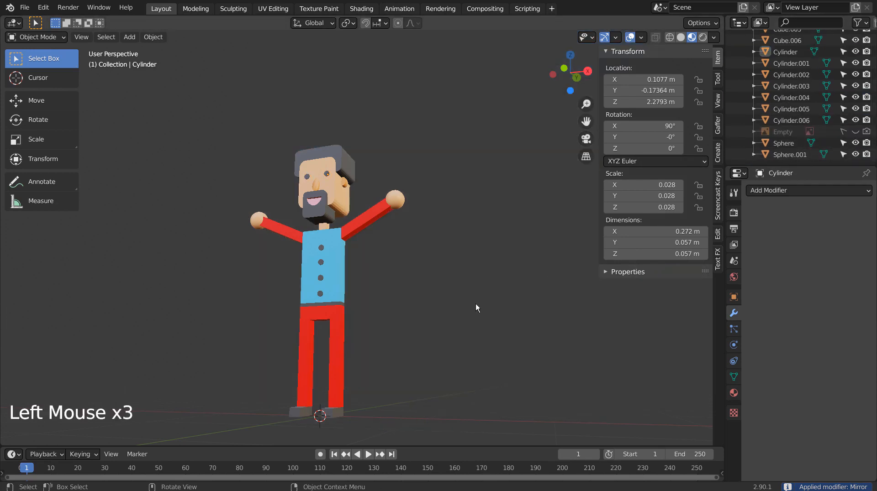
# - Box-select all the character's parts and join them into one object with the body as the active object
pyautogui.press('b')
pyautogui.moveTo(234, 132); pyautogui.dragTo(429, 423)
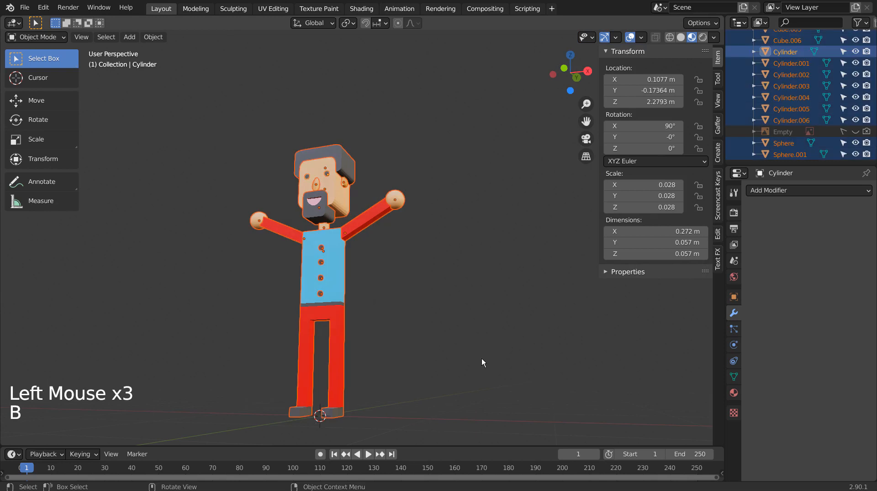
pyautogui.keyDown('shift'); pyautogui.click(339, 289); pyautogui.keyUp('shift')
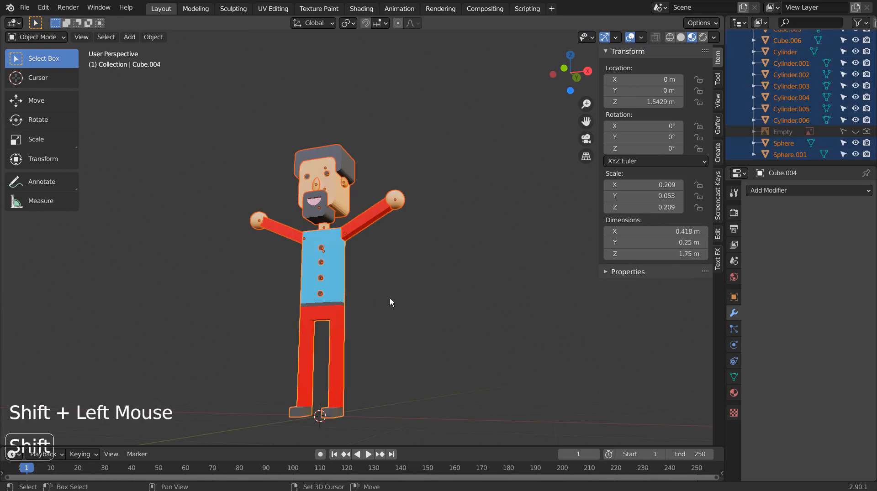
pyautogui.hotkey('ctrl', 'j')
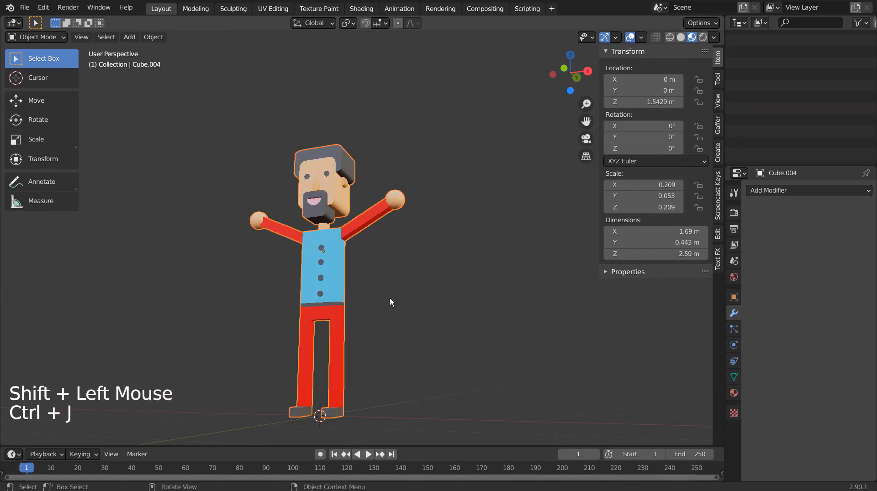
pyautogui.click(390, 299)
pyautogui.click(337, 280)
# - Duplicate the character in top view, rotate the copy about -35° on Z, and move it to about X -1.65 m, Y 0.33 m
pyautogui.moveTo(384, 316); pyautogui.dragTo(445, 341, button='middle')
pyautogui.press('KP_1')
pyautogui.press('KP_7')
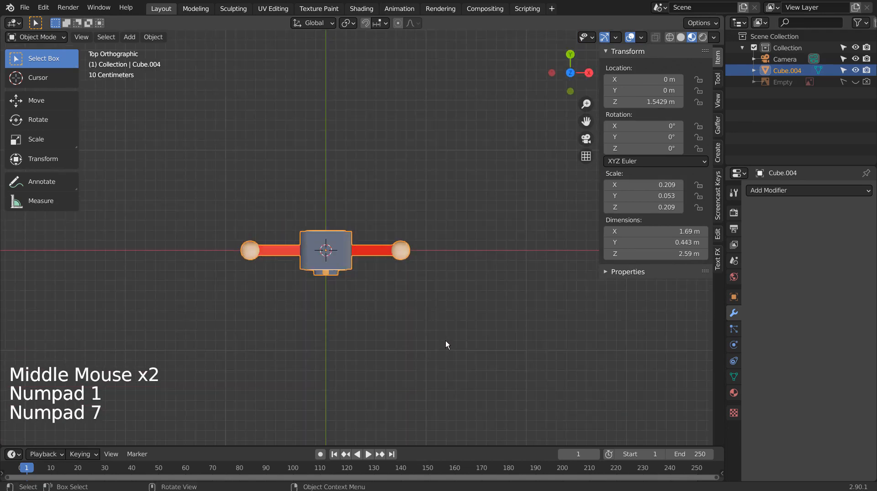
pyautogui.hotkey('shift', 'd')
pyautogui.press('r')
pyautogui.click(379, 392)
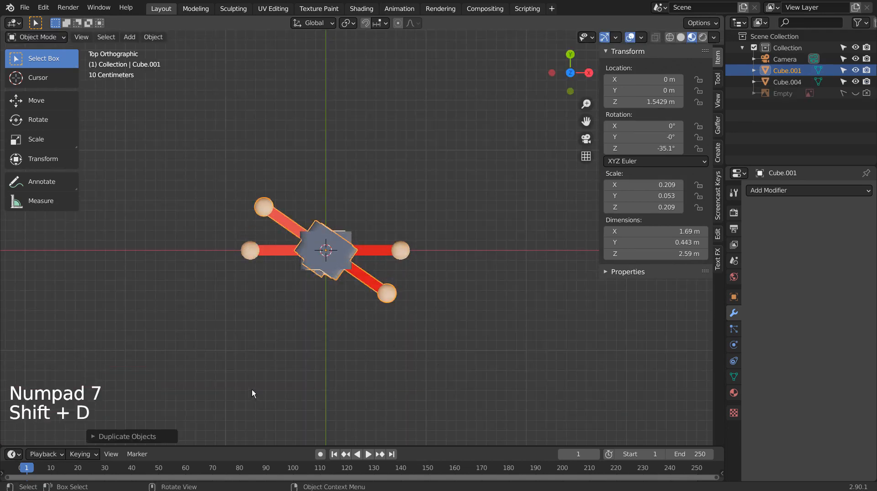
pyautogui.press('g')
pyautogui.click(280, 351)
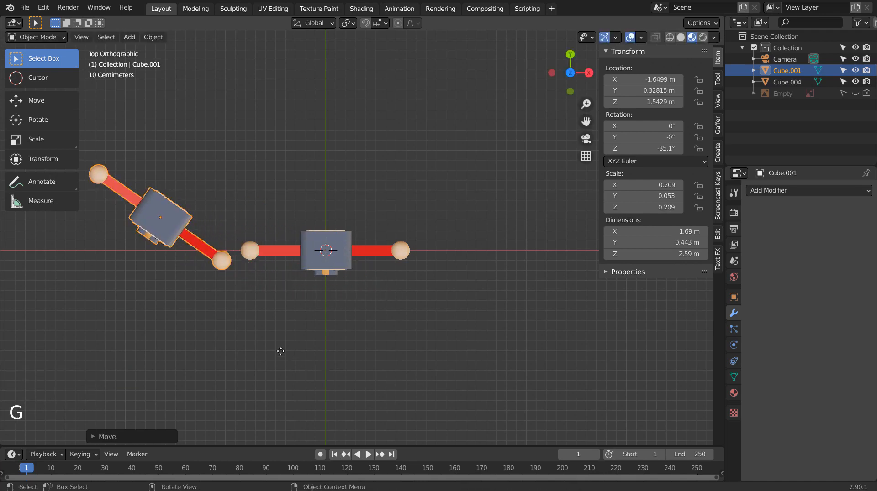
# - Duplicate the rotated character to the opposite side, turn the copy to about 31° on Z, and move it along X to about 1.71 m
pyautogui.hotkey('shift', 'd')
pyautogui.click(556, 344)
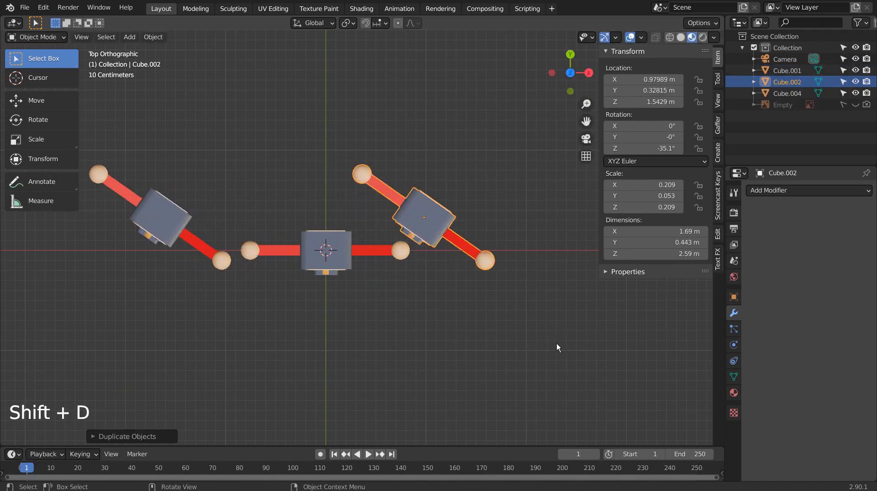
pyautogui.press('r')
pyautogui.click(512, 180)
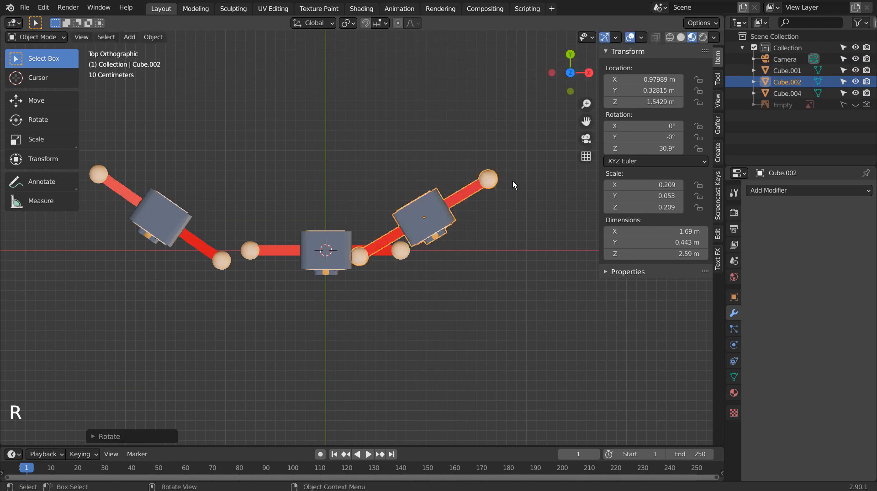
pyautogui.press('g')
pyautogui.press('x')
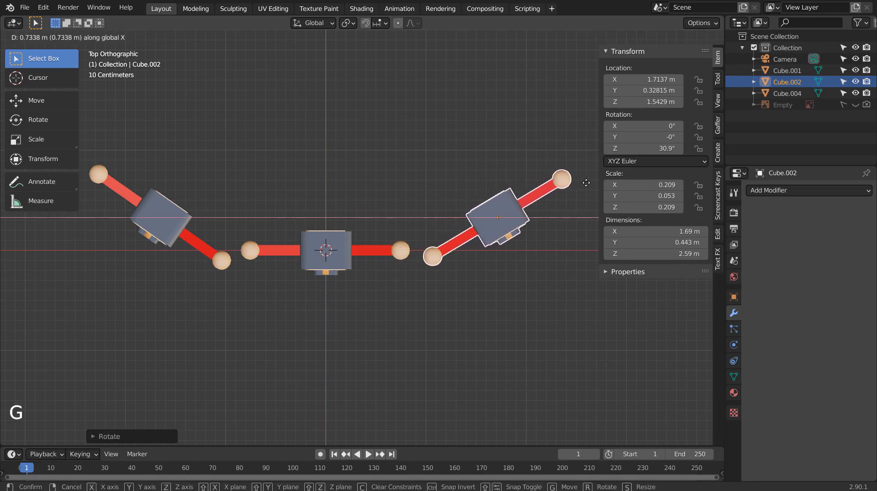
pyautogui.click(586, 183)
pyautogui.moveTo(550, 294); pyautogui.dragTo(458, 361, button='middle')
pyautogui.keyDown('shift'); pyautogui.middleClick(404, 357); pyautogui.keyUp('shift')
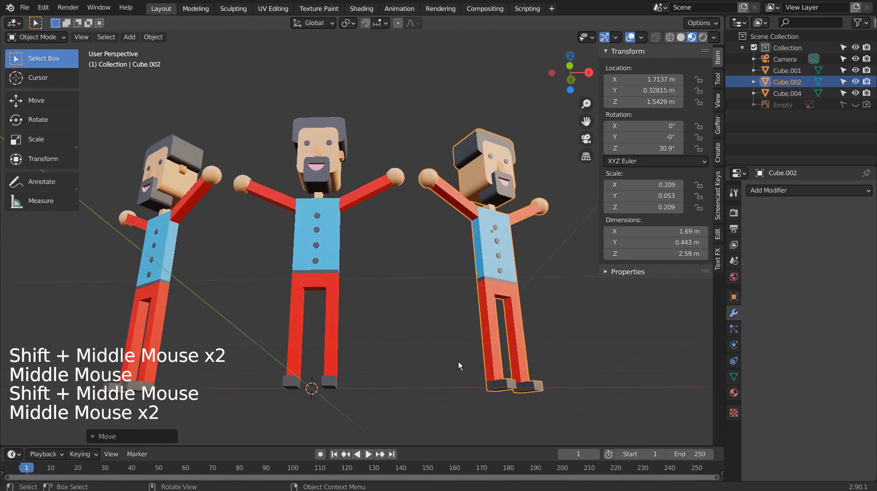